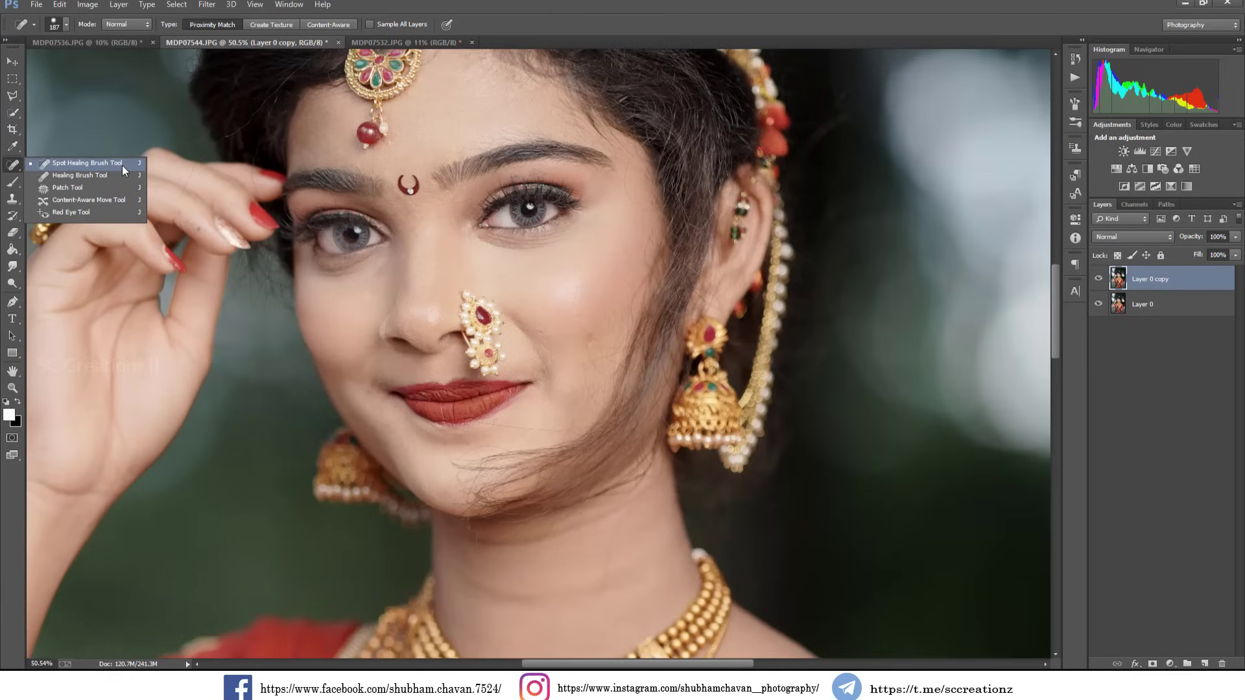
Heal the blemishes on the cheek beside the nose ring with the Spot Healing Brush at size 40.
{"action": "left_click", "coordinate": [122, 165]}
{"action": "right_click", "coordinate": [599, 324]}
{"action": "left_click_drag", "start_coordinate": [627, 349], "coordinate": [615, 339]}
{"action": "left_click", "coordinate": [578, 321]}
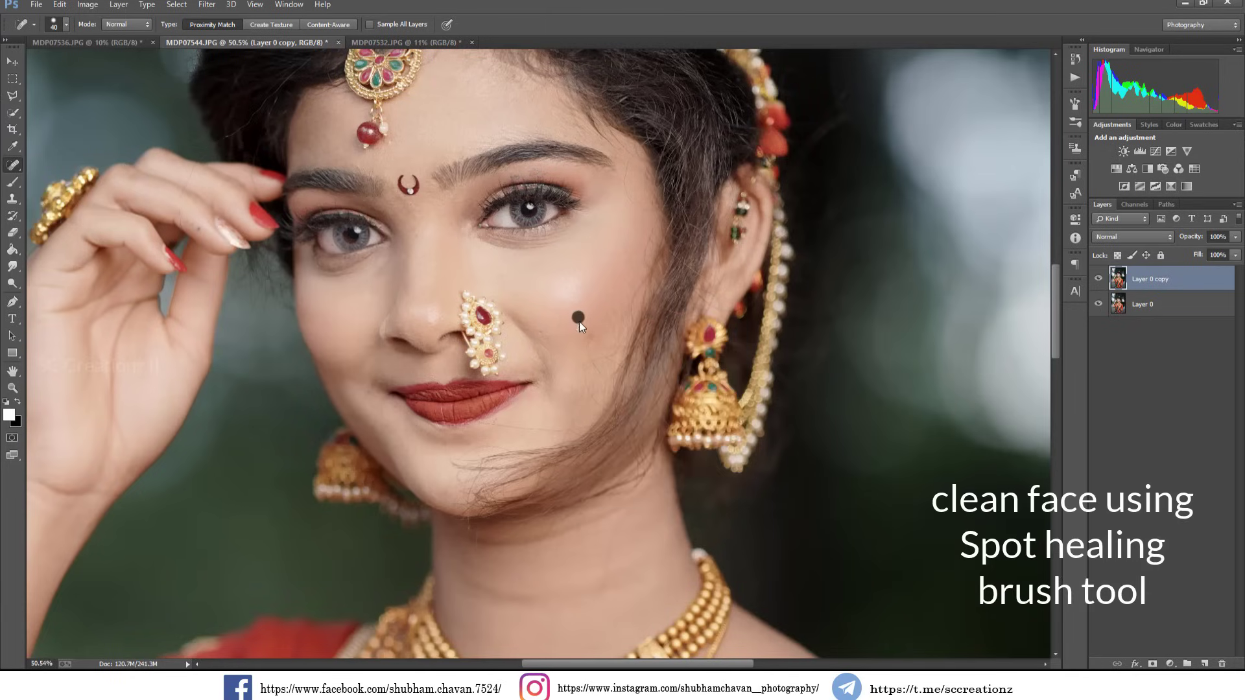
{"action": "left_click", "coordinate": [544, 333]}
{"action": "mouse_move", "coordinate": [586, 332]}
{"action": "left_mouse_down"}
{"action": "mouse_move", "coordinate": [594, 361]}
{"action": "mouse_move", "coordinate": [577, 361]}
{"action": "mouse_move", "coordinate": [575, 376]}
{"action": "mouse_move", "coordinate": [587, 374]}
{"action": "mouse_move", "coordinate": [578, 367]}
{"action": "left_mouse_up"}
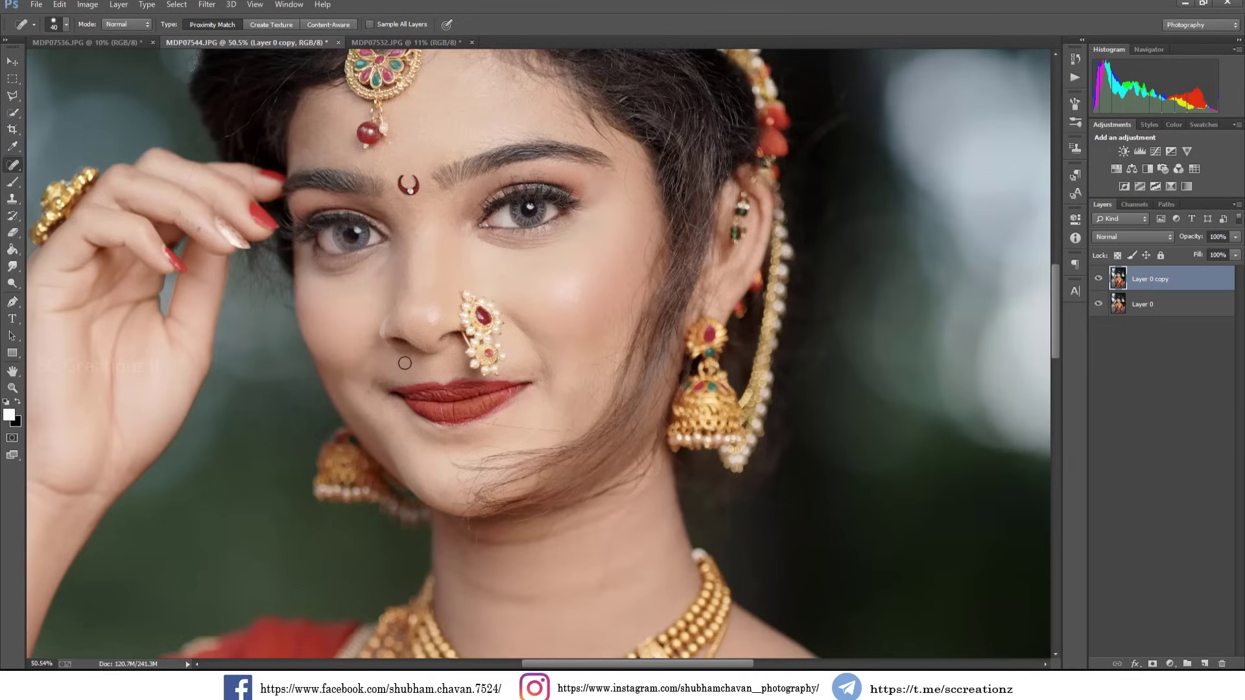
Reduce the Spot Healing Brush to size 26 and clean the skin below the lips, on the chin and on both cheeks.
{"action": "scroll", "coordinate": [502, 324], "scroll_direction": "down", "scroll_amount": 2}
{"action": "scroll", "coordinate": [522, 459], "scroll_direction": "up", "scroll_amount": 4}
{"action": "right_click", "coordinate": [503, 426]}
{"action": "left_click_drag", "start_coordinate": [531, 454], "coordinate": [527, 454]}
{"action": "key", "text": "Return"}
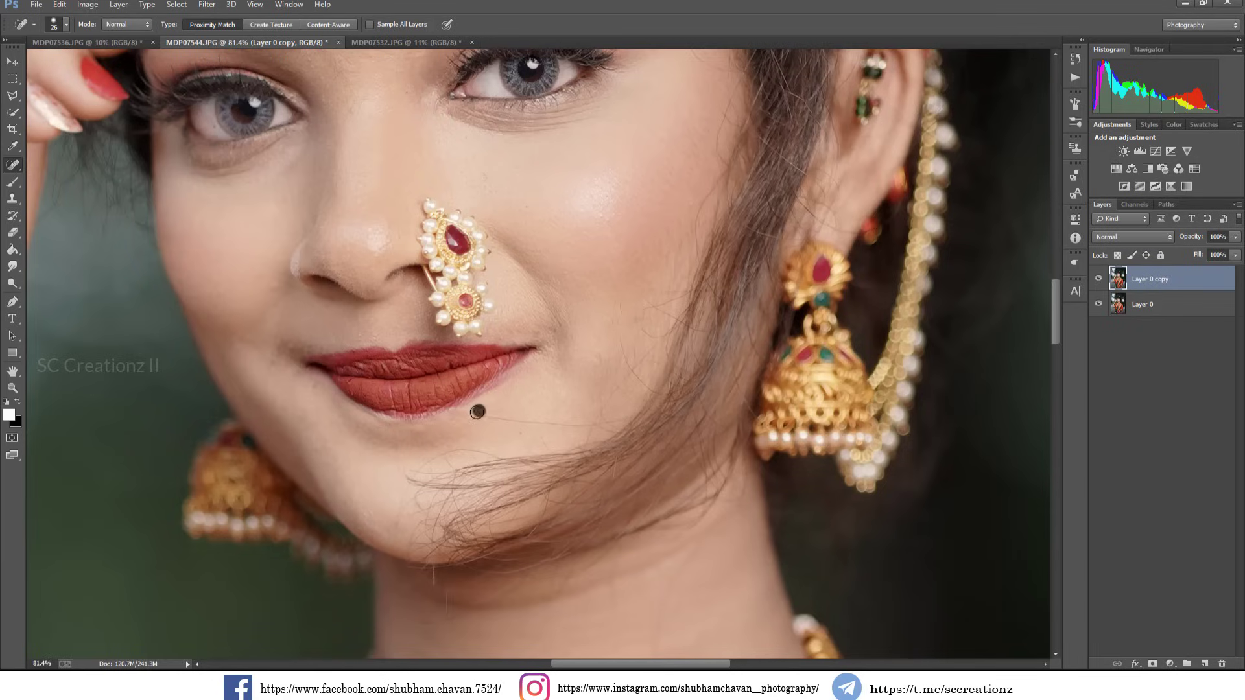
{"action": "left_click_drag", "start_coordinate": [479, 416], "coordinate": [564, 425]}
{"action": "left_click_drag", "start_coordinate": [579, 426], "coordinate": [574, 407]}
{"action": "left_click_drag", "start_coordinate": [368, 447], "coordinate": [387, 476]}
{"action": "mouse_move", "coordinate": [272, 356]}
{"action": "left_mouse_down"}
{"action": "mouse_move", "coordinate": [274, 376]}
{"action": "mouse_move", "coordinate": [292, 353]}
{"action": "left_mouse_up"}
Duplicate the retouched Layer 0 copy as Layer 0 copy 2.
{"action": "scroll", "coordinate": [433, 365], "scroll_direction": "down", "scroll_amount": 3}
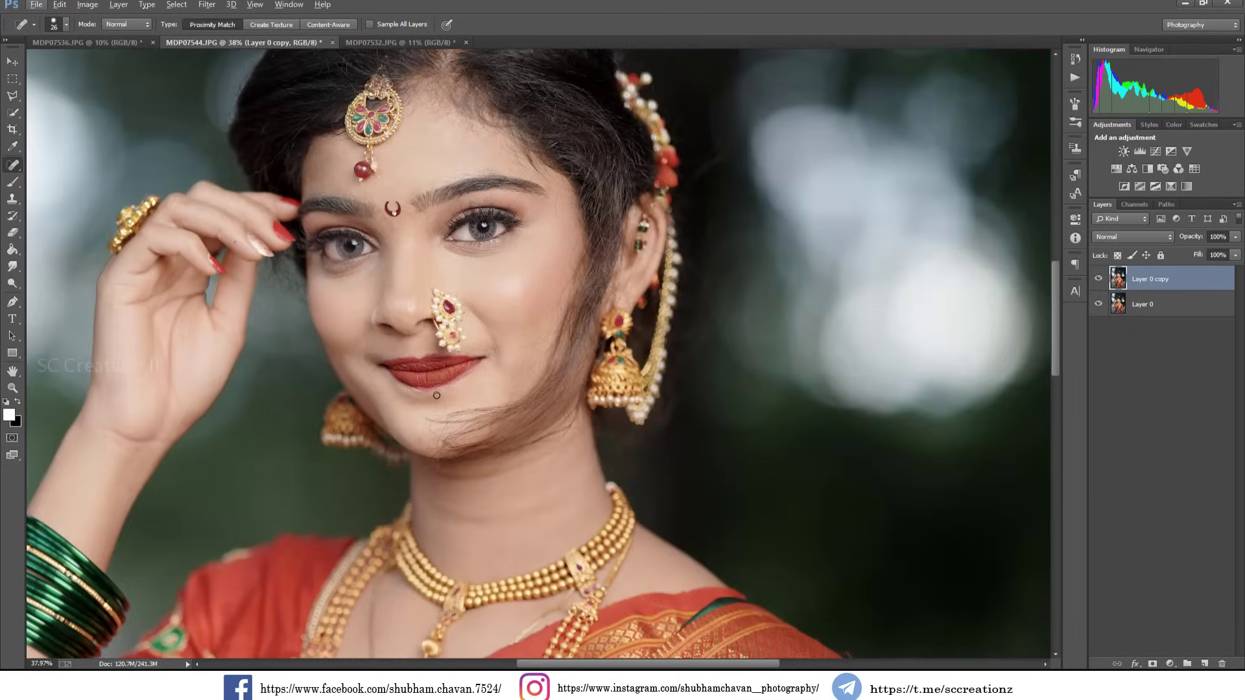
{"action": "scroll", "coordinate": [433, 382], "scroll_direction": "down", "scroll_amount": 4}
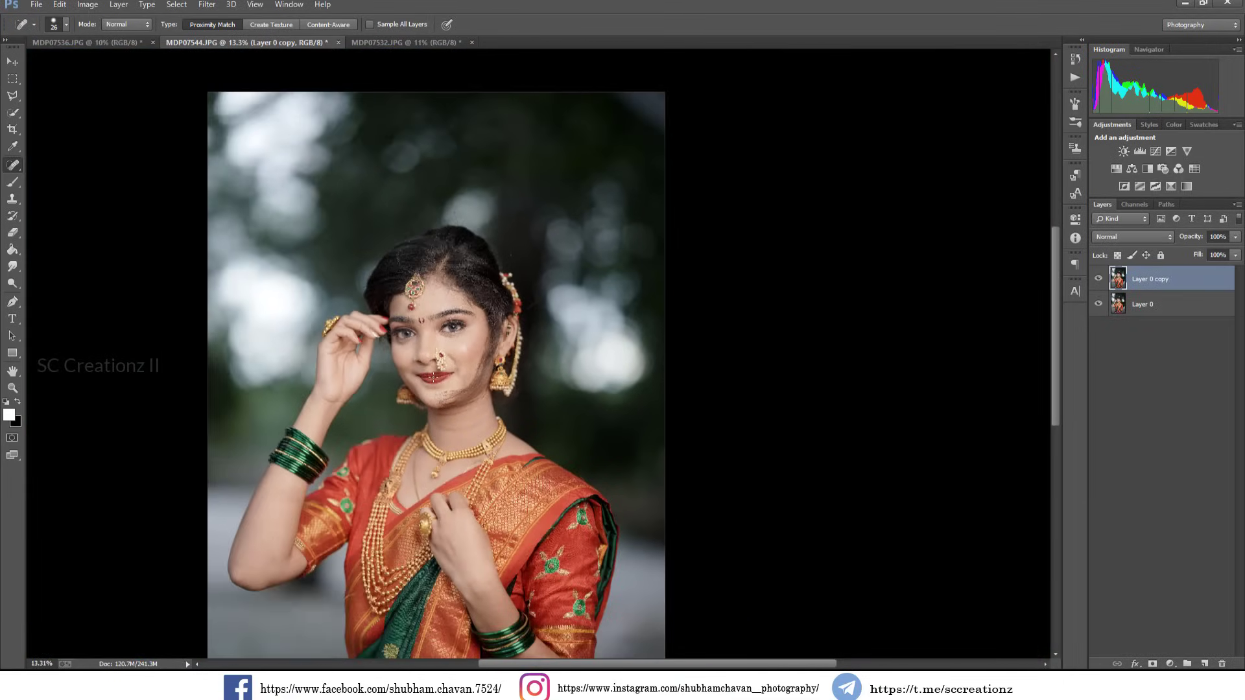
{"action": "scroll", "coordinate": [435, 376], "scroll_direction": "down", "scroll_amount": 1}
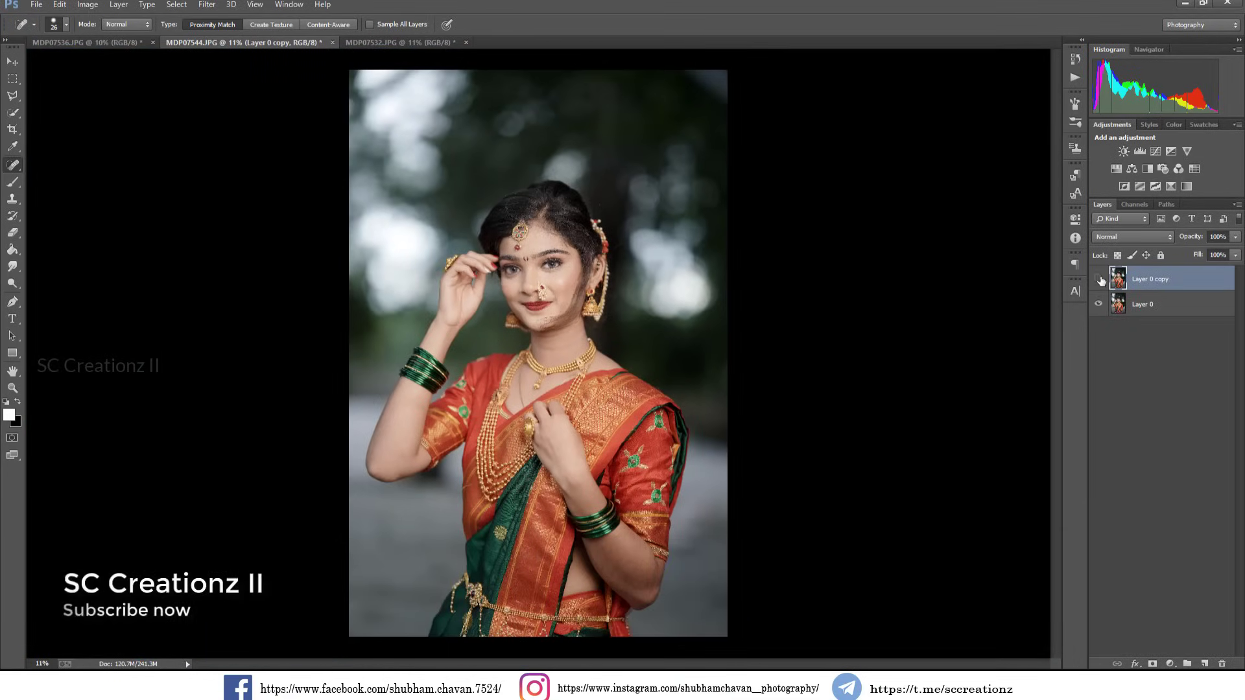
{"action": "right_click", "coordinate": [1141, 279]}
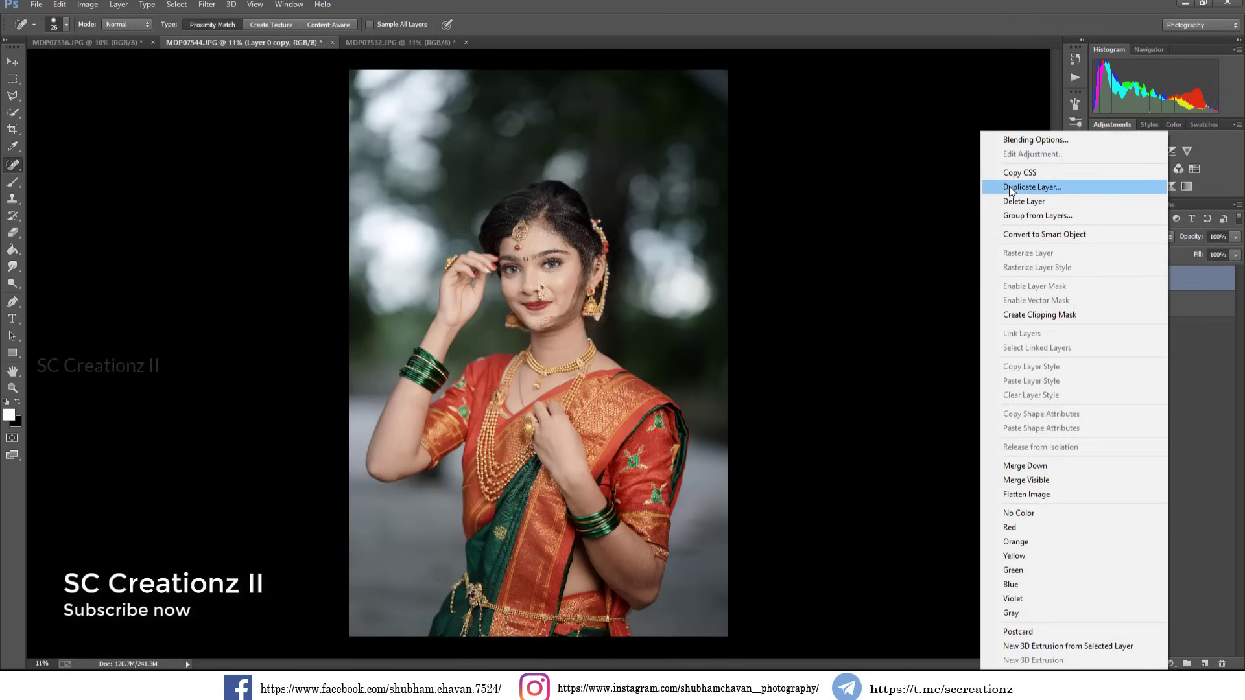
{"action": "left_click", "coordinate": [1031, 187]}
{"action": "left_click", "coordinate": [549, 142]}
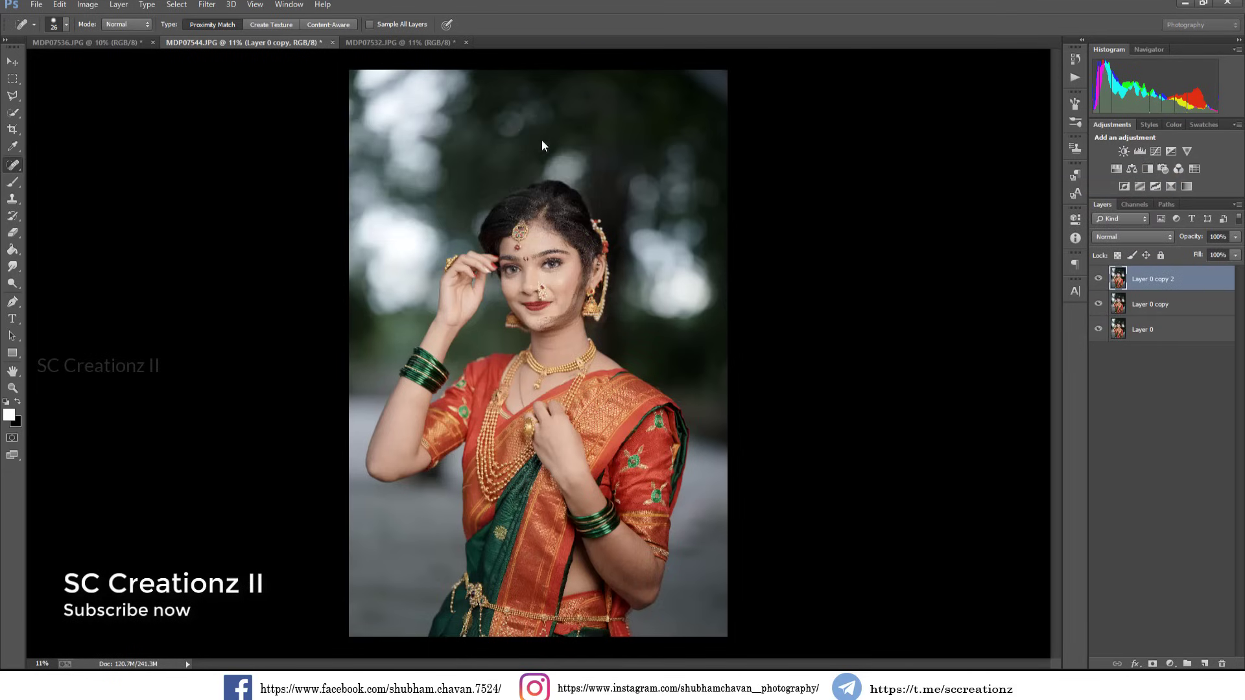
Open the Camera Raw Filter and set Contrast +20, Highlights -10, Shadows +25, Whites +10 and Blacks -10.
{"action": "left_click", "coordinate": [207, 5]}
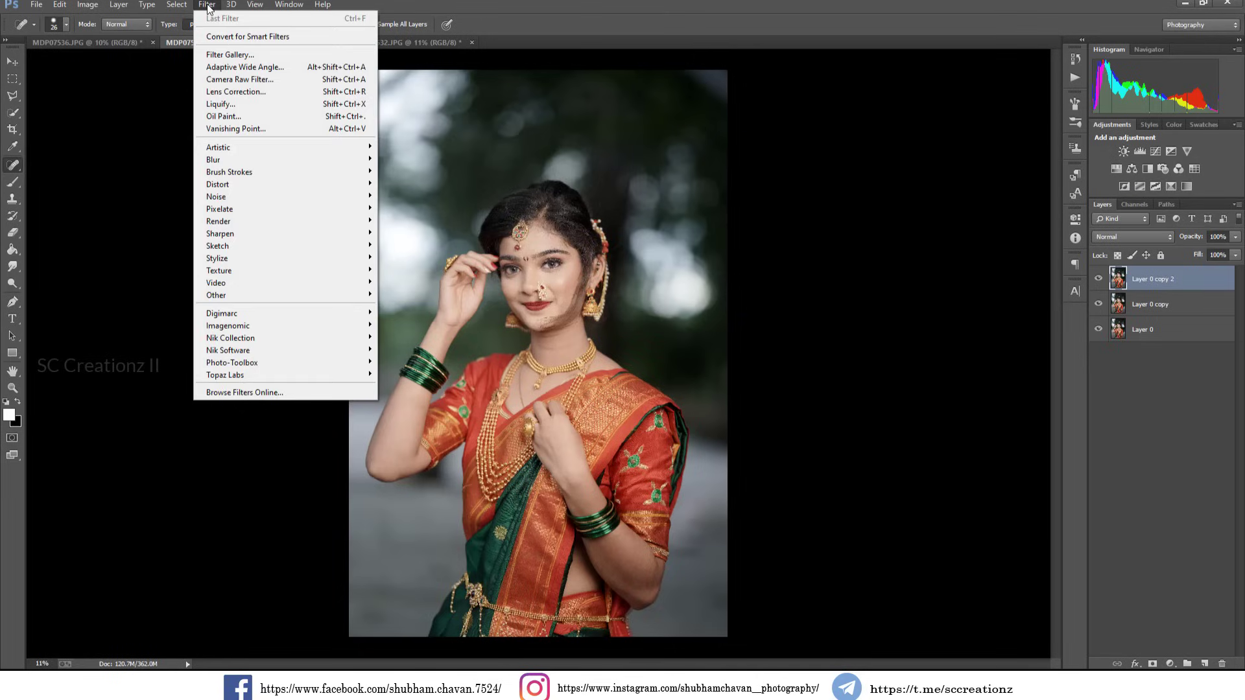
{"action": "left_click", "coordinate": [297, 79]}
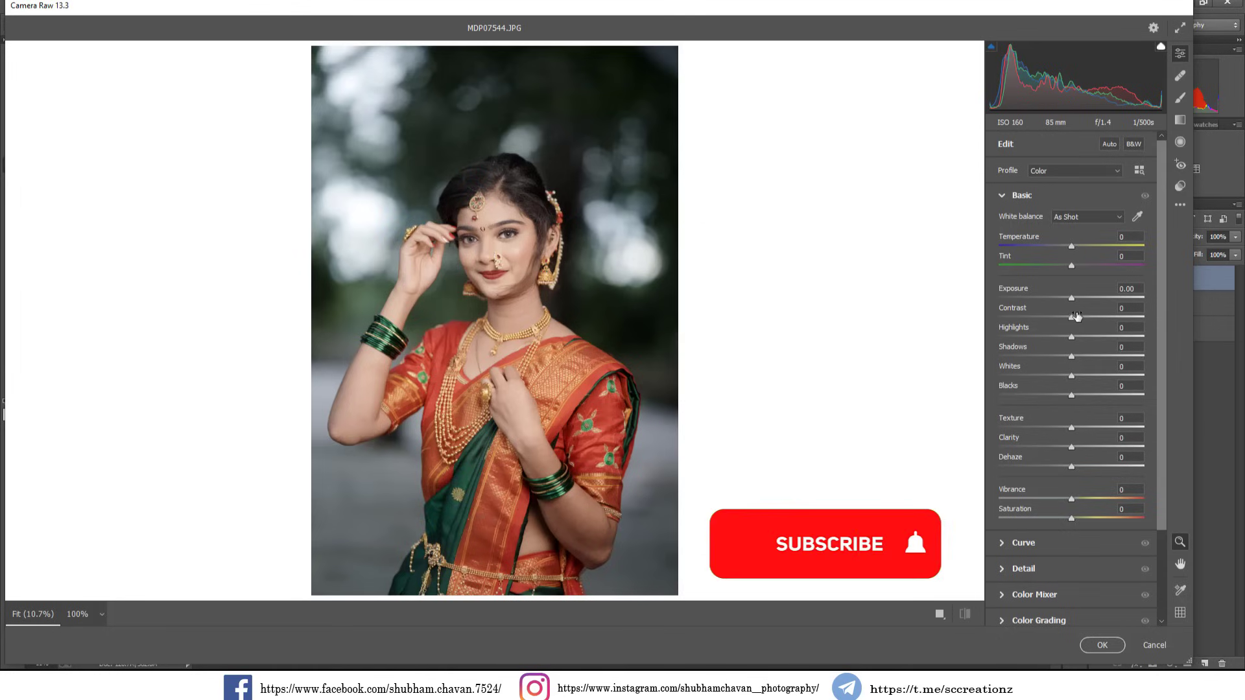
{"action": "mouse_move", "coordinate": [1075, 315]}
{"action": "left_mouse_down"}
{"action": "mouse_move", "coordinate": [1088, 320]}
{"action": "mouse_move", "coordinate": [1064, 337]}
{"action": "left_mouse_up"}
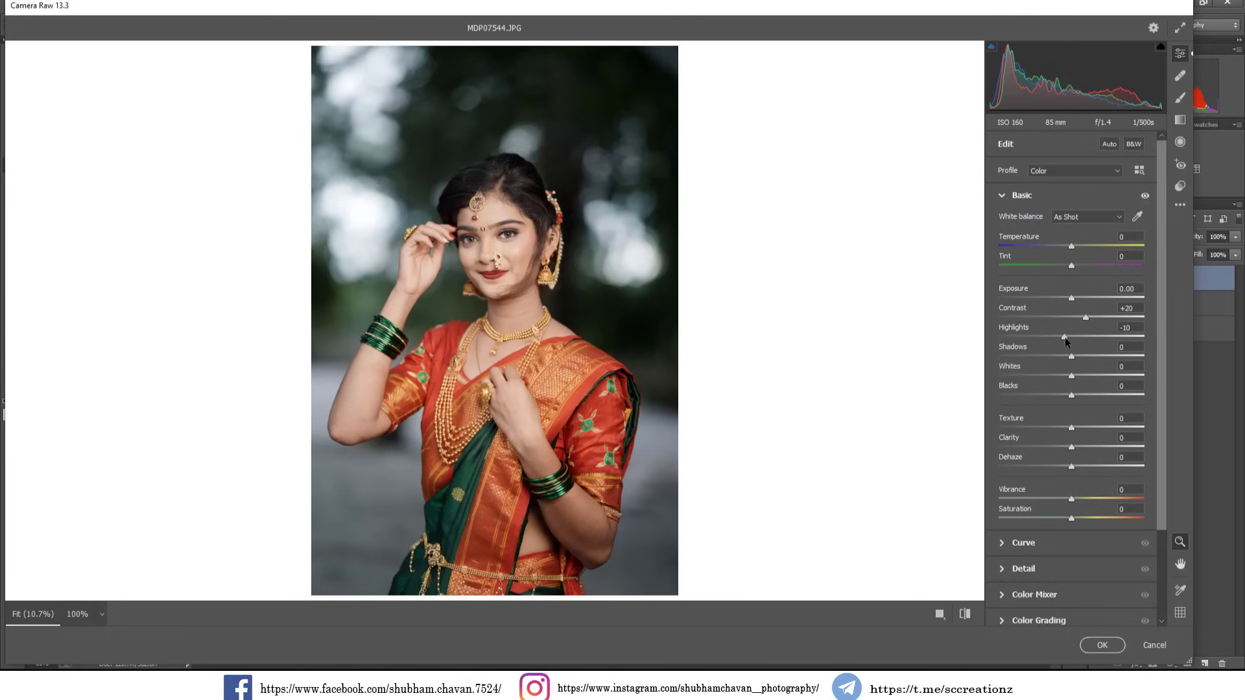
{"action": "left_click_drag", "start_coordinate": [1072, 357], "coordinate": [1086, 358]}
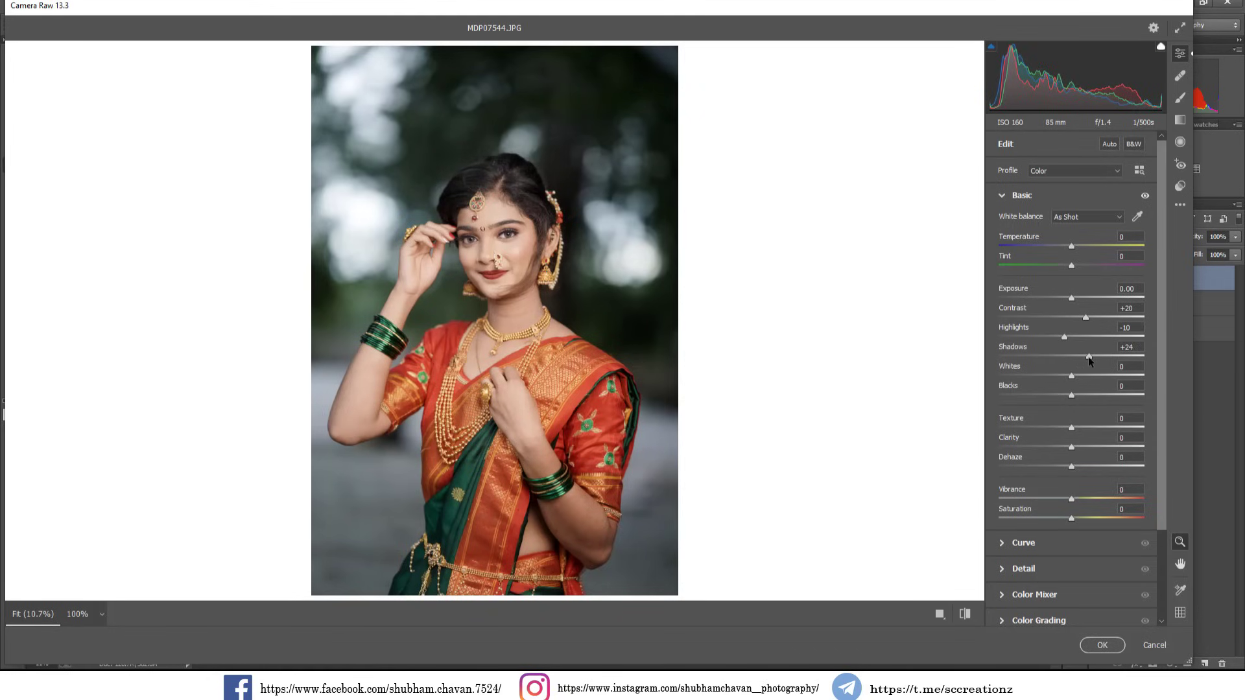
{"action": "left_click_drag", "start_coordinate": [1079, 375], "coordinate": [1080, 375]}
{"action": "left_click_drag", "start_coordinate": [1071, 395], "coordinate": [1065, 396]}
{"action": "left_click_drag", "start_coordinate": [1061, 395], "coordinate": [1059, 395]}
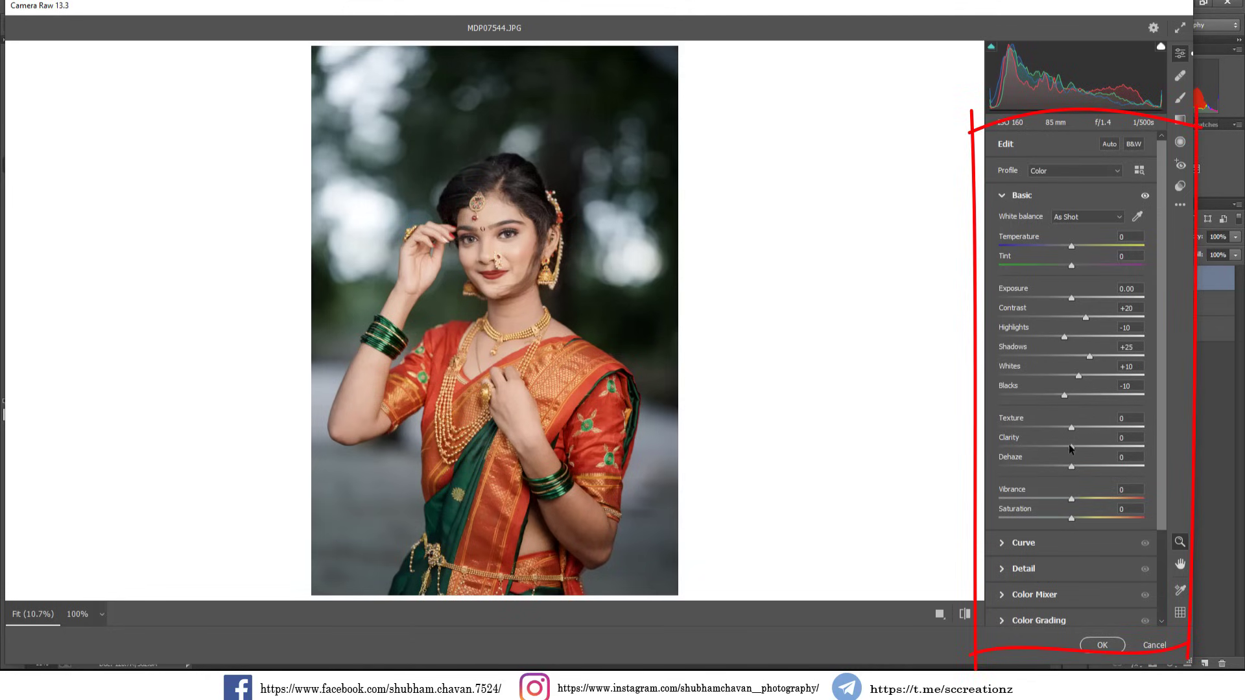
Set Clarity to +20, Vibrance to +40 and Saturation to +10, and show the before and after views side by side.
{"action": "left_click_drag", "start_coordinate": [1071, 447], "coordinate": [1073, 447]}
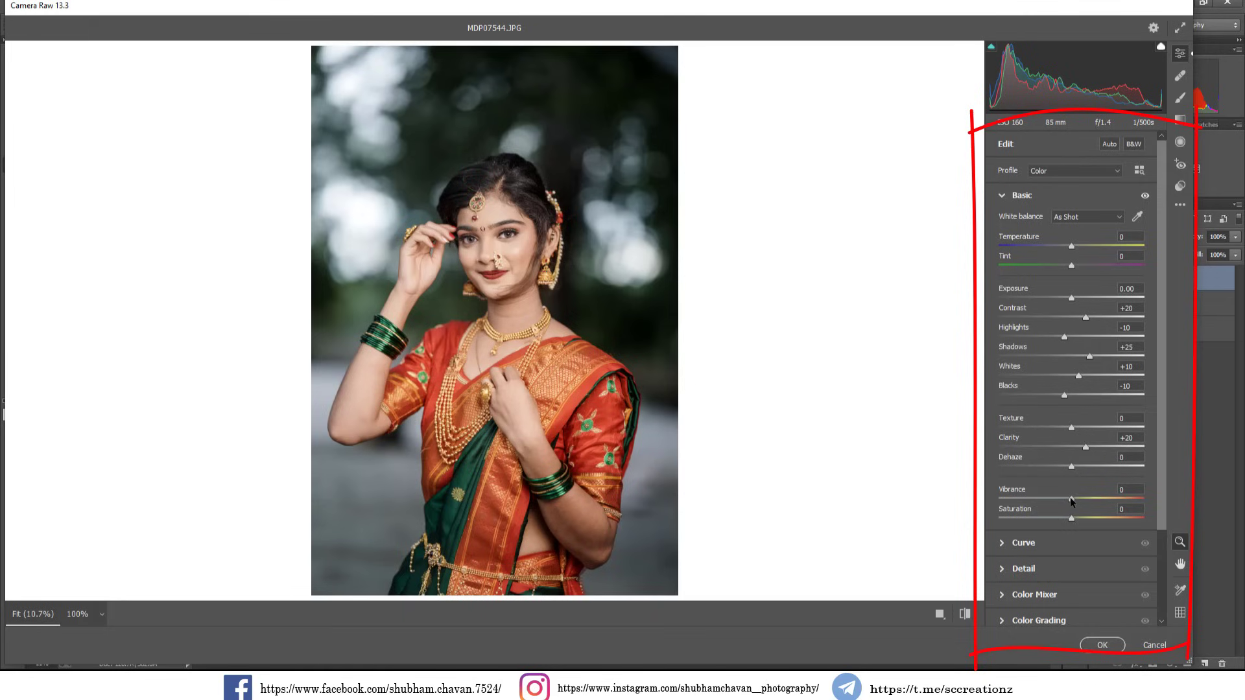
{"action": "left_click_drag", "start_coordinate": [1075, 498], "coordinate": [1100, 503]}
{"action": "left_click_drag", "start_coordinate": [1072, 518], "coordinate": [1082, 518]}
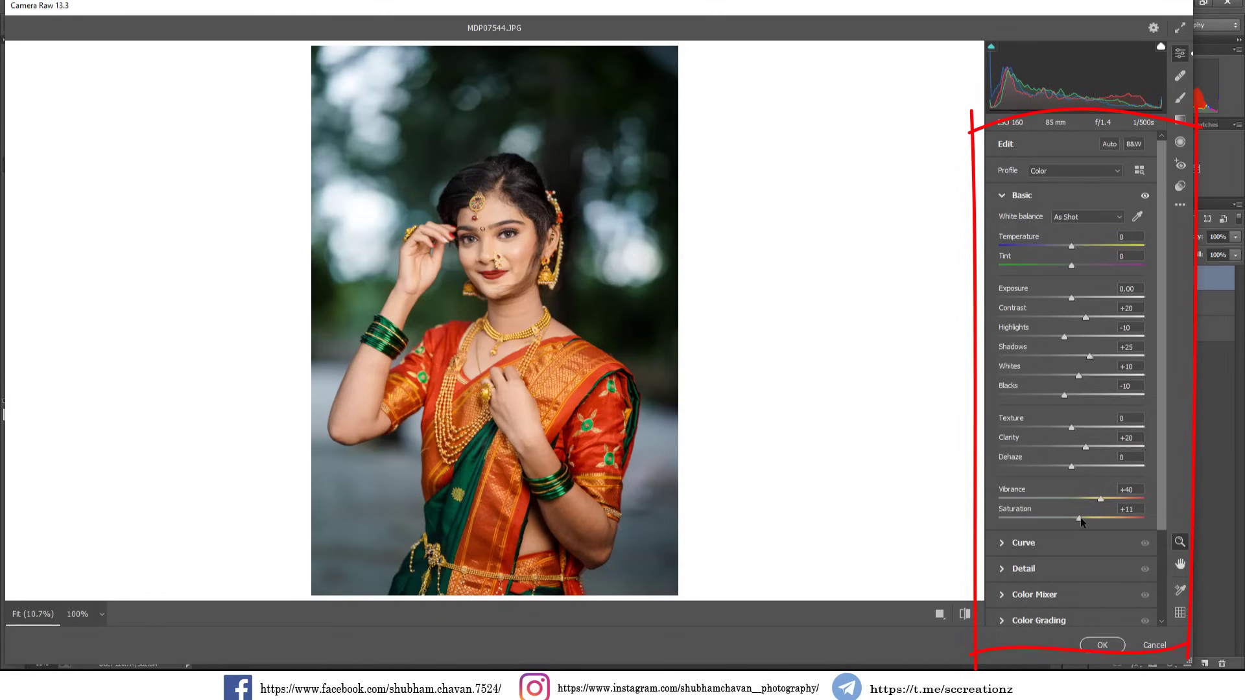
{"action": "left_click_drag", "start_coordinate": [1080, 518], "coordinate": [1079, 517]}
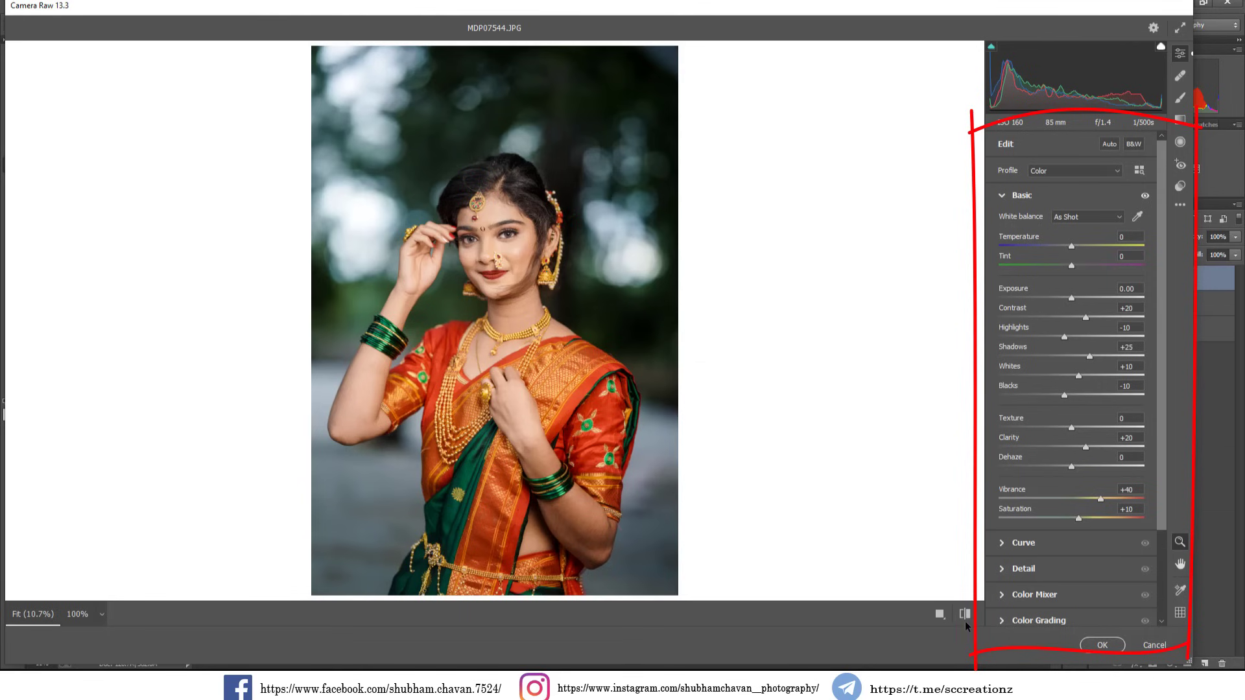
{"action": "key", "text": "q"}
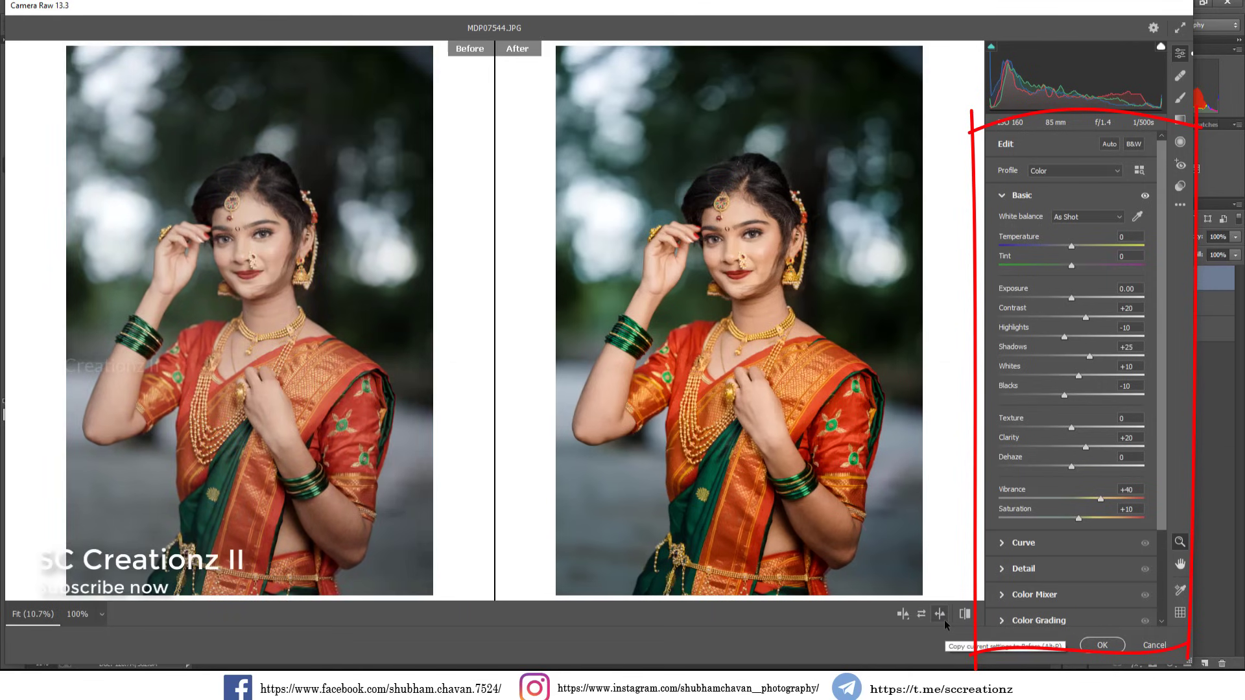
In the Color Mixer, set the saturation of Reds to +5, Oranges +5, Yellows +17, Greens +45 and Blues +23.
{"action": "left_click", "coordinate": [1002, 594]}
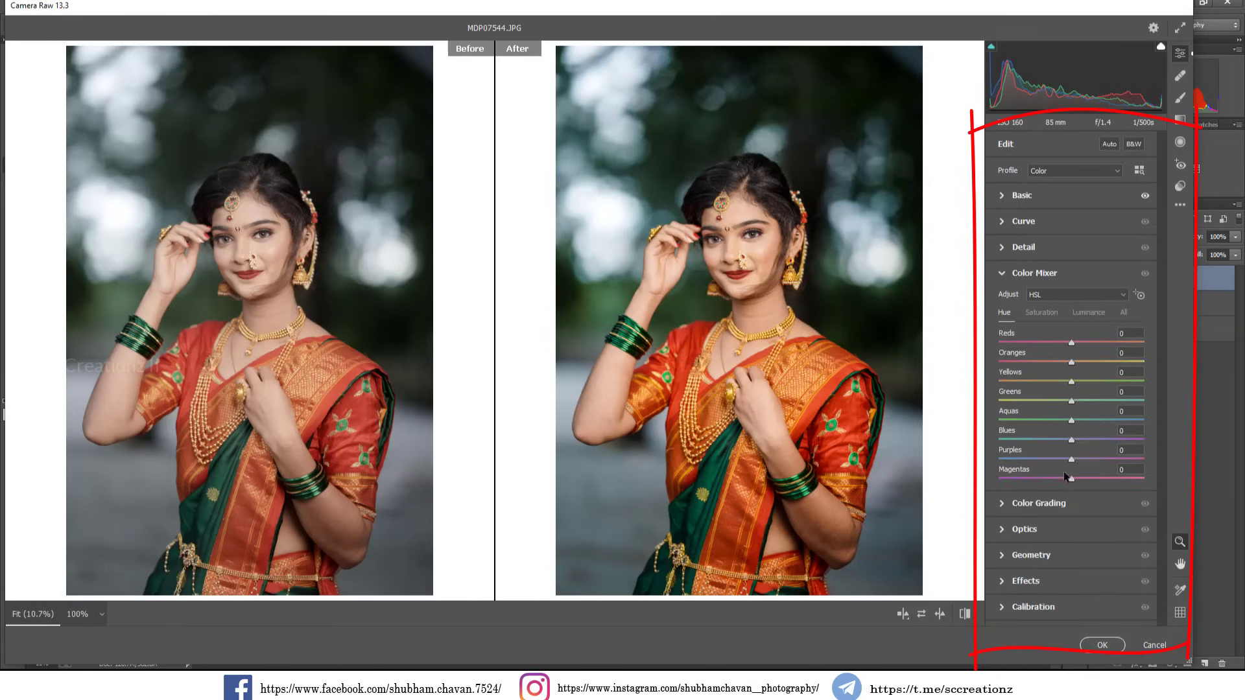
{"action": "left_click_drag", "start_coordinate": [1060, 419], "coordinate": [1150, 384]}
{"action": "double_click", "coordinate": [1073, 382]}
{"action": "left_click", "coordinate": [1045, 315]}
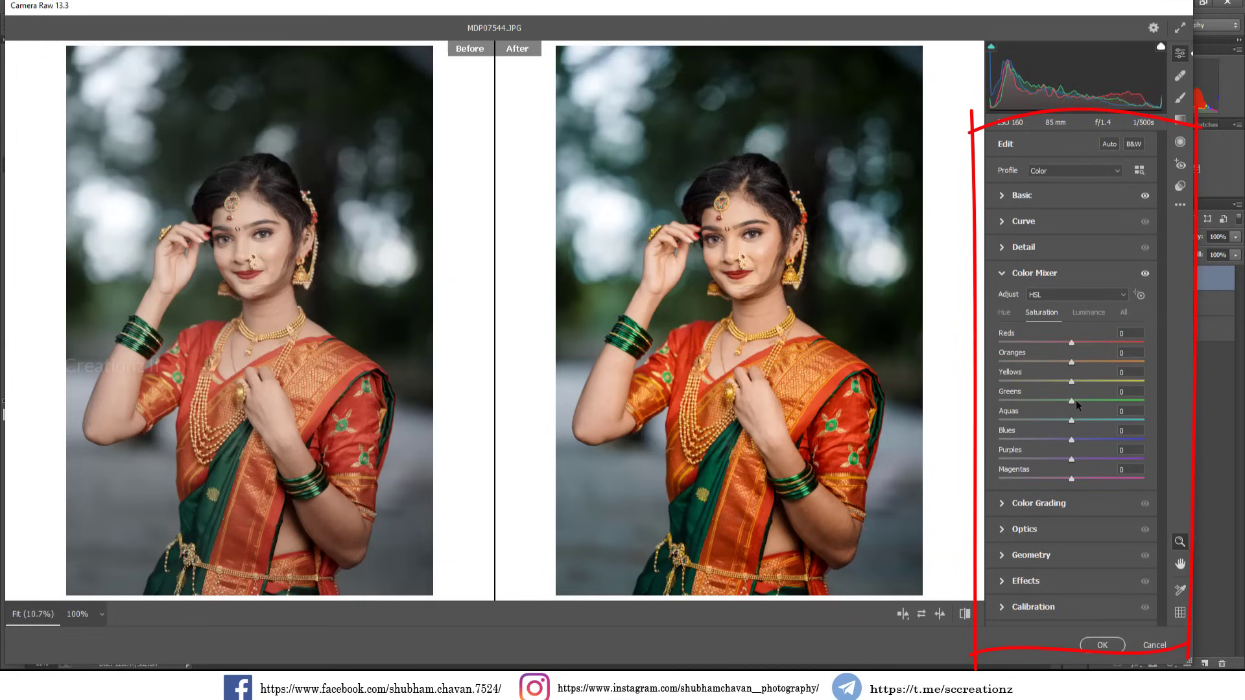
{"action": "left_click_drag", "start_coordinate": [1094, 401], "coordinate": [1075, 355]}
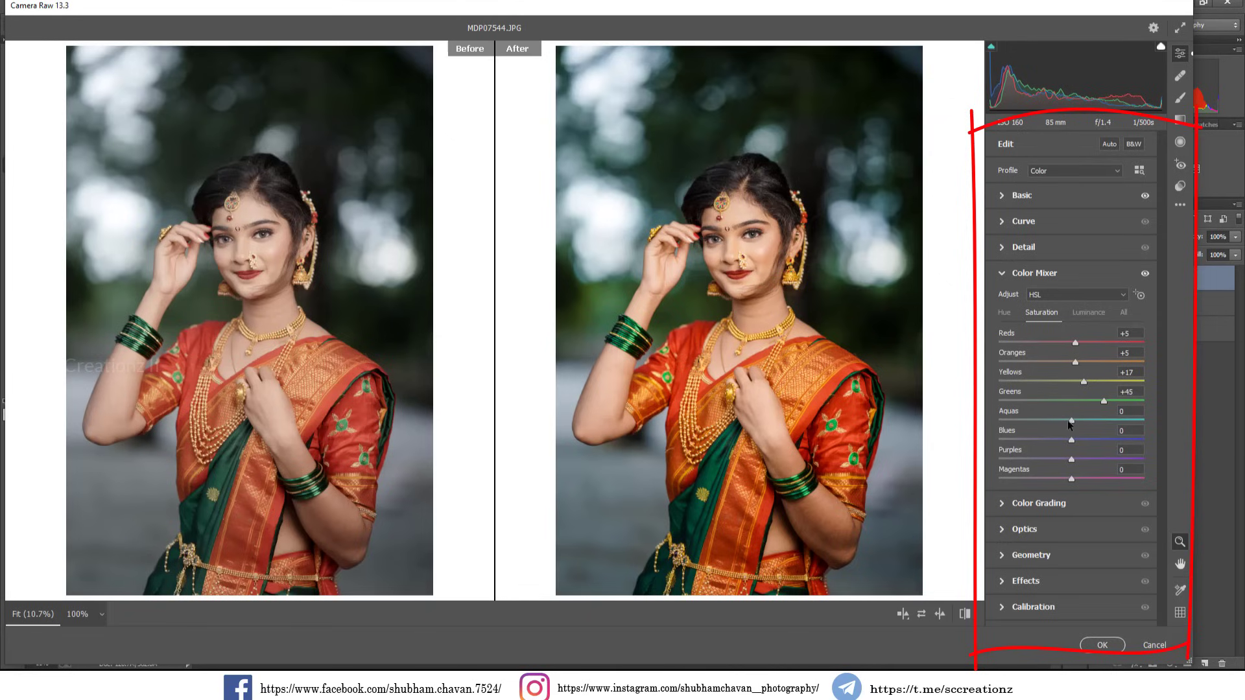
{"action": "left_click_drag", "start_coordinate": [1071, 439], "coordinate": [1092, 443]}
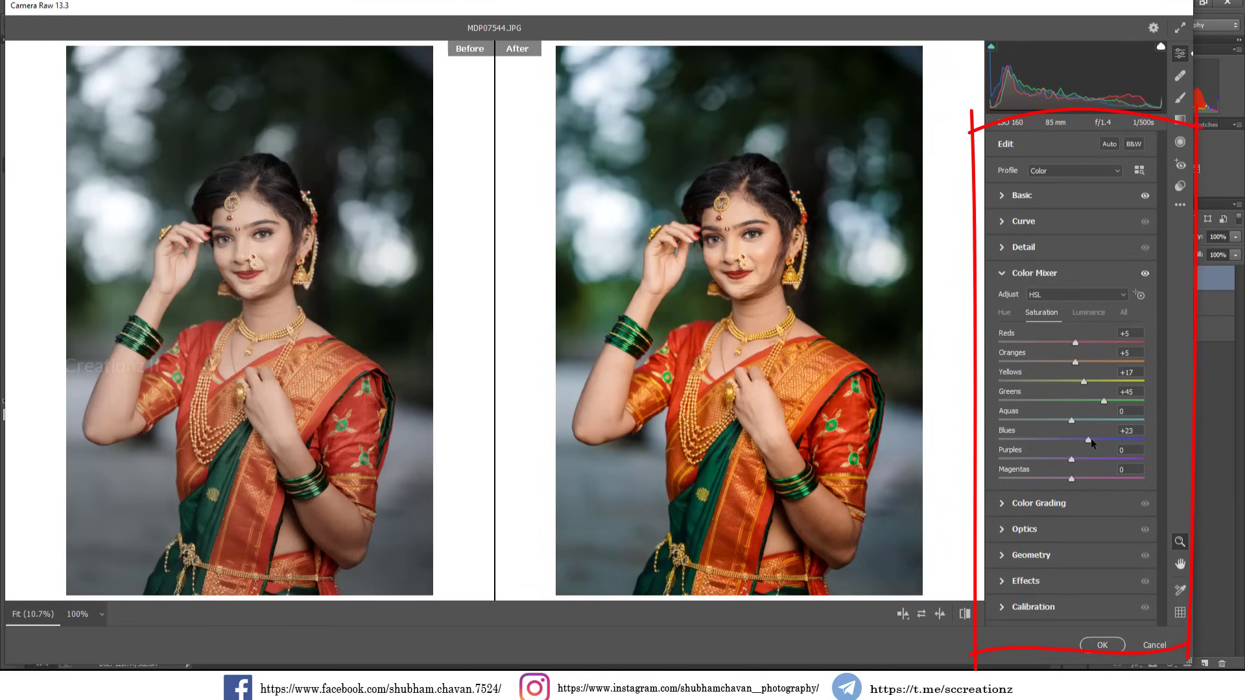
Set the Color Mixer luminance of Aquas to +51 and Blues to +38, and their saturation to -71 and -20.
{"action": "left_click", "coordinate": [1081, 314]}
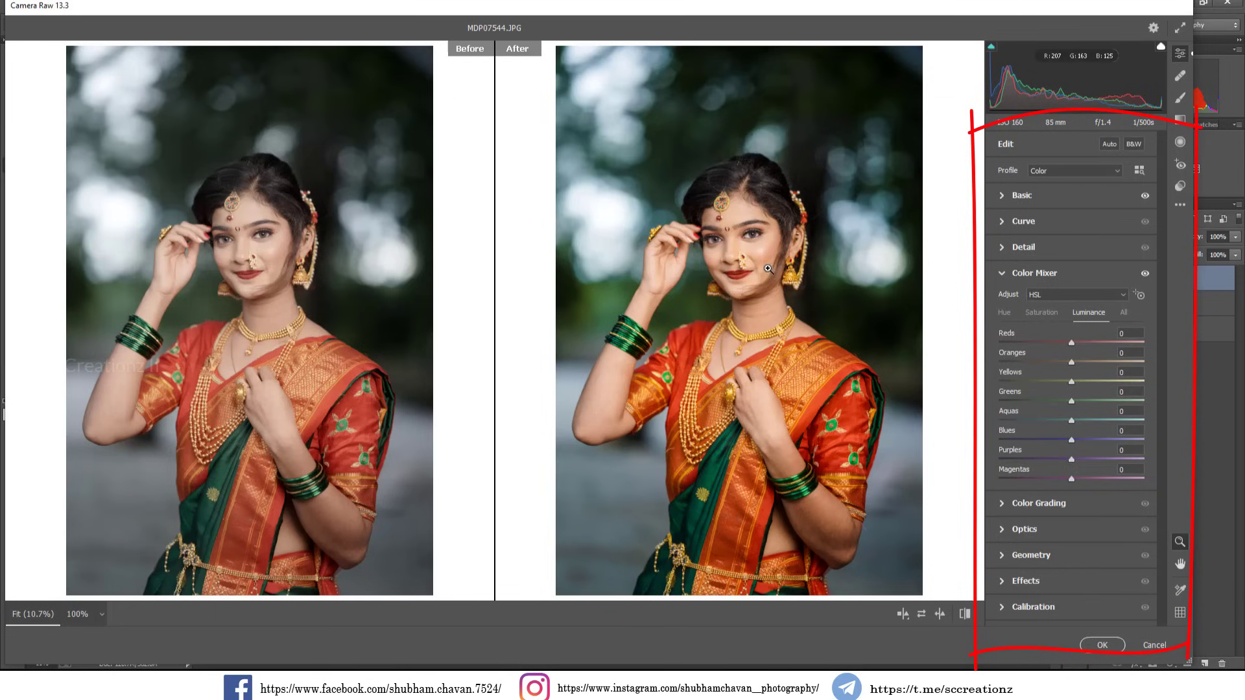
{"action": "left_click", "coordinate": [747, 258]}
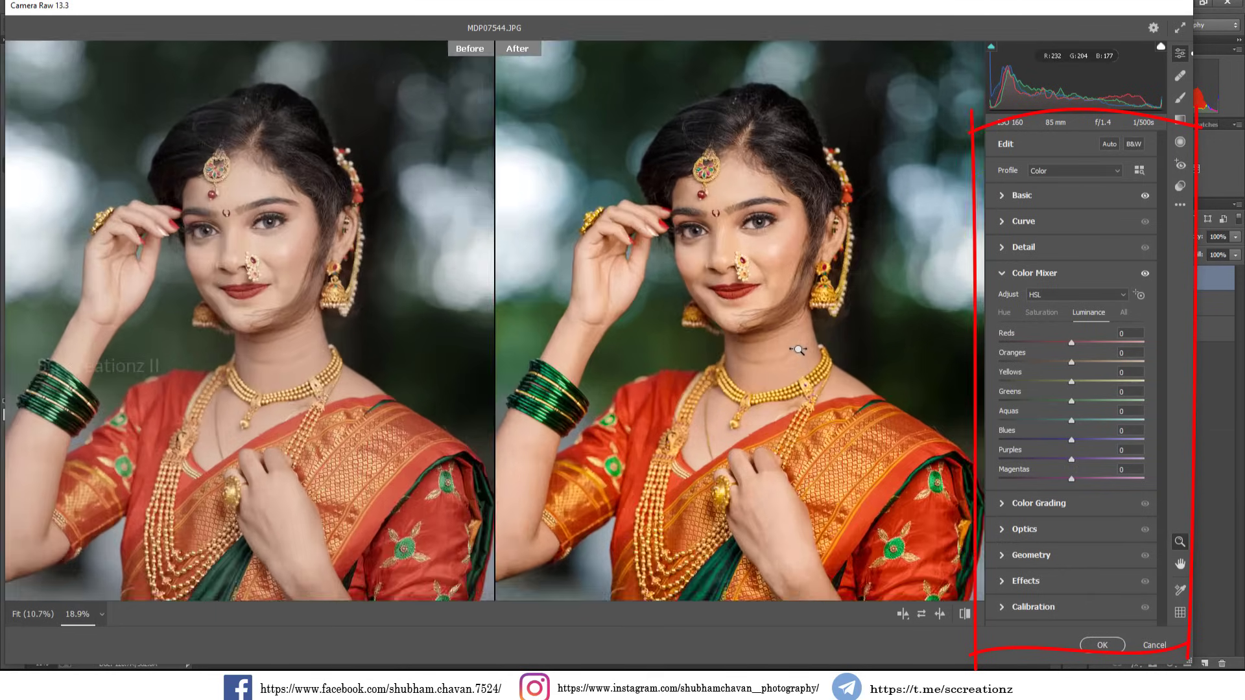
{"action": "right_click", "coordinate": [788, 248]}
{"action": "left_click", "coordinate": [817, 259]}
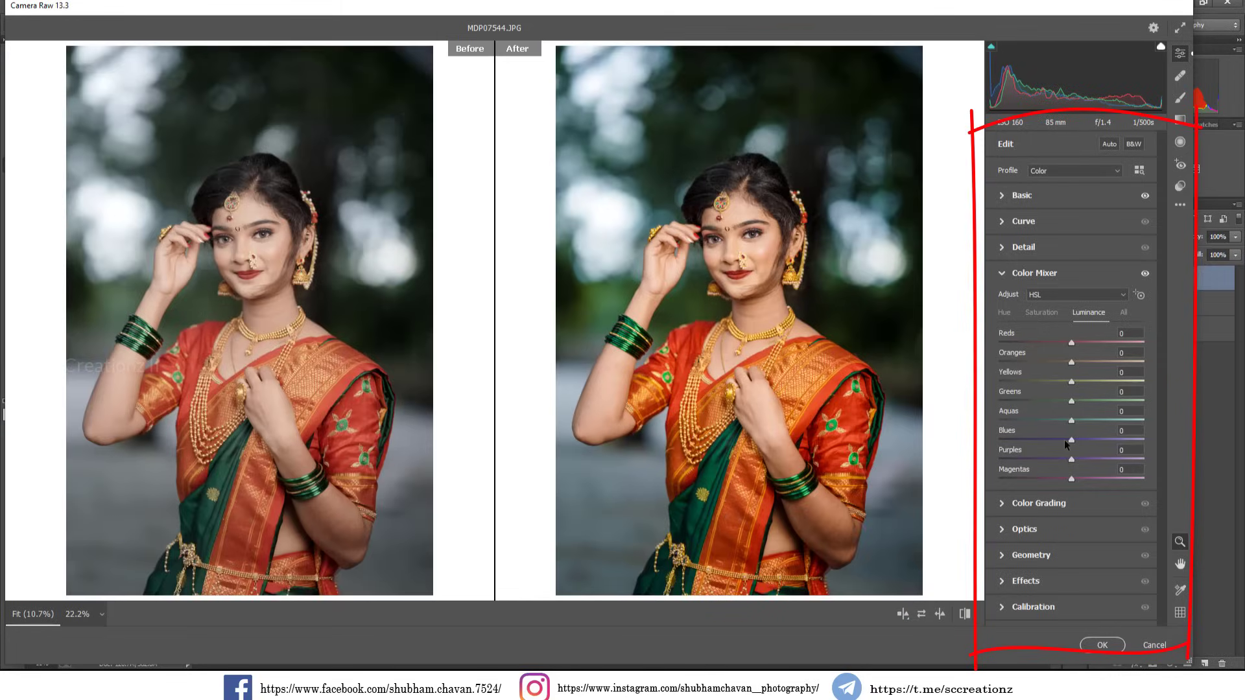
{"action": "mouse_move", "coordinate": [1072, 438]}
{"action": "left_mouse_down"}
{"action": "mouse_move", "coordinate": [1114, 444]}
{"action": "mouse_move", "coordinate": [1032, 442]}
{"action": "mouse_move", "coordinate": [1090, 445]}
{"action": "left_mouse_up"}
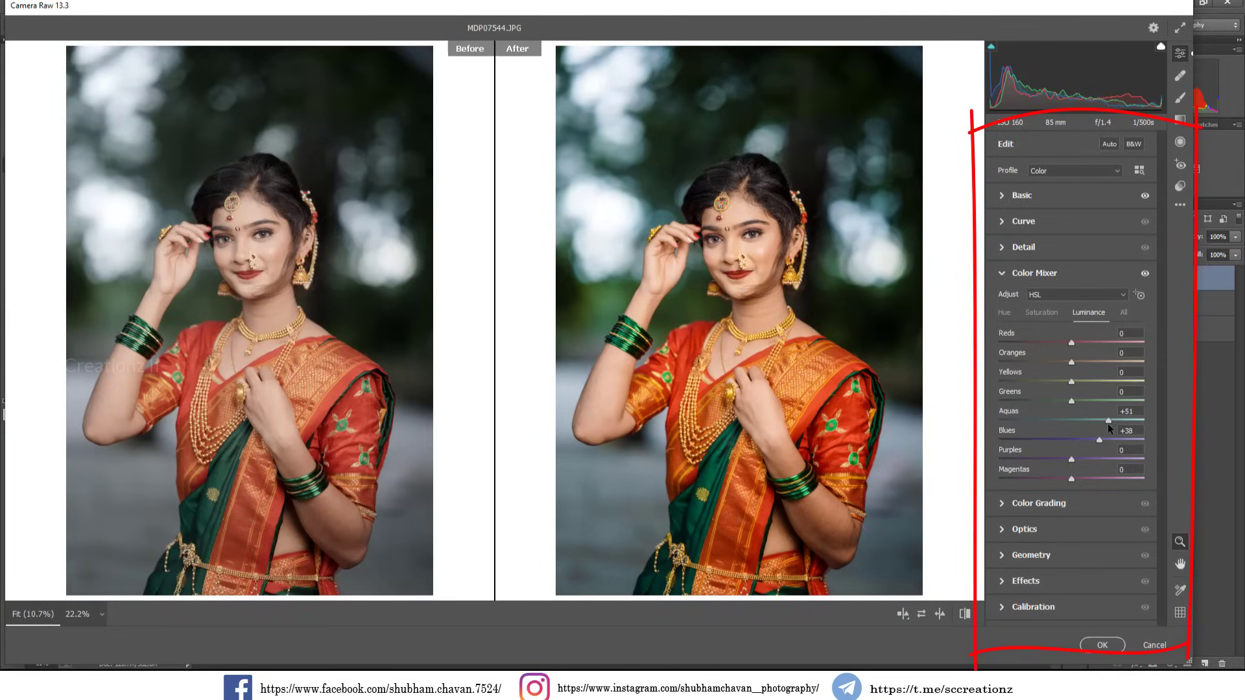
{"action": "left_click", "coordinate": [1042, 311]}
{"action": "left_click_drag", "start_coordinate": [1073, 418], "coordinate": [1019, 440]}
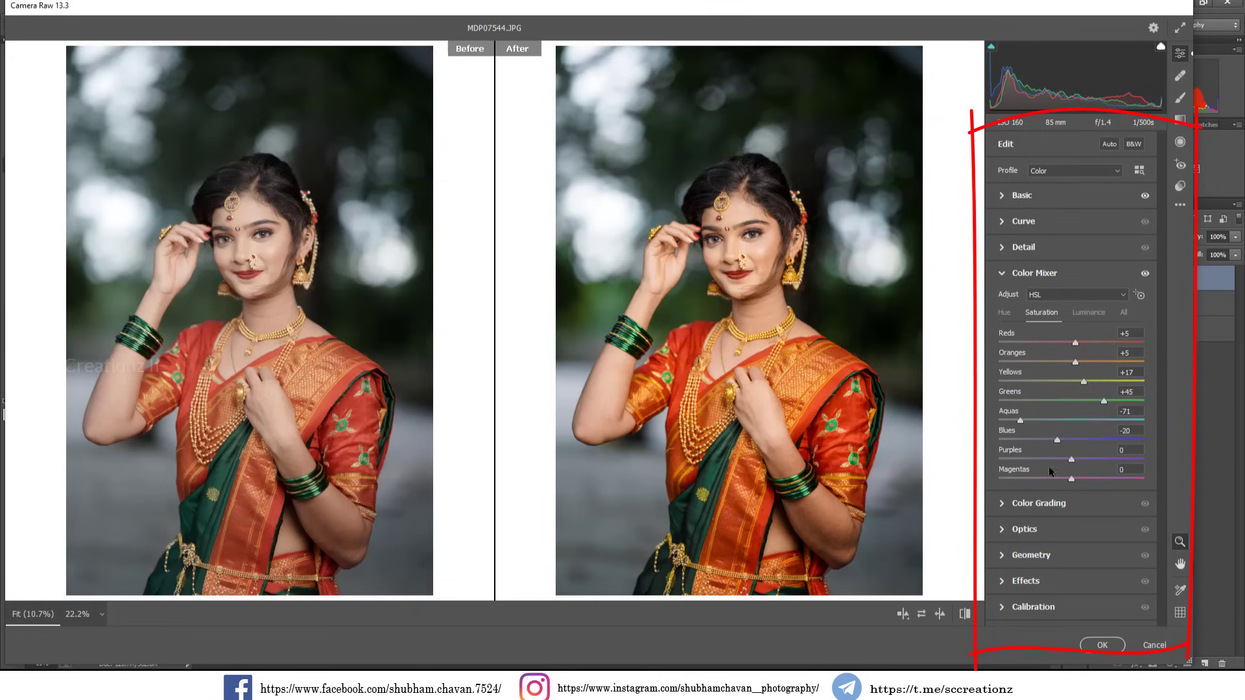
In Calibration, set the saturation of Blue Primary to +35, Green Primary to -14 and Red Primary to -4.
{"action": "left_click", "coordinate": [1026, 609]}
{"action": "left_click_drag", "start_coordinate": [1072, 614], "coordinate": [1097, 615]}
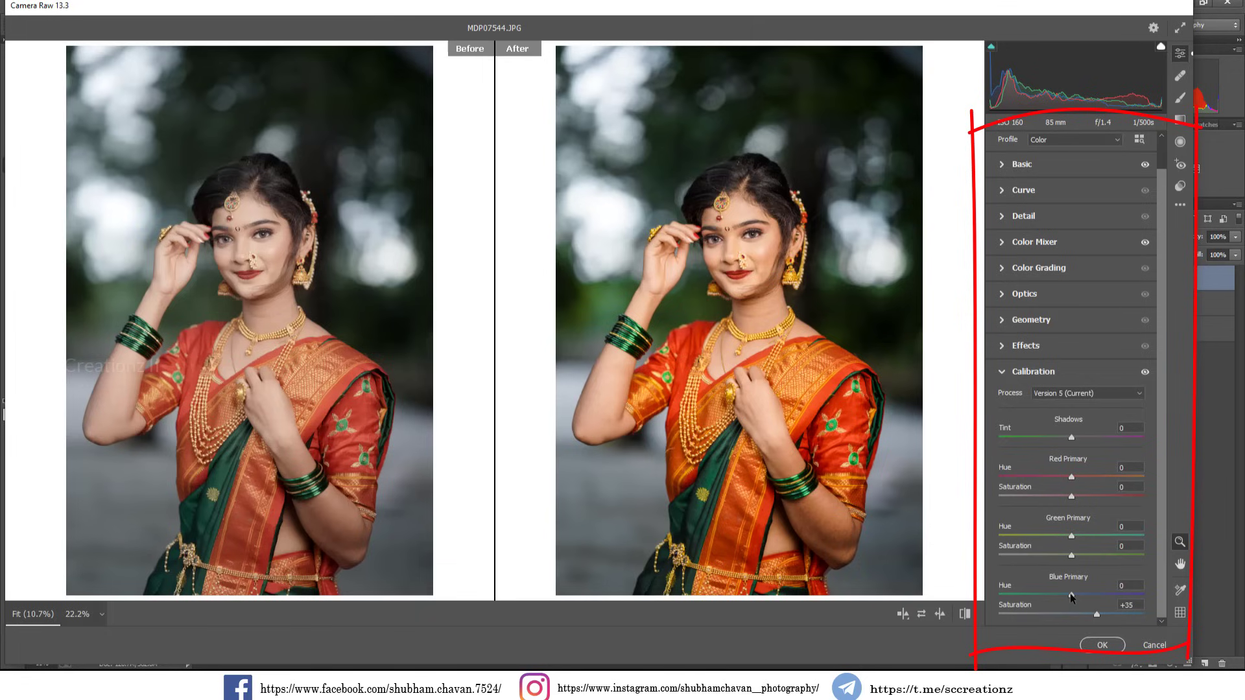
{"action": "left_click", "coordinate": [1071, 595]}
{"action": "mouse_move", "coordinate": [1072, 555]}
{"action": "left_mouse_down"}
{"action": "mouse_move", "coordinate": [1084, 556]}
{"action": "mouse_move", "coordinate": [1047, 556]}
{"action": "mouse_move", "coordinate": [1062, 555]}
{"action": "left_mouse_up"}
{"action": "left_click", "coordinate": [1068, 497]}
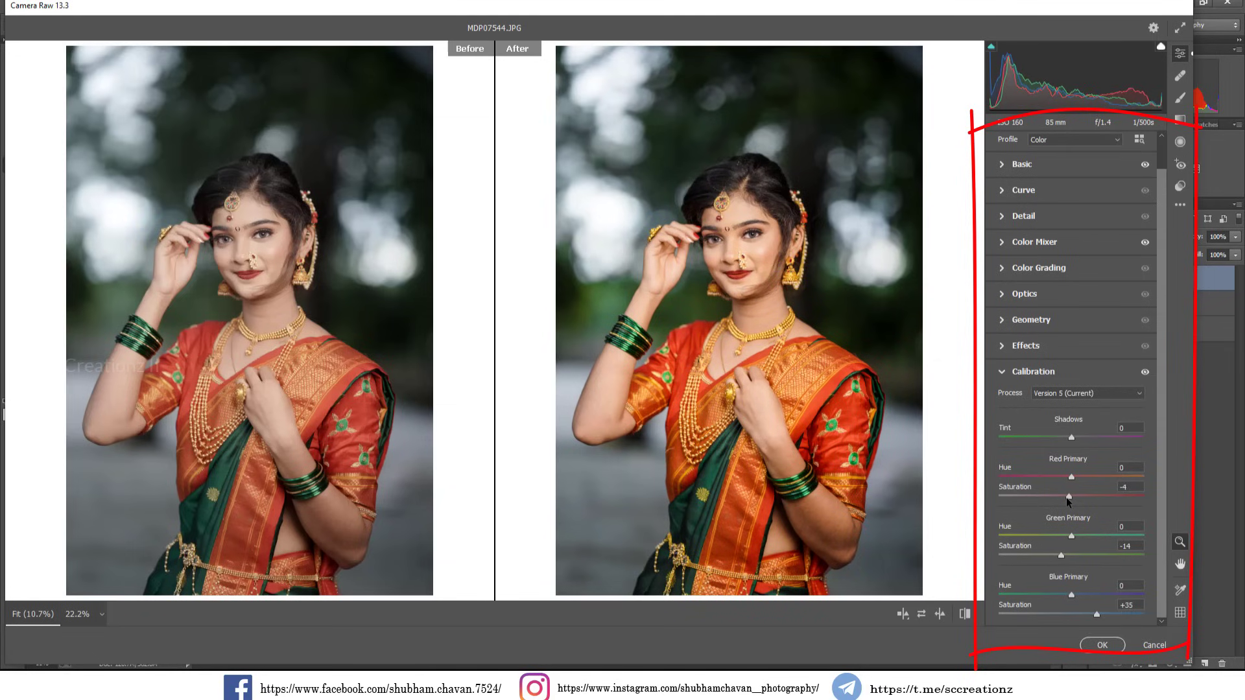
{"action": "scroll", "coordinate": [755, 243], "scroll_direction": "up", "scroll_amount": 3}
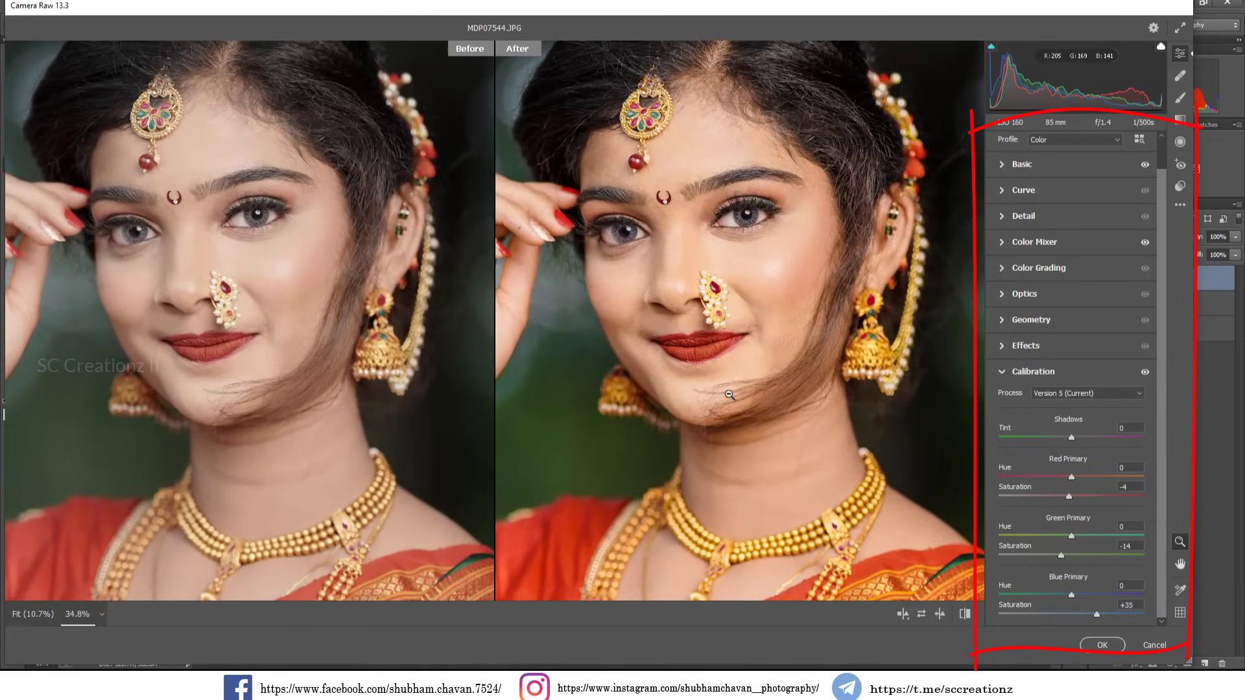
{"action": "right_click", "coordinate": [729, 394]}
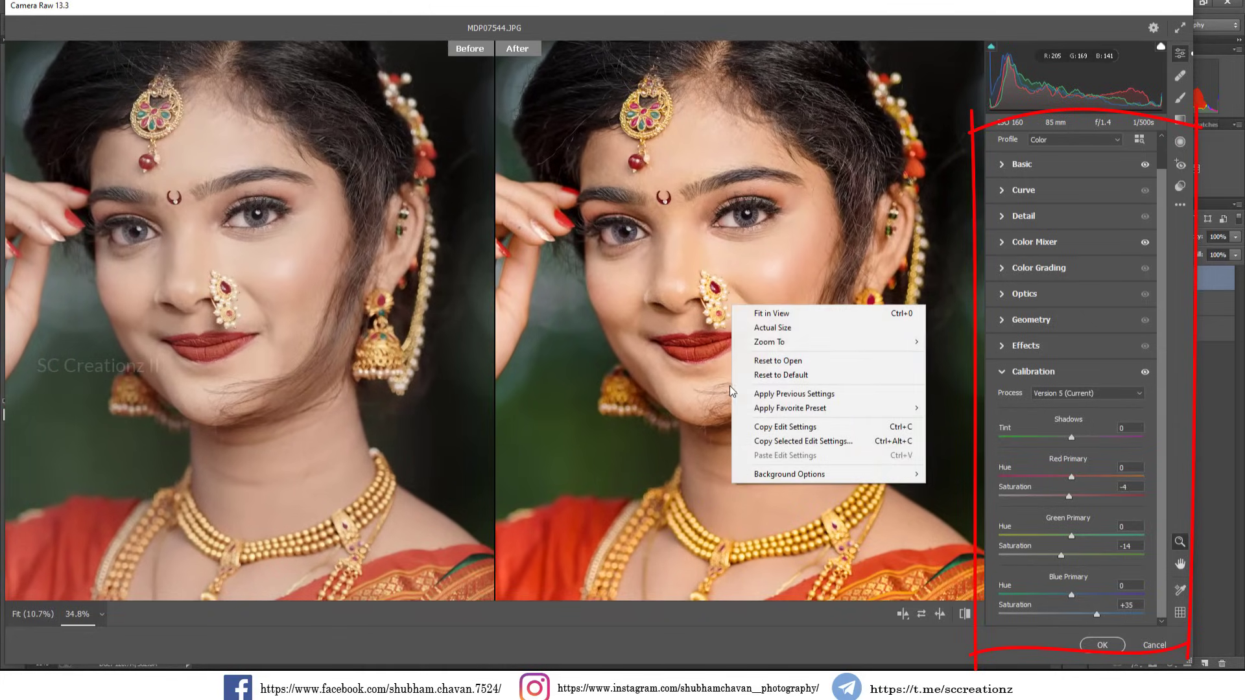
{"action": "left_click", "coordinate": [765, 398]}
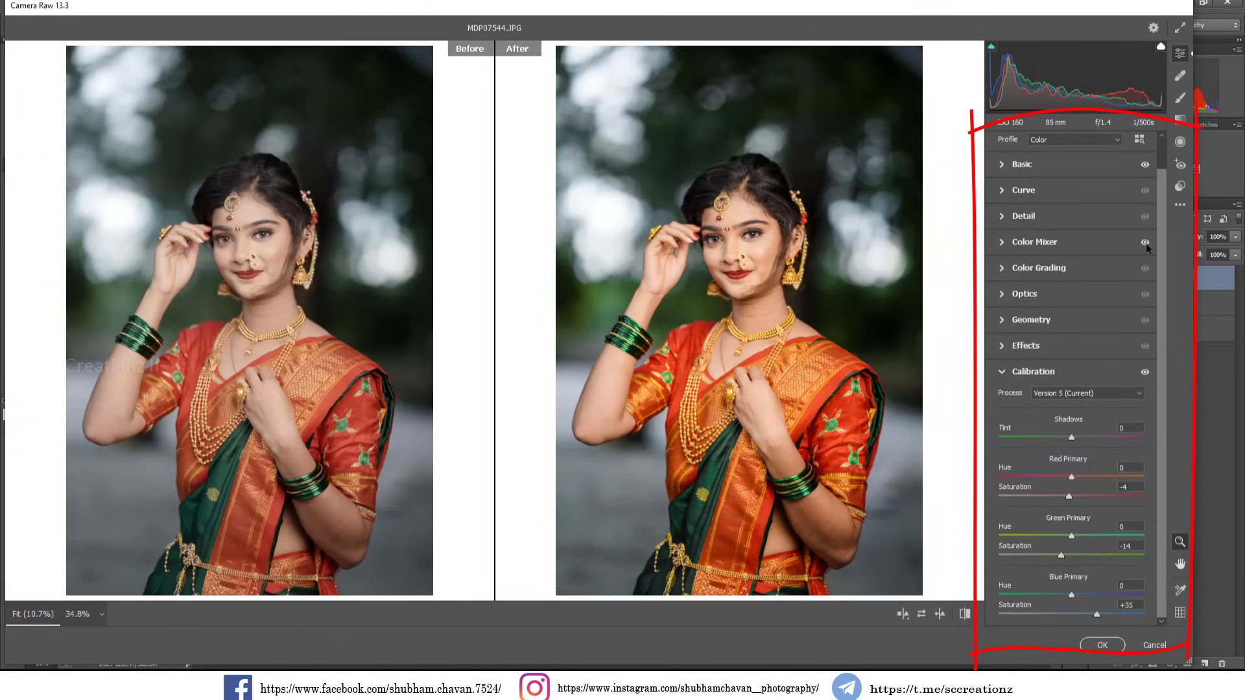
{"action": "left_click", "coordinate": [1181, 206]}
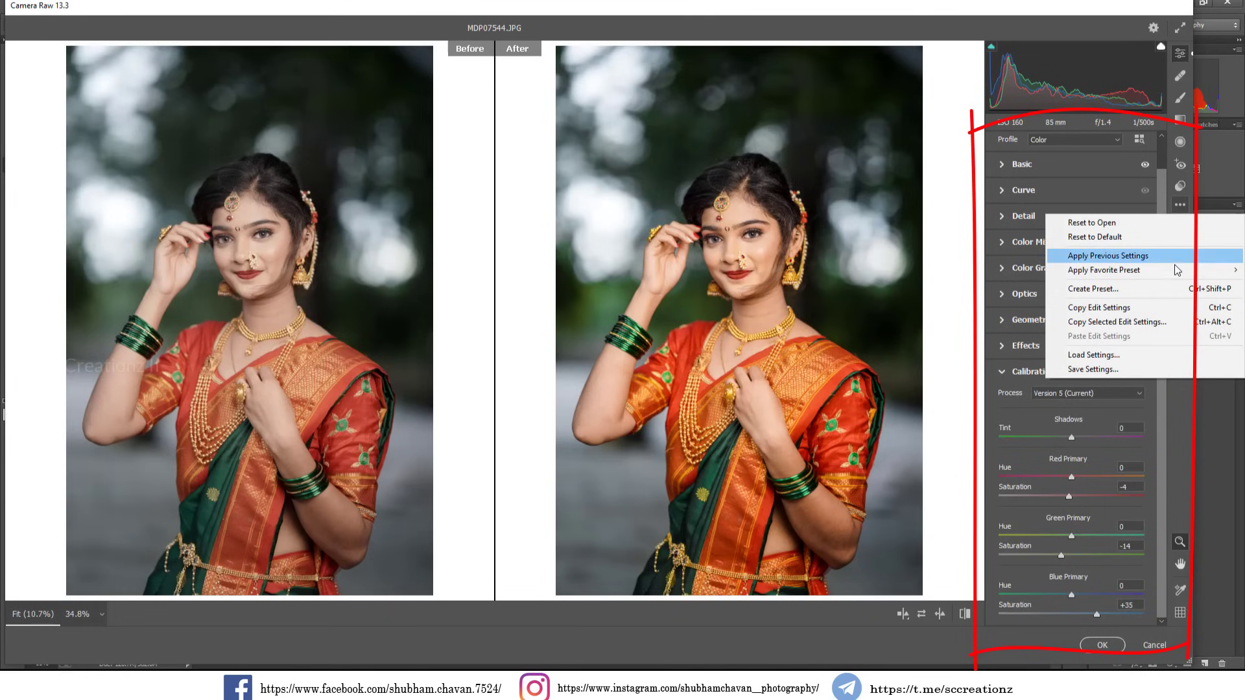
{"action": "left_click", "coordinate": [1157, 306]}
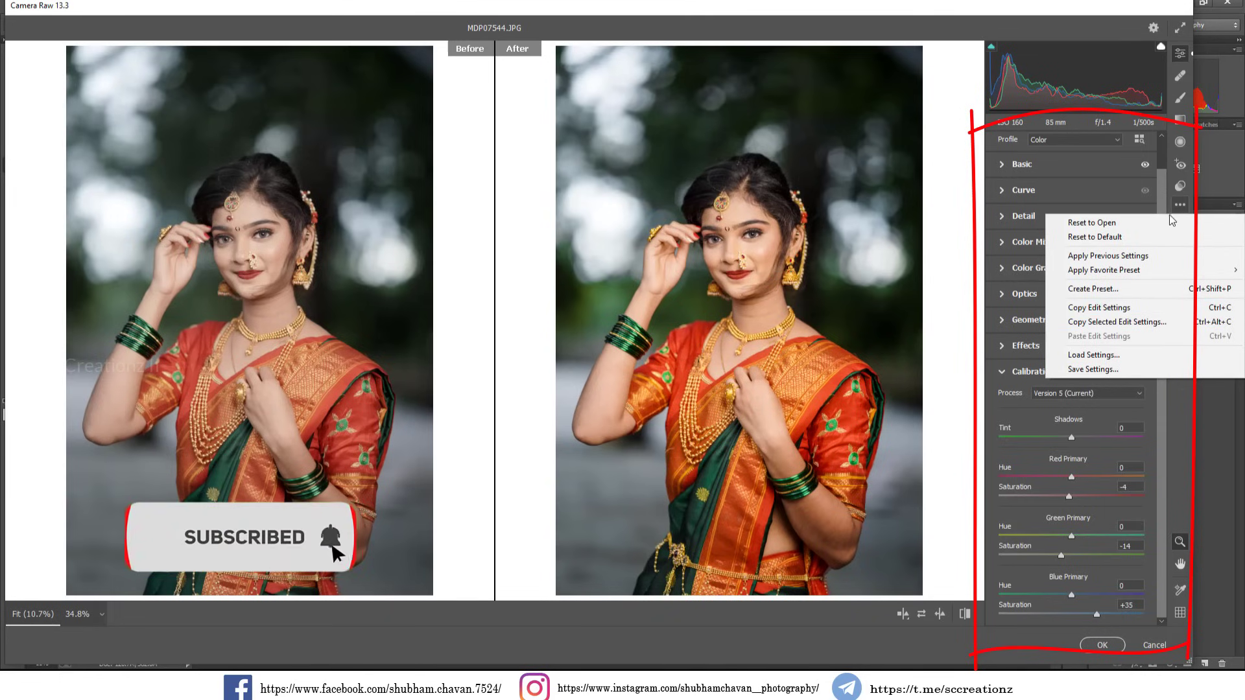
{"action": "left_click", "coordinate": [1181, 206]}
{"action": "left_click", "coordinate": [1045, 185]}
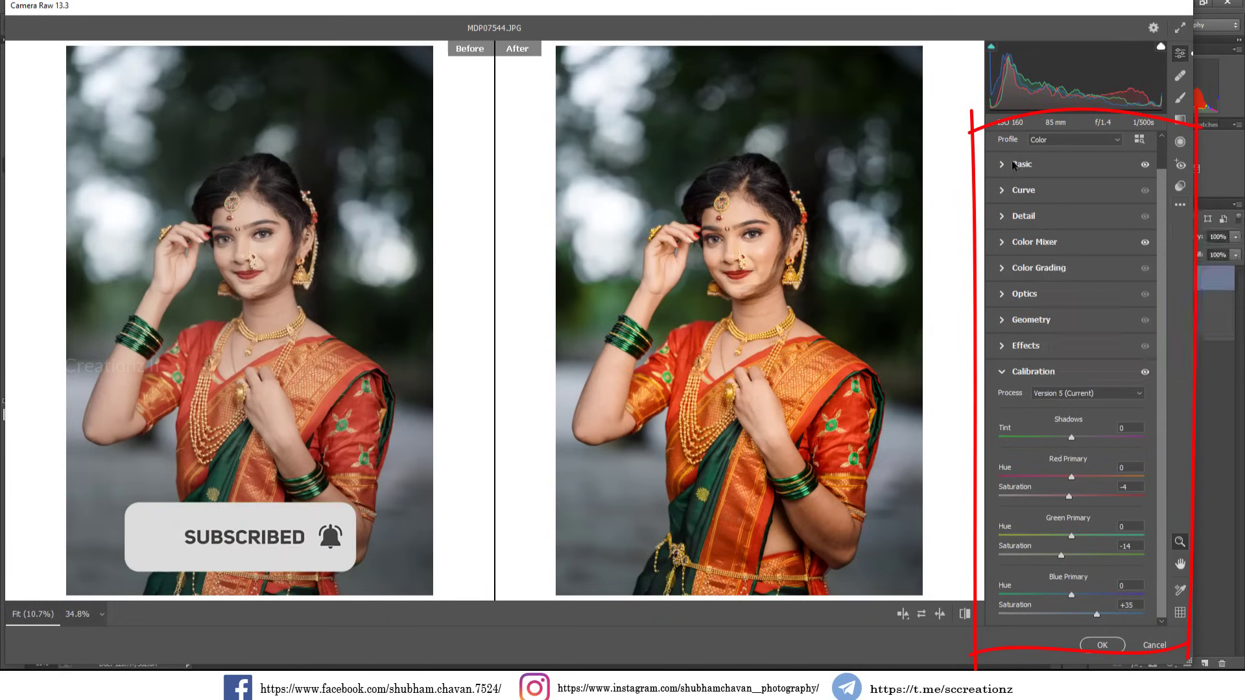
Set Texture to +10 and Dehaze to +7 in the Basic adjustments, and Vignetting to -12 in Effects.
{"action": "left_click", "coordinate": [1022, 195]}
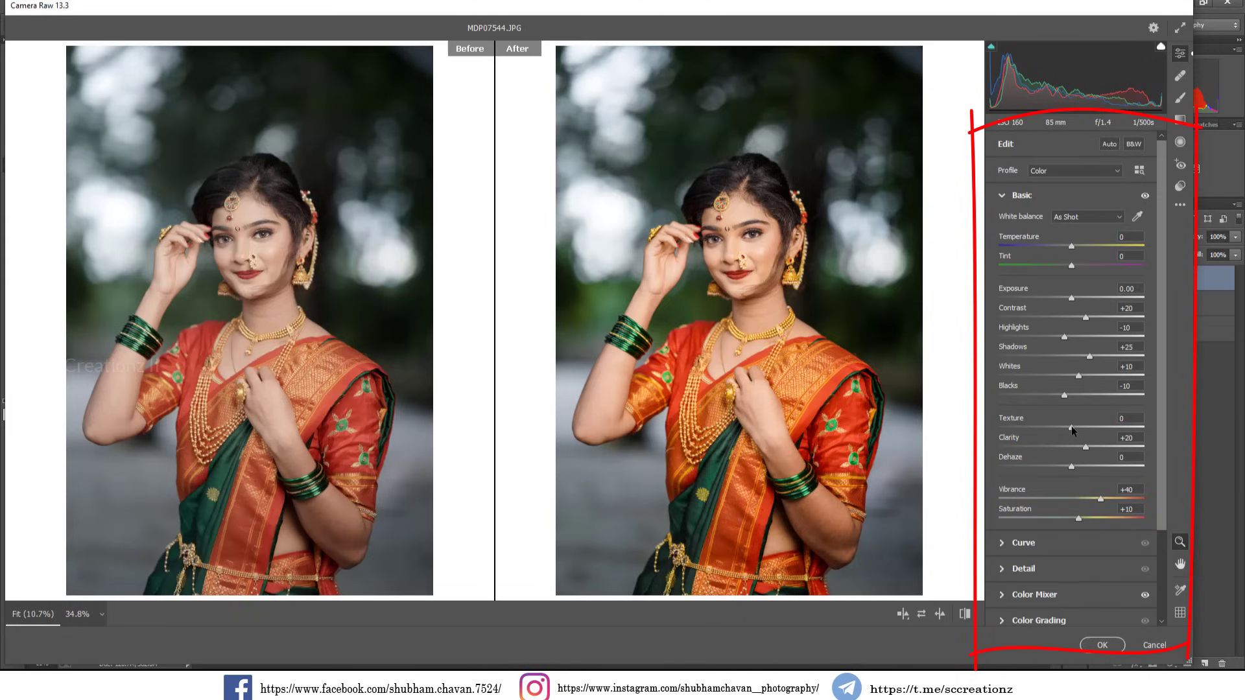
{"action": "left_click_drag", "start_coordinate": [1076, 430], "coordinate": [1077, 467]}
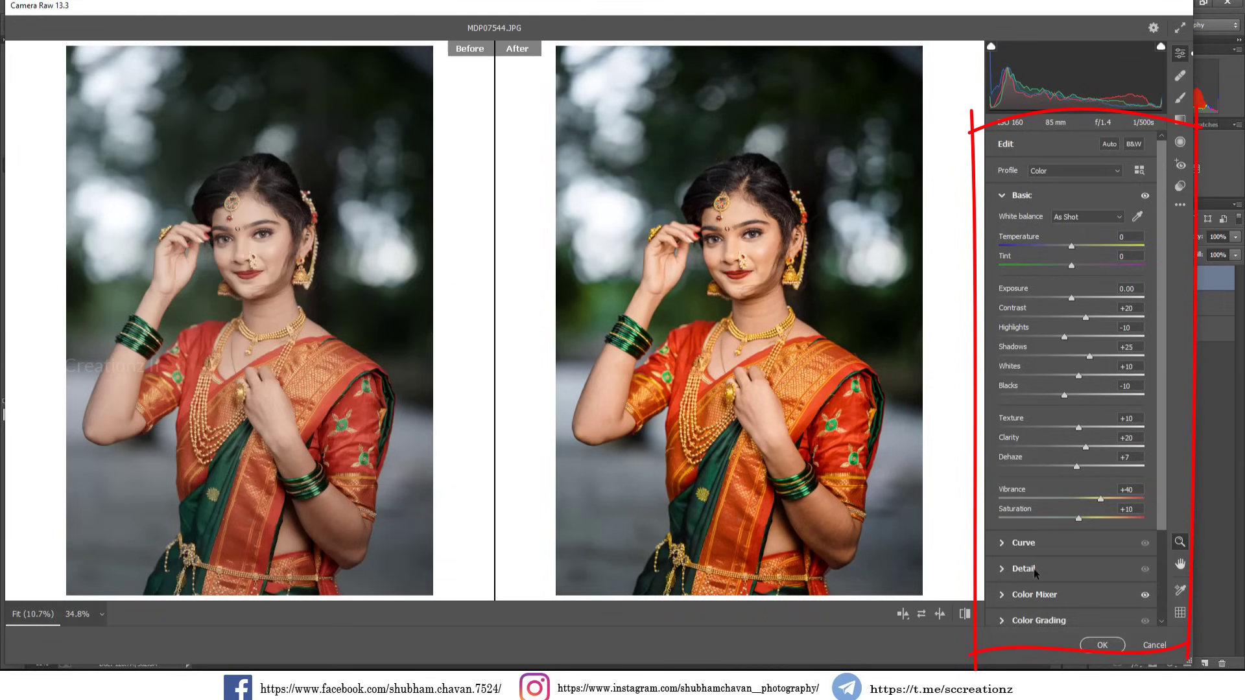
{"action": "scroll", "coordinate": [1033, 569], "scroll_direction": "down", "scroll_amount": 3}
{"action": "left_click", "coordinate": [1023, 587]}
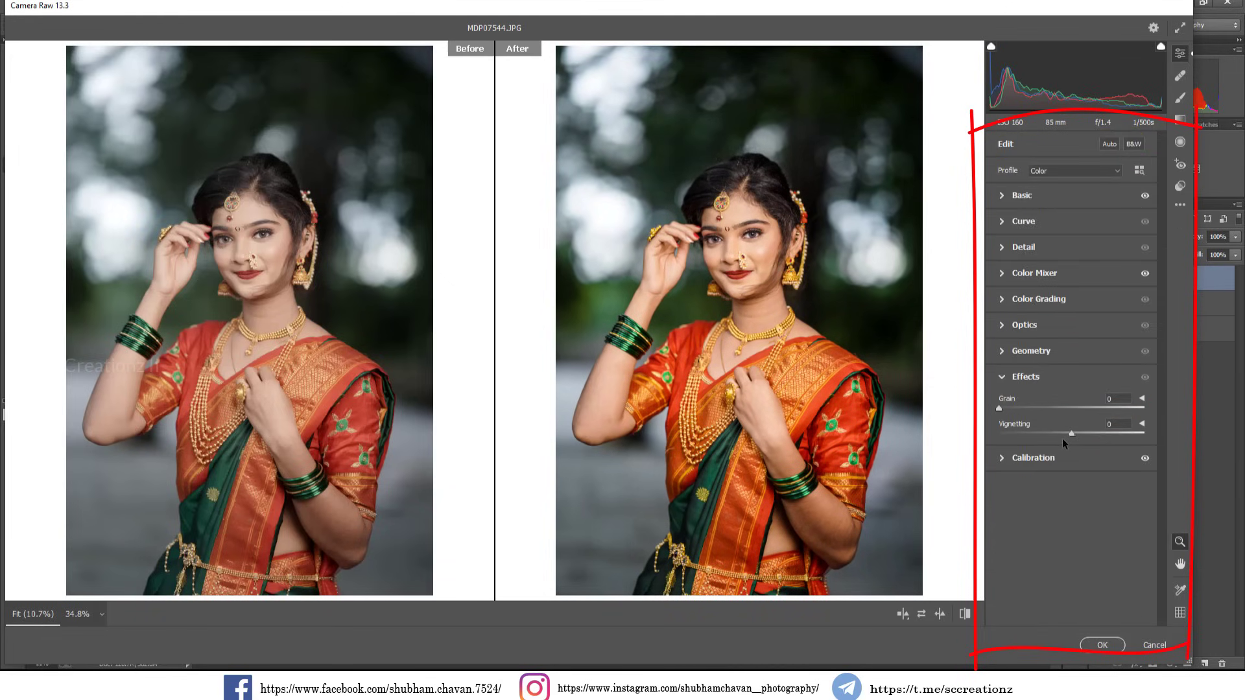
{"action": "left_click_drag", "start_coordinate": [1071, 435], "coordinate": [1062, 437]}
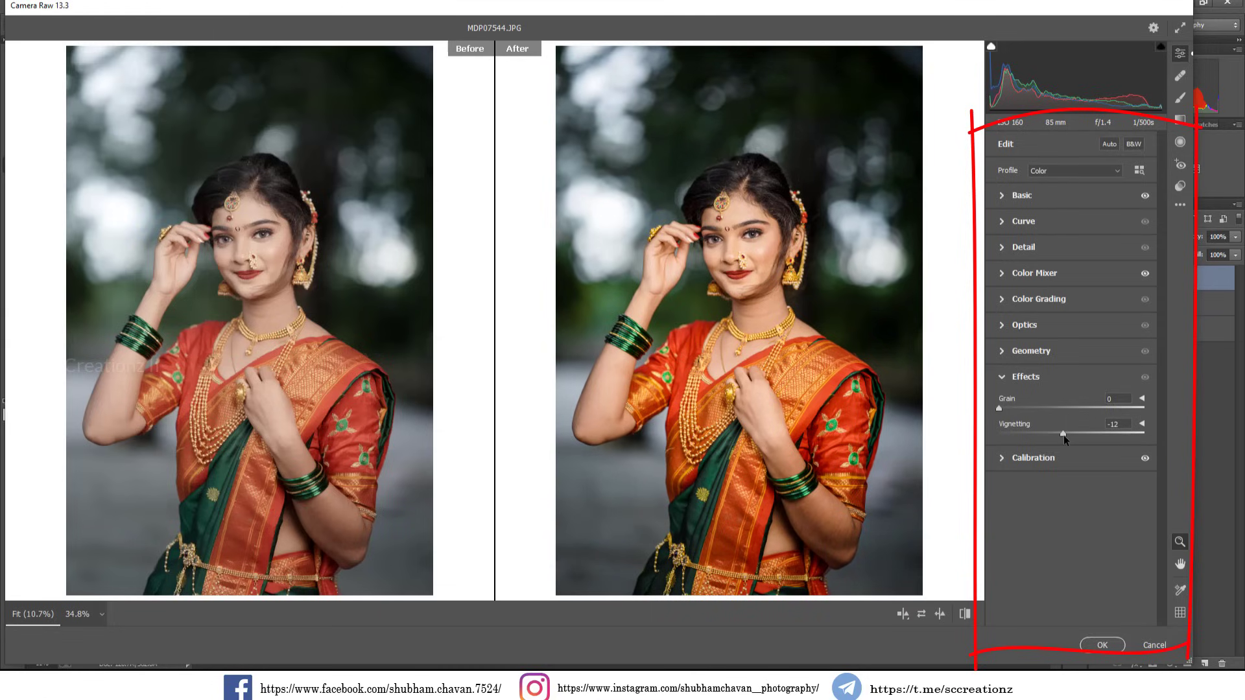
Draw a radial filter ellipse around the woman from above her head to the photo's lower edge, widened past both arms.
{"action": "left_click", "coordinate": [1181, 142]}
{"action": "left_click_drag", "start_coordinate": [661, 191], "coordinate": [770, 342]}
{"action": "left_click_drag", "start_coordinate": [730, 300], "coordinate": [735, 486]}
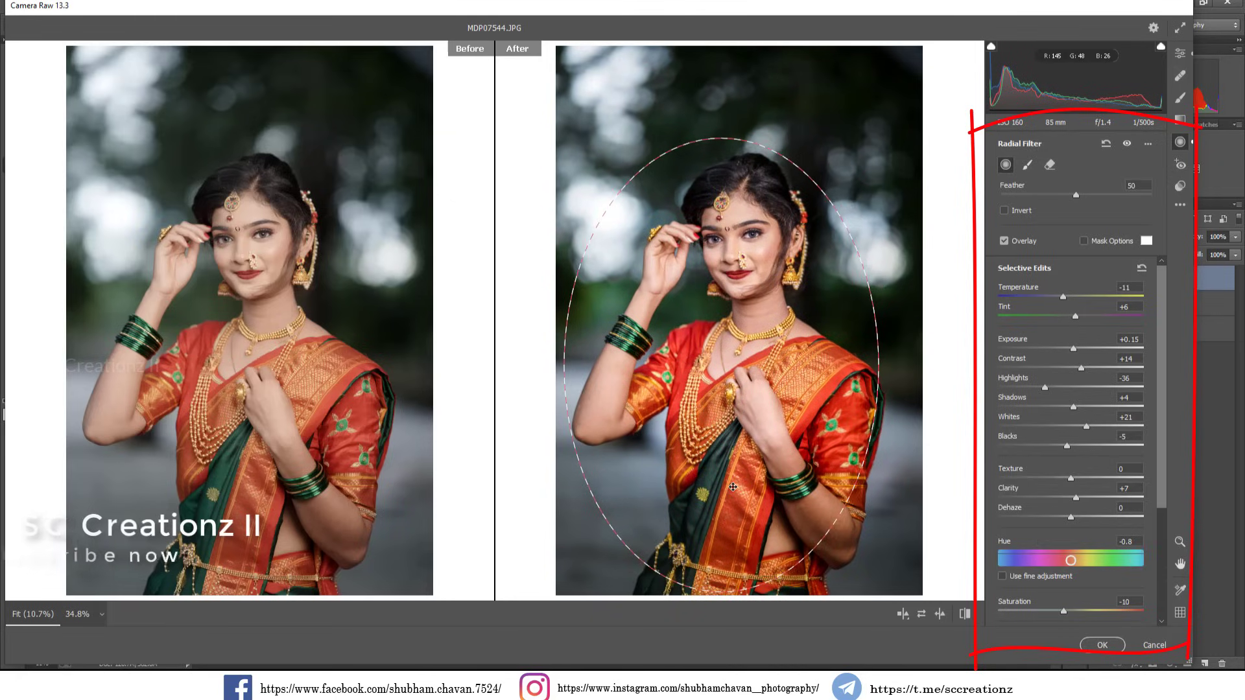
{"action": "left_click_drag", "start_coordinate": [846, 386], "coordinate": [869, 366]}
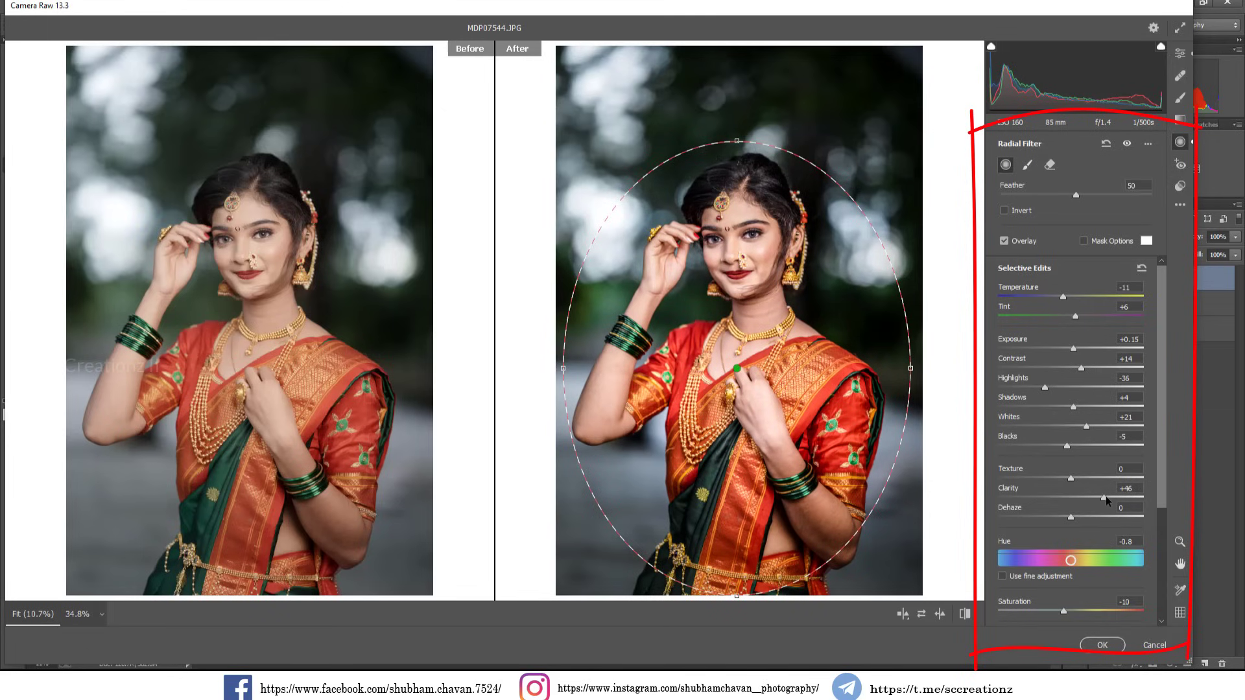
Set the radial filter's Clarity to +18, Whites +15, Blacks -10, Highlights -31 and Contrast +10, and return to the general edits.
{"action": "left_click_drag", "start_coordinate": [1088, 497], "coordinate": [1085, 496]}
{"action": "left_click_drag", "start_coordinate": [1087, 429], "coordinate": [1064, 447]}
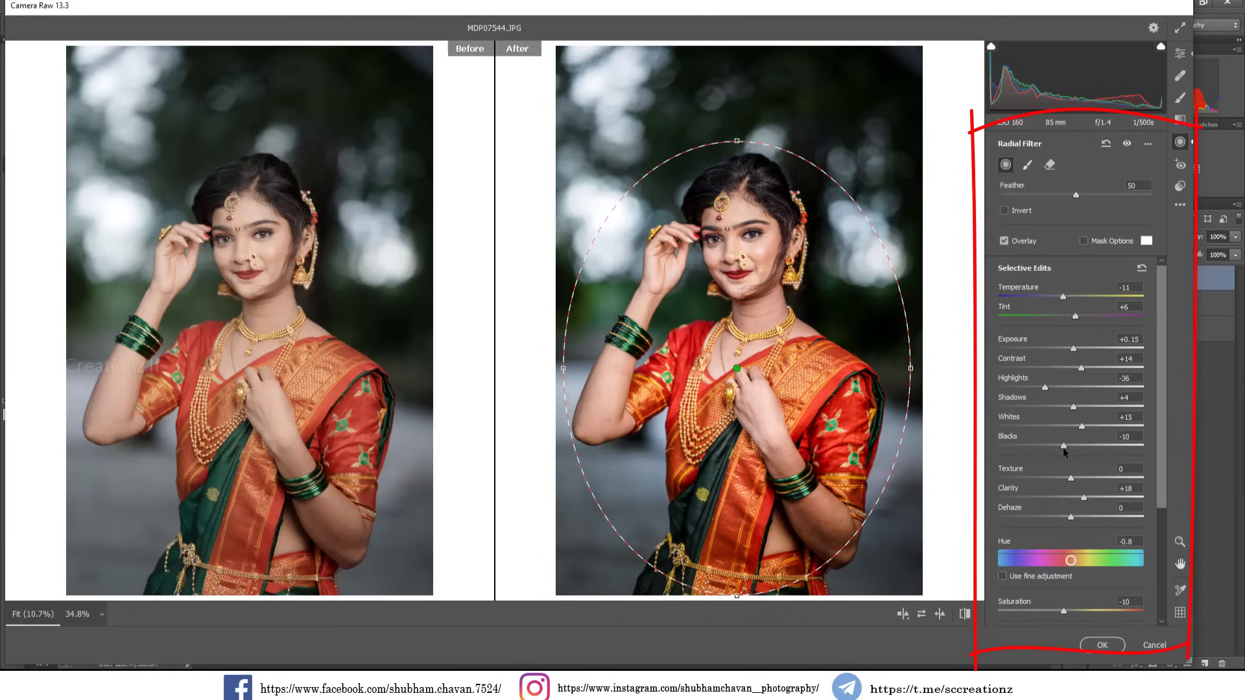
{"action": "left_click_drag", "start_coordinate": [1058, 390], "coordinate": [1060, 392]}
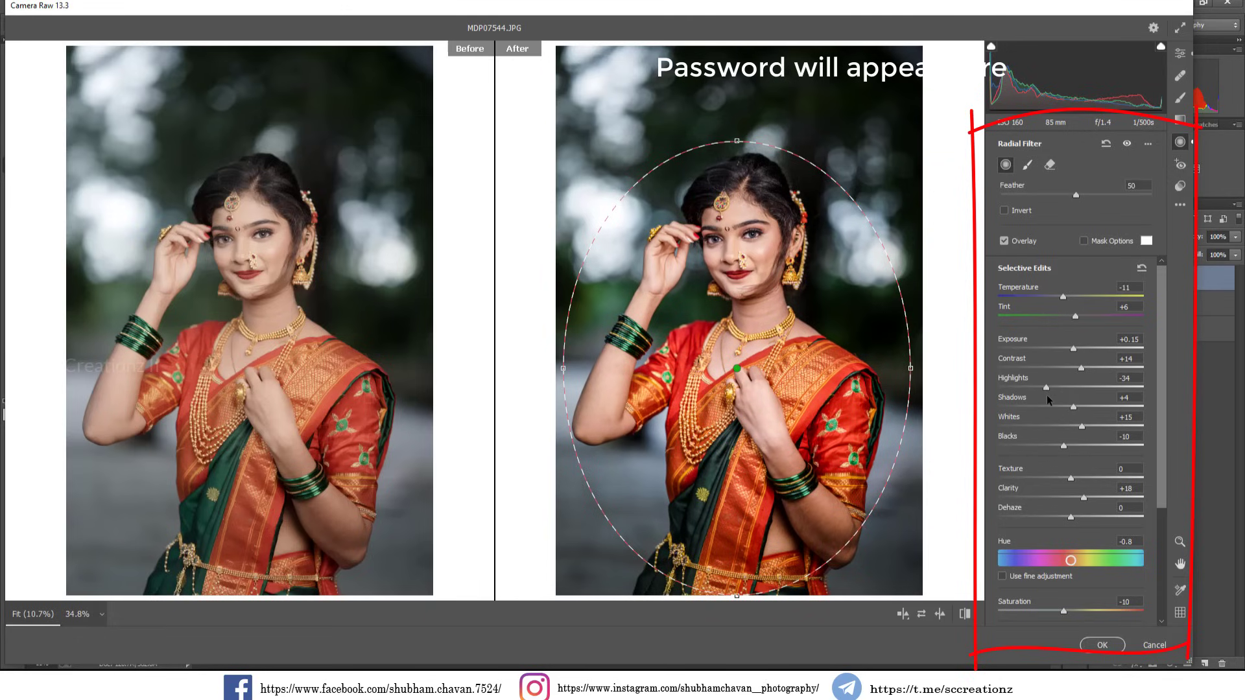
{"action": "left_click", "coordinate": [1049, 395]}
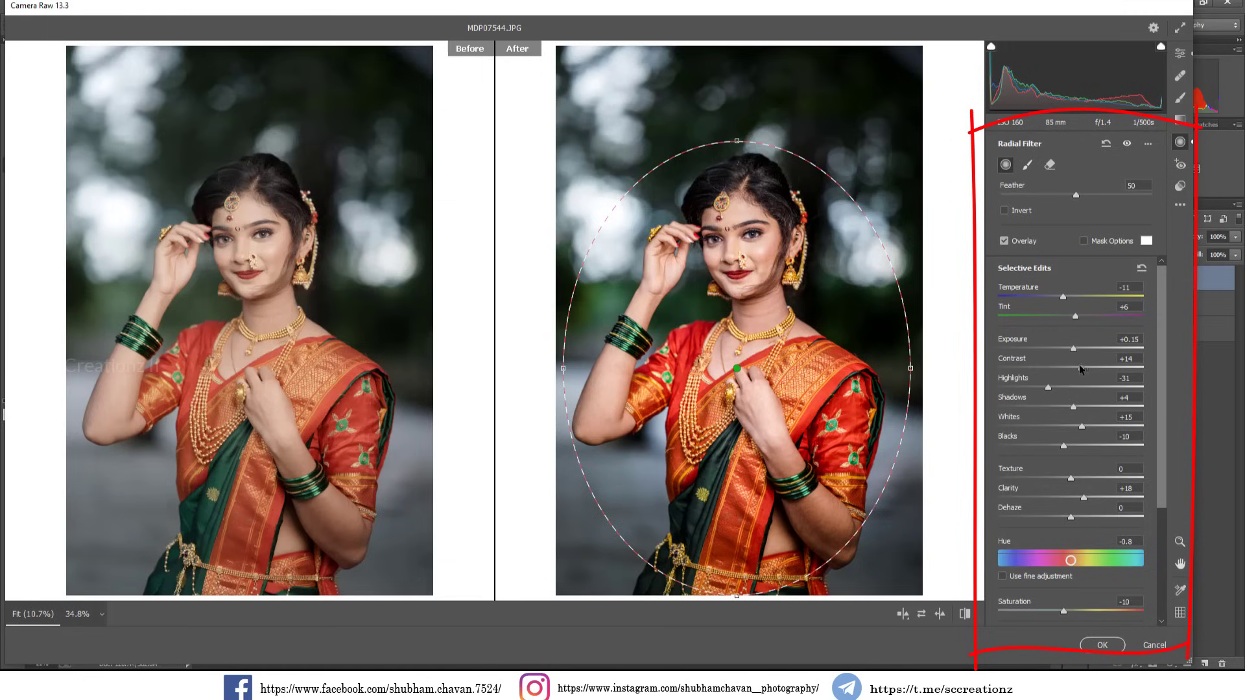
{"action": "mouse_move", "coordinate": [1082, 371]}
{"action": "left_mouse_down"}
{"action": "mouse_move", "coordinate": [1037, 376]}
{"action": "mouse_move", "coordinate": [1065, 378]}
{"action": "left_mouse_up"}
{"action": "left_click", "coordinate": [1181, 55]}
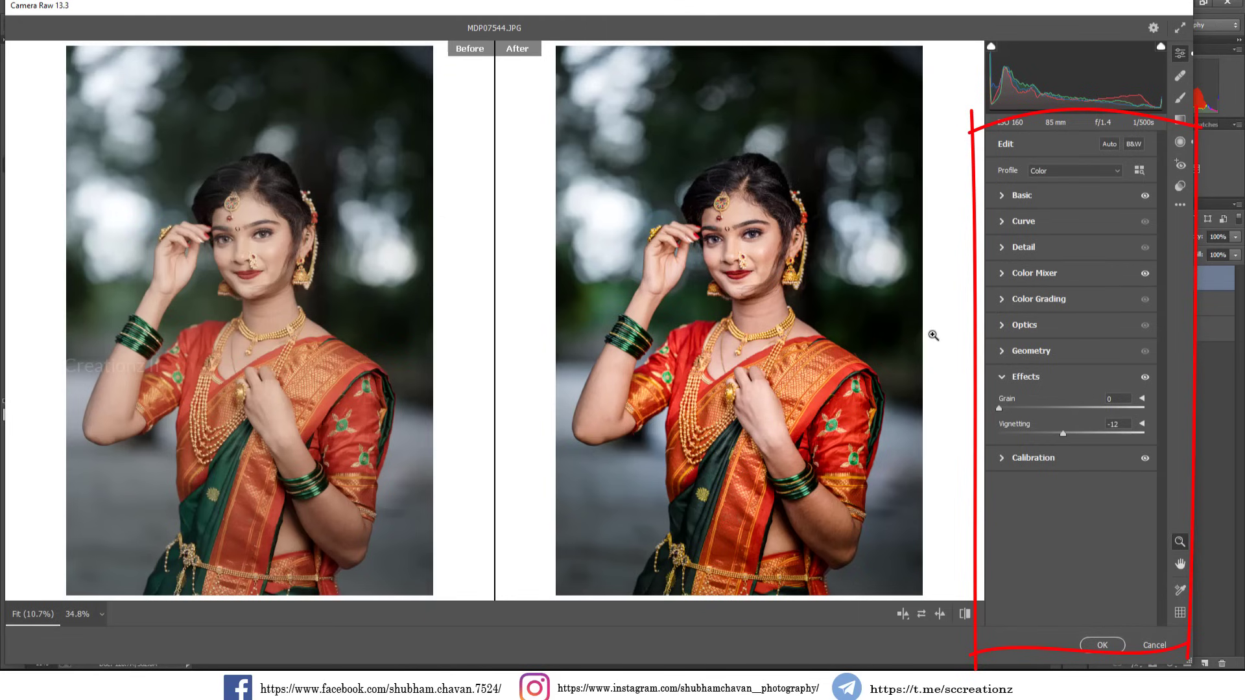
Start an Adjustment Brush mask with a size 13 stroke on the woman's lowered forearm, below the green bangles.
{"action": "scroll", "coordinate": [824, 526], "scroll_direction": "up", "scroll_amount": 3}
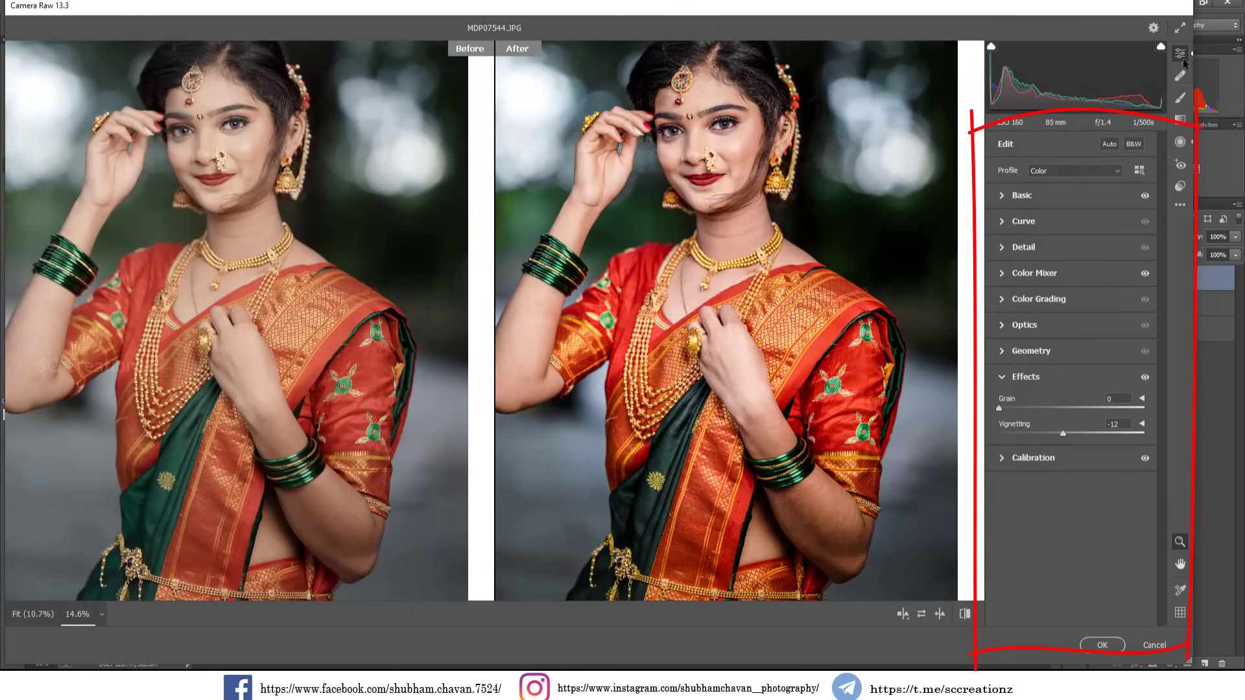
{"action": "left_click", "coordinate": [1180, 76]}
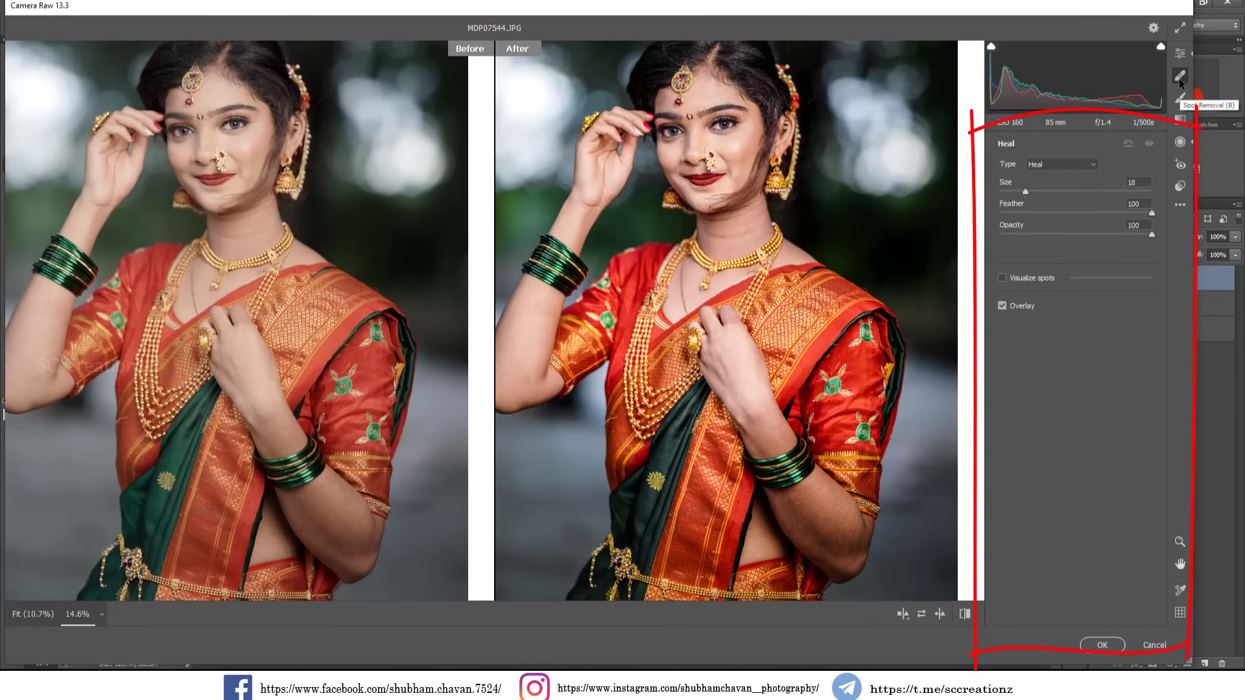
{"action": "left_click", "coordinate": [1180, 98]}
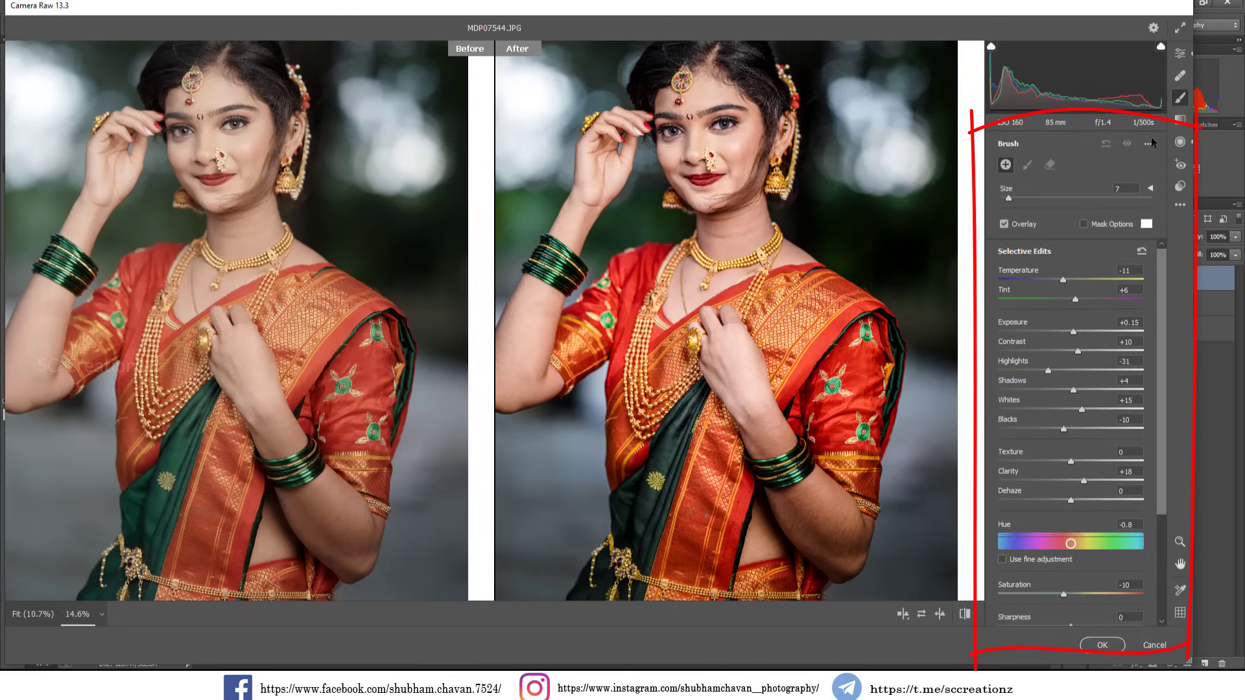
{"action": "mouse_move", "coordinate": [829, 520]}
{"action": "left_mouse_down"}
{"action": "mouse_move", "coordinate": [842, 514]}
{"action": "mouse_move", "coordinate": [827, 516]}
{"action": "mouse_move", "coordinate": [830, 538]}
{"action": "mouse_move", "coordinate": [847, 558]}
{"action": "mouse_move", "coordinate": [817, 518]}
{"action": "mouse_move", "coordinate": [827, 530]}
{"action": "left_mouse_up"}
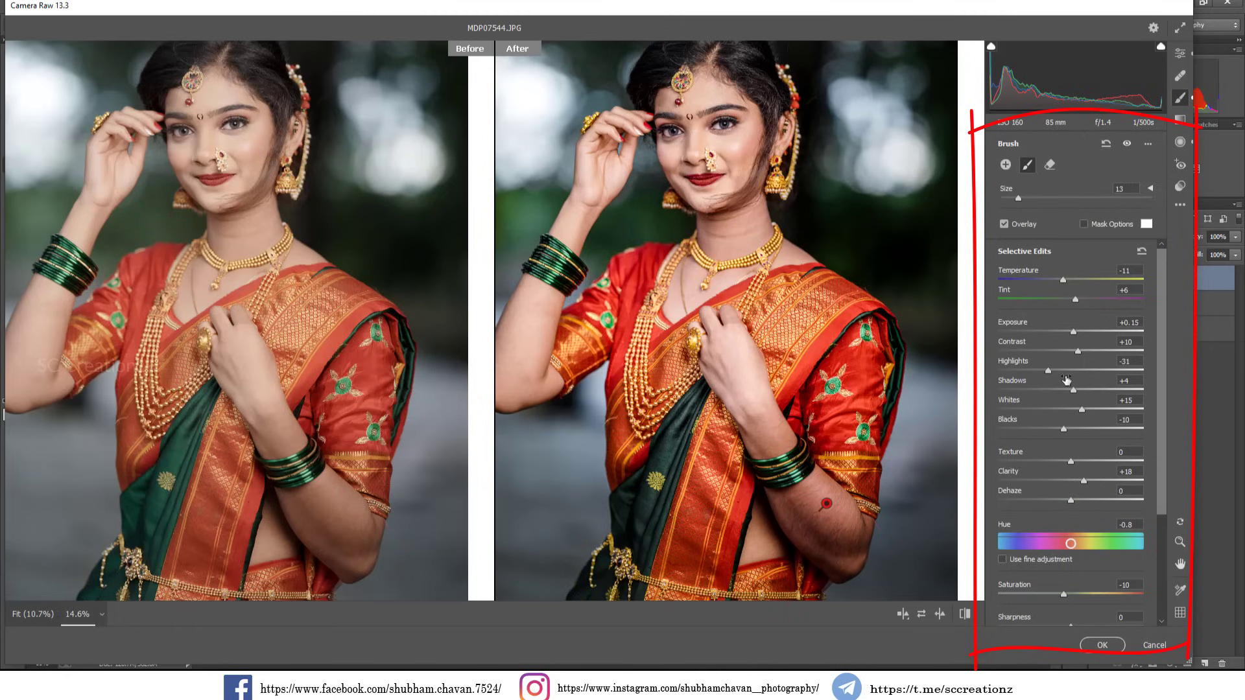
Set the forearm brush adjustment to Highlights +30, Shadows +38, Whites +45, Contrast -25 and Exposure +0.60.
{"action": "mouse_move", "coordinate": [1069, 371]}
{"action": "left_mouse_down"}
{"action": "mouse_move", "coordinate": [1091, 371]}
{"action": "mouse_move", "coordinate": [1098, 390]}
{"action": "left_mouse_up"}
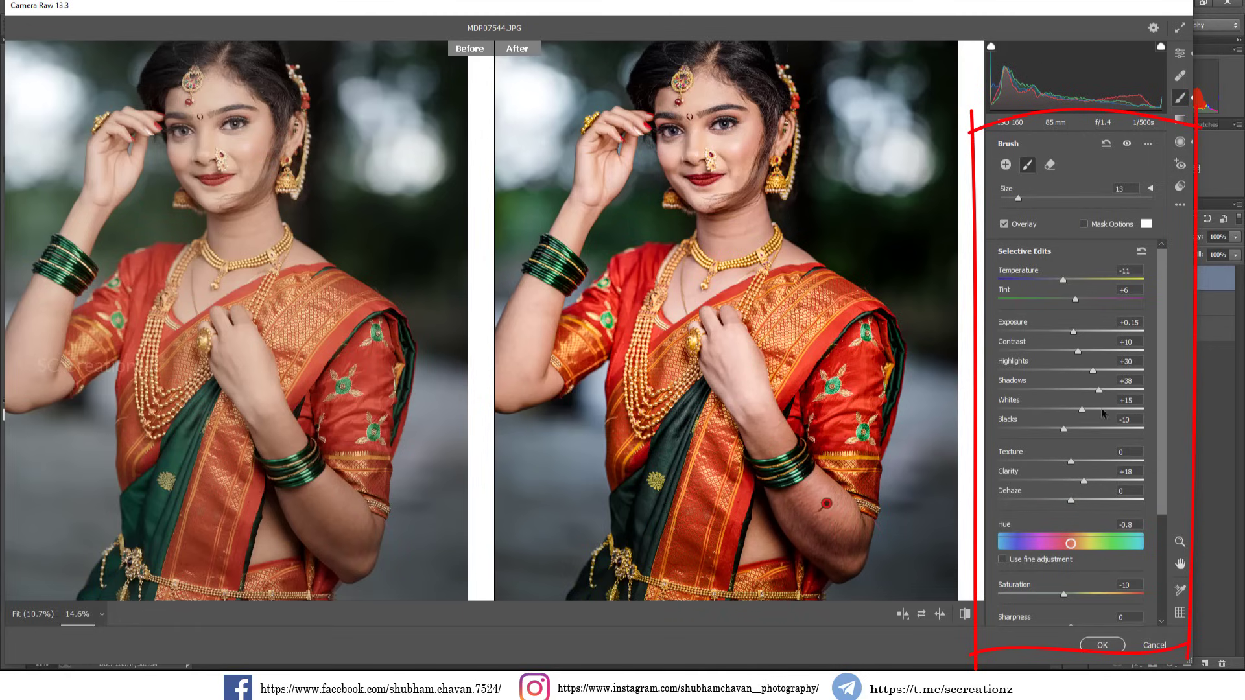
{"action": "left_click", "coordinate": [1103, 408]}
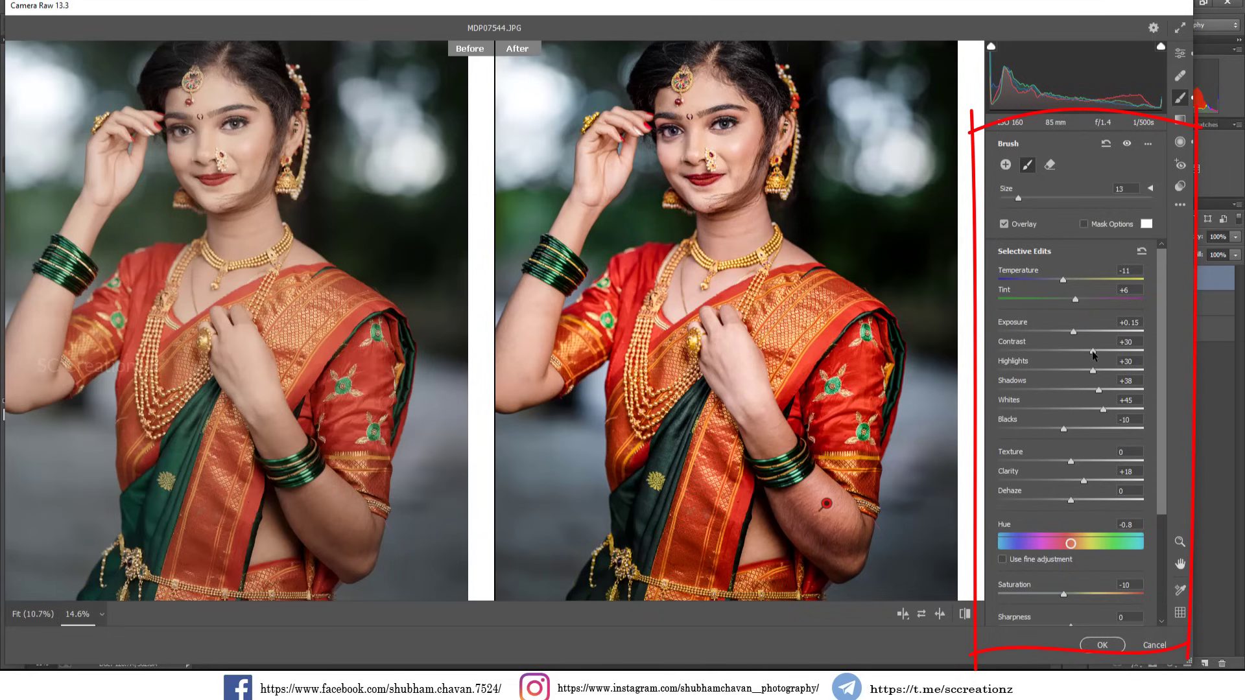
{"action": "left_click_drag", "start_coordinate": [1047, 355], "coordinate": [1082, 333]}
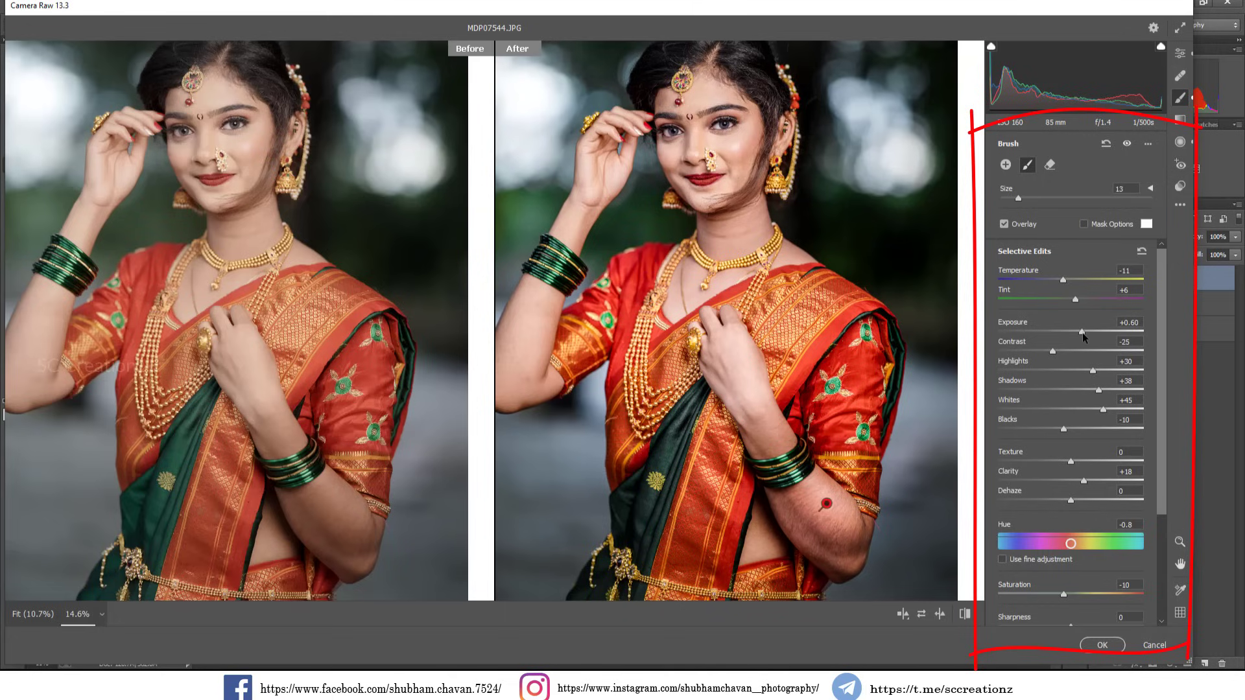
Reduce the brush size to 6 and extend the adjustment mask over the elbow area of the lowered arm.
{"action": "key", "text": "bracketleft"}
{"action": "key", "text": "bracketleft"}
{"action": "key", "text": "bracketleft"}
{"action": "key", "text": "bracketleft"}
{"action": "key", "text": "bracketleft"}
{"action": "key", "text": "bracketleft"}
{"action": "key", "text": "bracketleft"}
{"action": "mouse_move", "coordinate": [867, 550]}
{"action": "left_mouse_down"}
{"action": "mouse_move", "coordinate": [844, 536]}
{"action": "mouse_move", "coordinate": [837, 564]}
{"action": "mouse_move", "coordinate": [806, 538]}
{"action": "mouse_move", "coordinate": [816, 568]}
{"action": "left_mouse_up"}
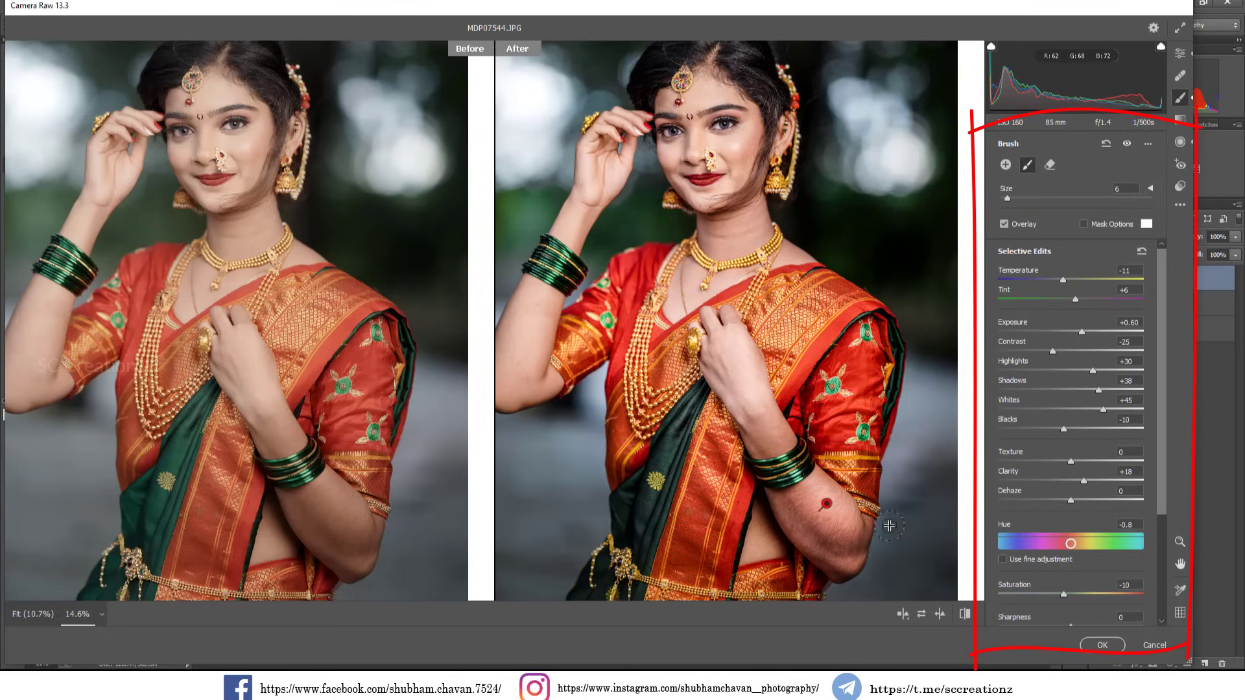
Set the forearm brush adjustment's Clarity to -22 and Saturation to +3, and apply the Camera Raw Filter.
{"action": "scroll", "coordinate": [810, 364], "scroll_direction": "down", "scroll_amount": 1}
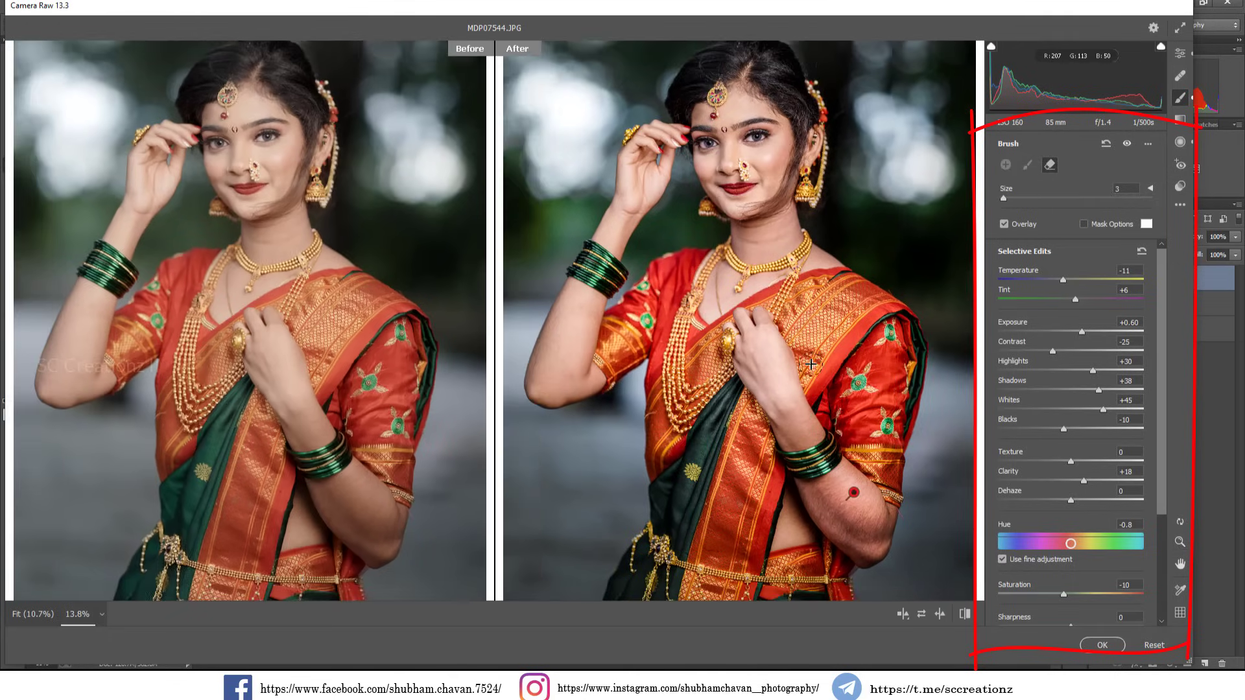
{"action": "scroll", "coordinate": [786, 369], "scroll_direction": "down", "scroll_amount": 3}
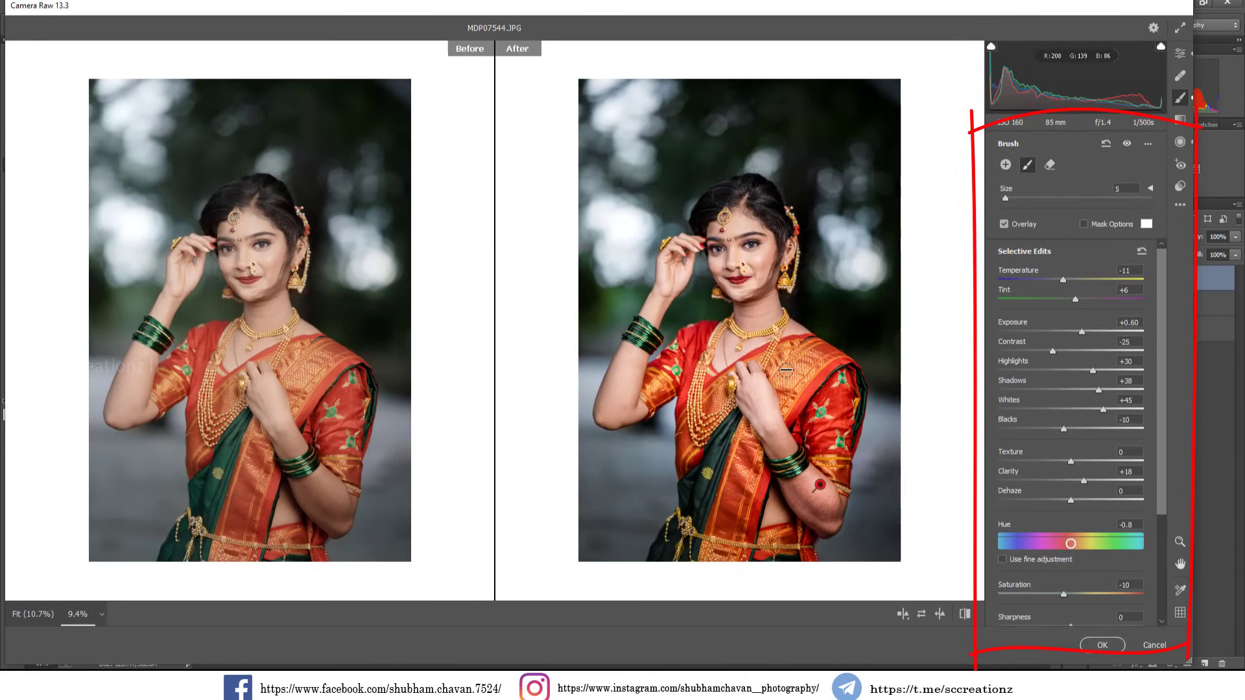
{"action": "left_click_drag", "start_coordinate": [1084, 480], "coordinate": [1068, 483]}
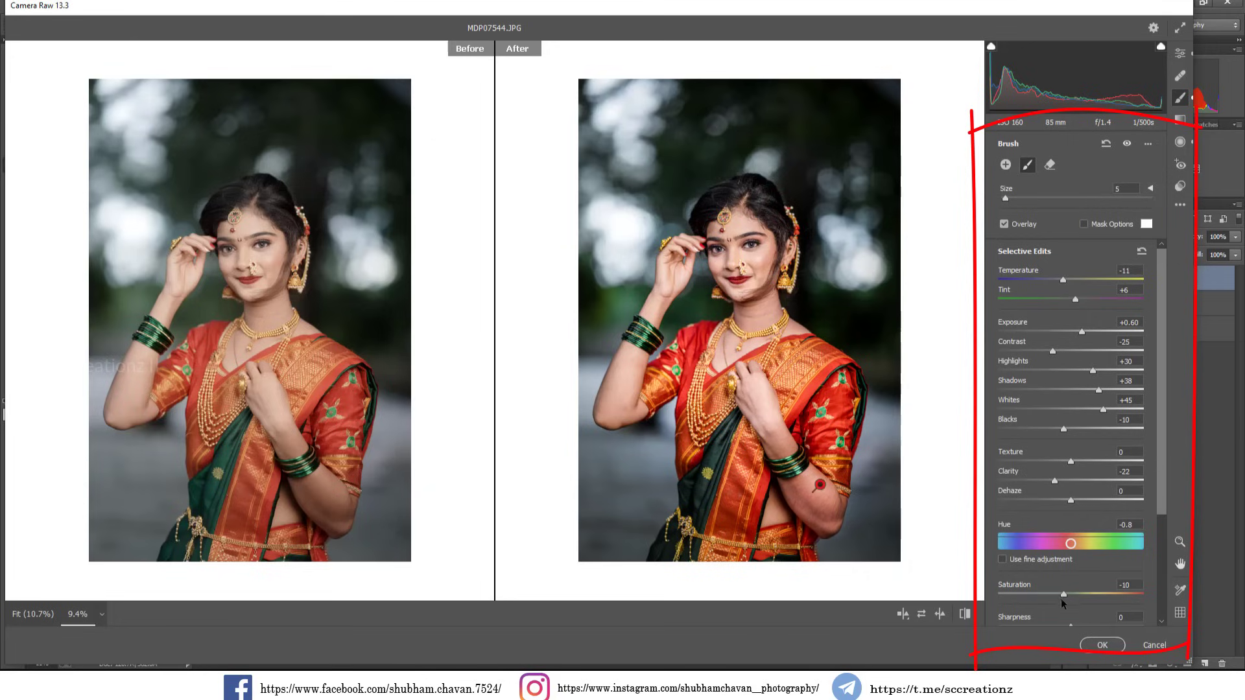
{"action": "left_click_drag", "start_coordinate": [1067, 592], "coordinate": [1073, 596]}
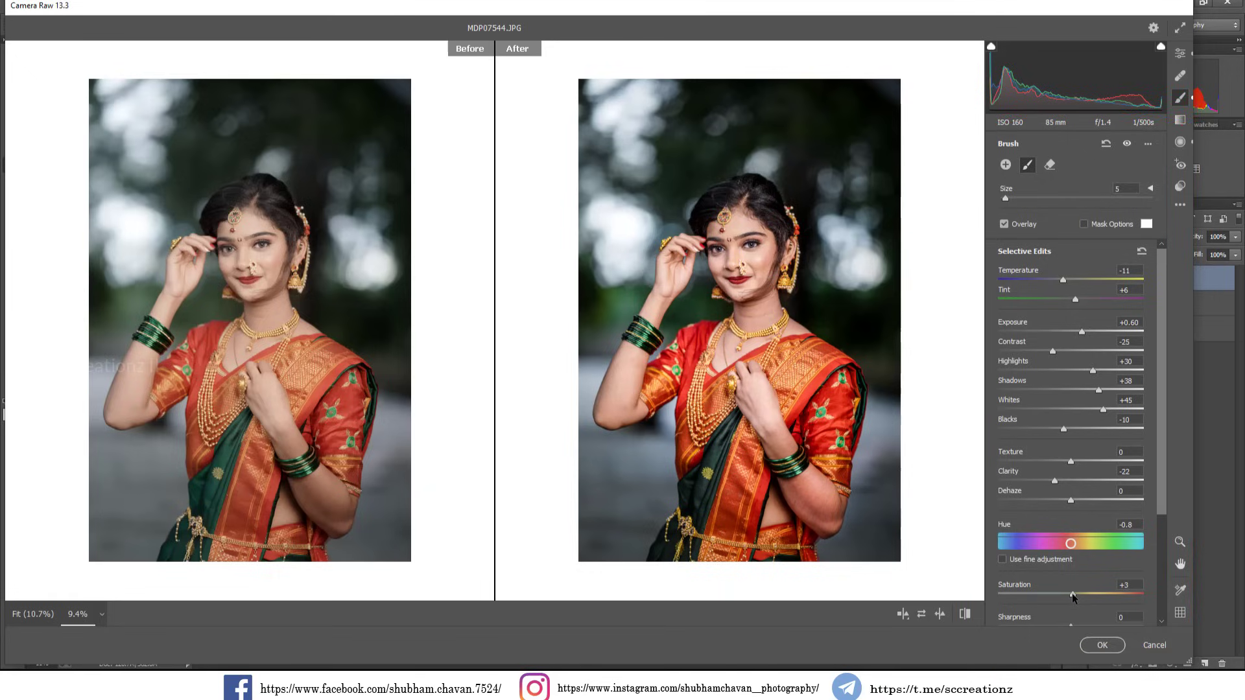
{"action": "left_click", "coordinate": [1101, 645]}
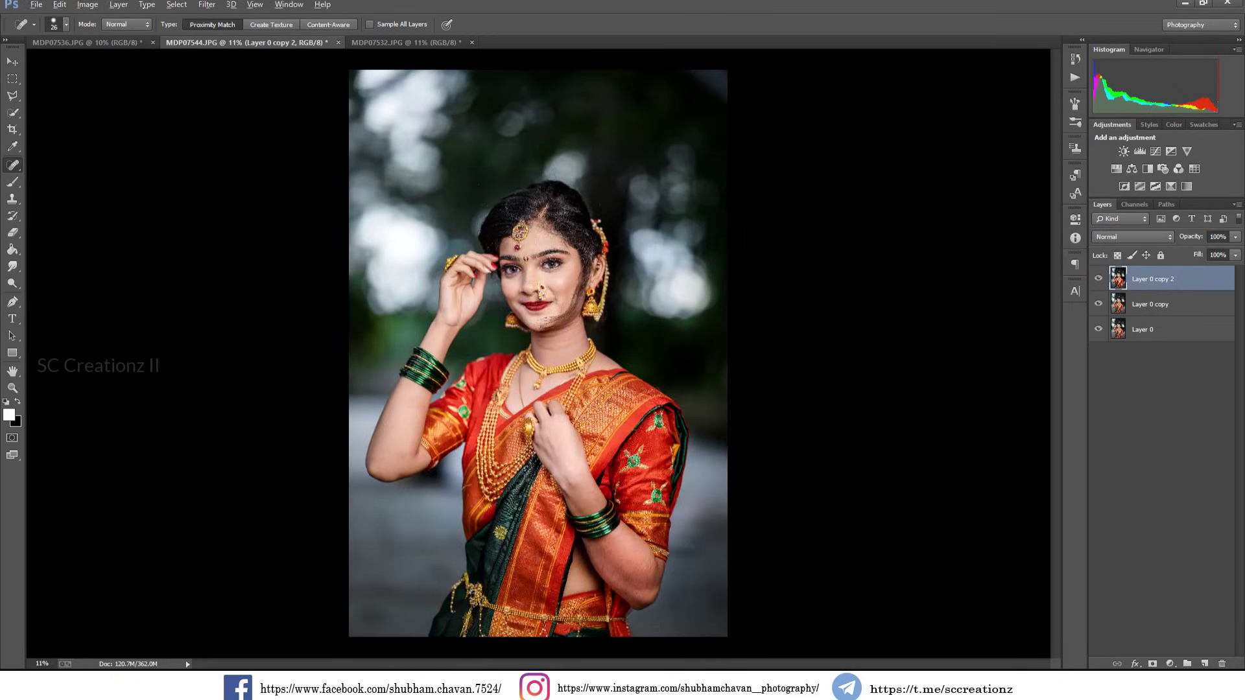
Compare the portrait with and without the graded layer Layer 0 copy 2, both on the face and at full view.
{"action": "scroll", "coordinate": [538, 260], "scroll_direction": "up", "scroll_amount": 6}
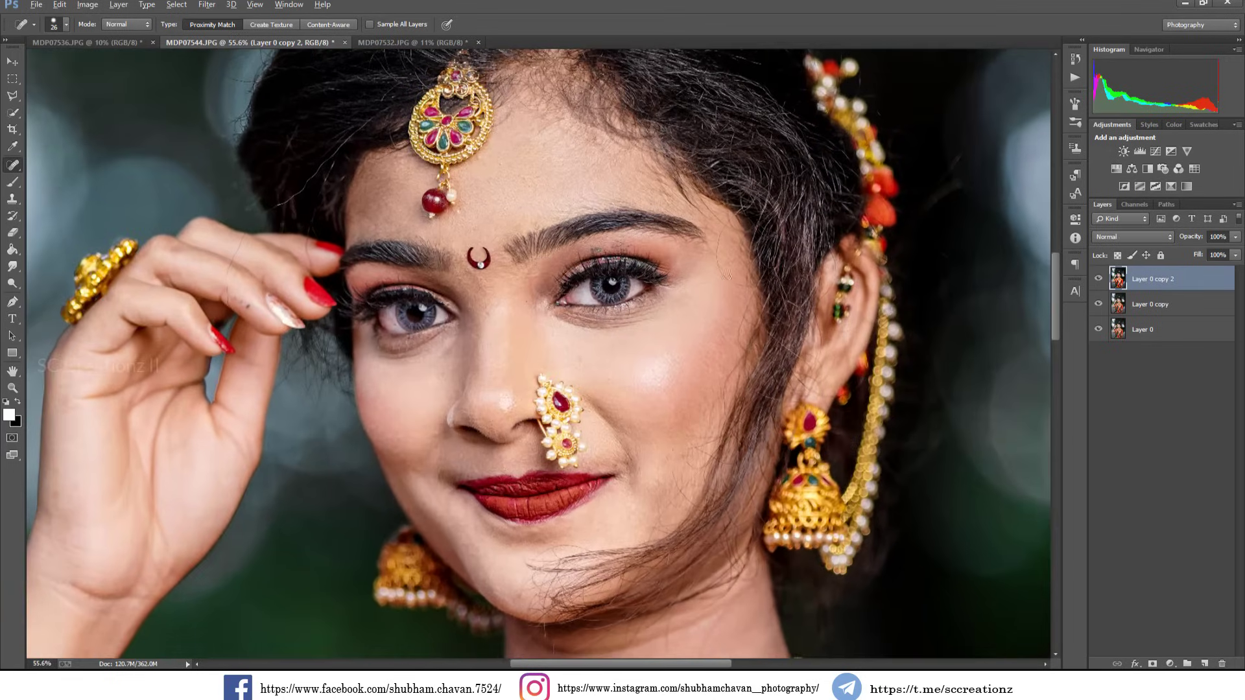
{"action": "left_click", "coordinate": [1099, 280]}
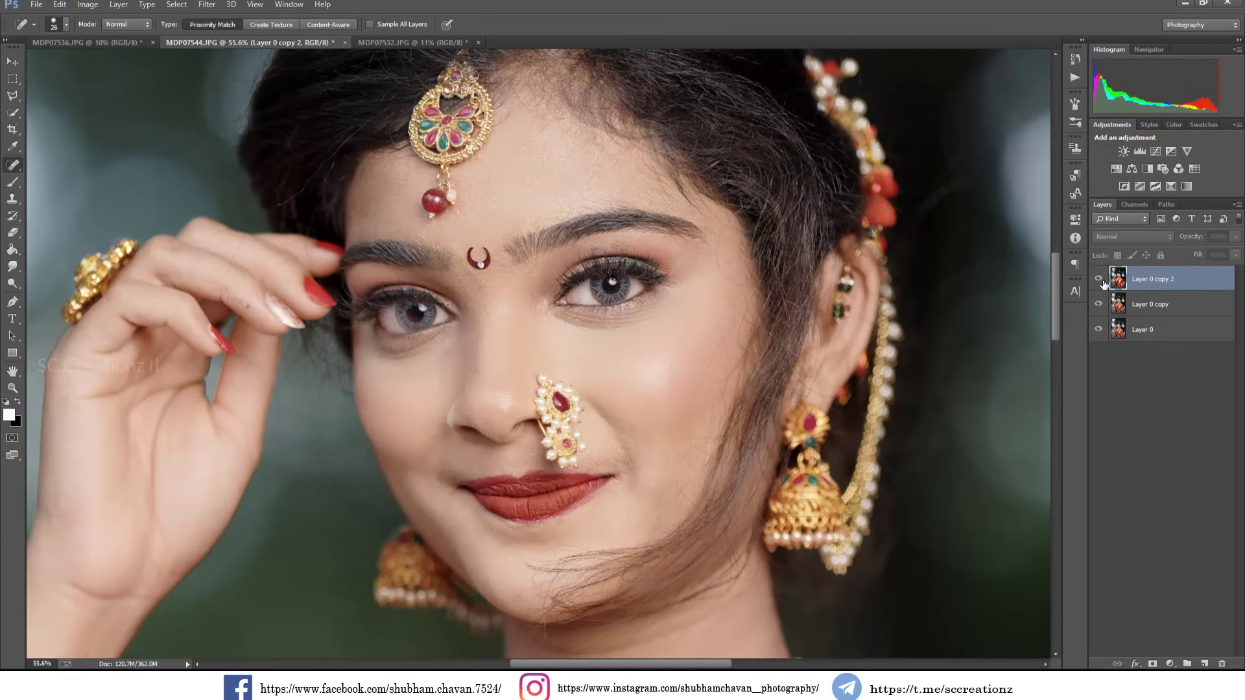
{"action": "left_click", "coordinate": [1100, 281]}
{"action": "scroll", "coordinate": [818, 280], "scroll_direction": "down", "scroll_amount": 5}
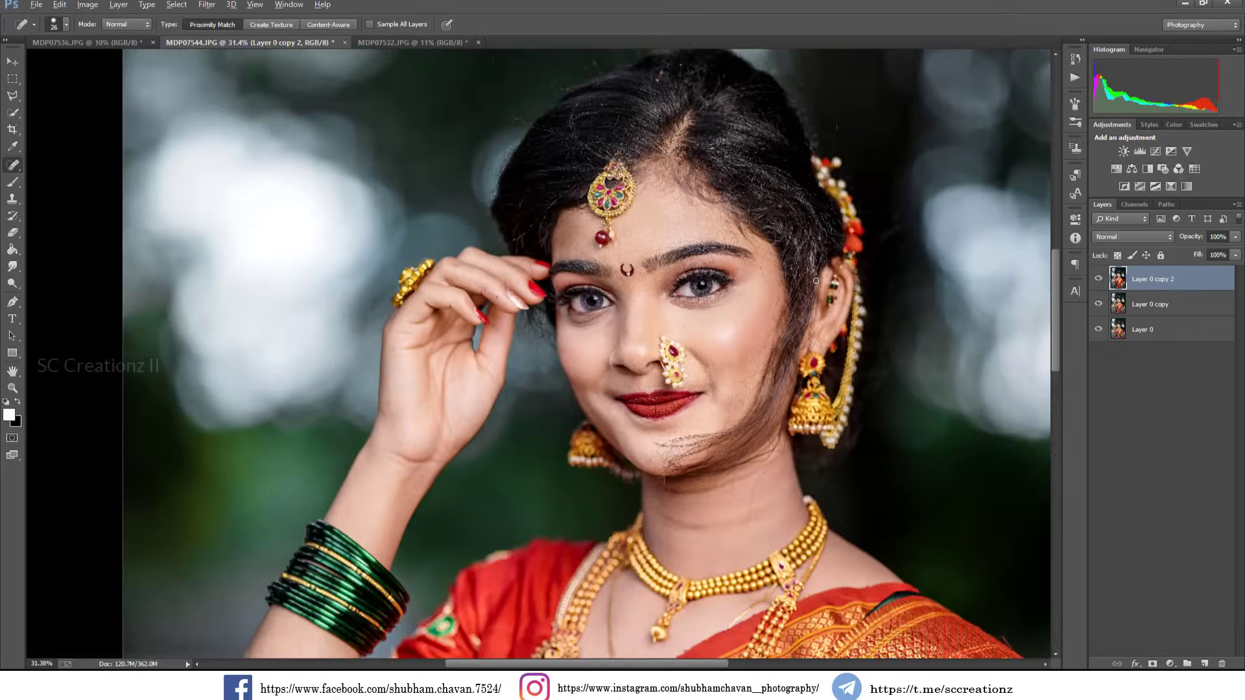
{"action": "scroll", "coordinate": [815, 280], "scroll_direction": "down", "scroll_amount": 2}
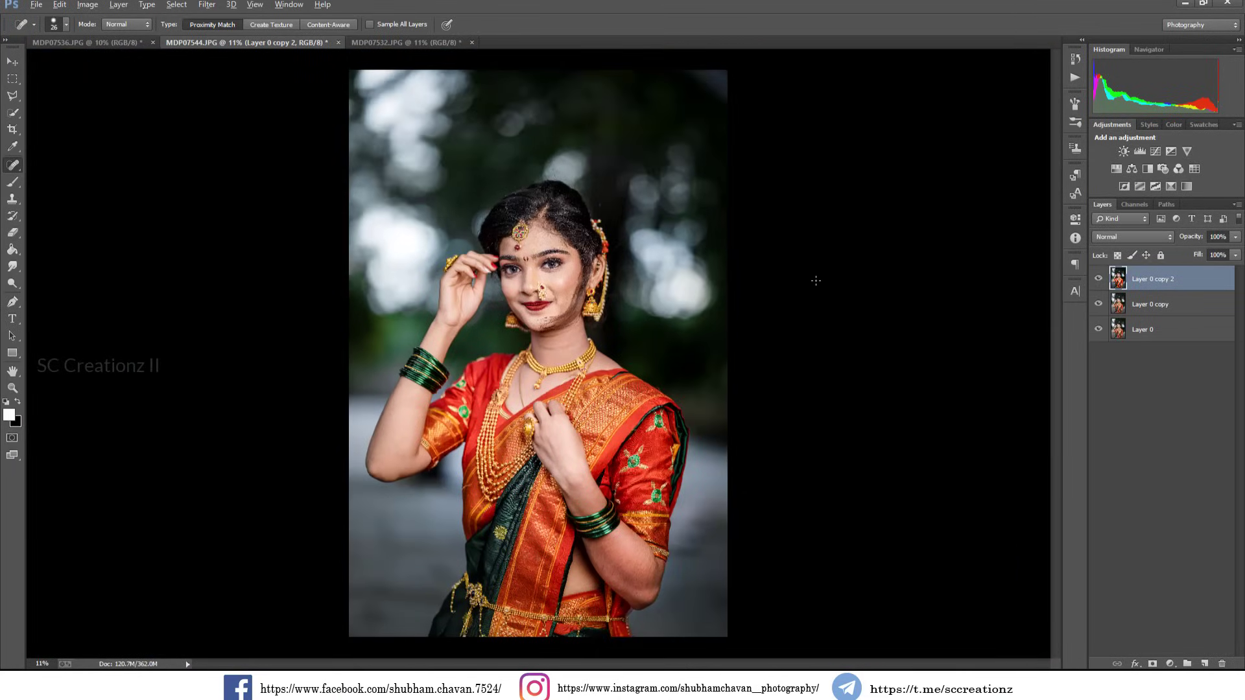
{"action": "left_click", "coordinate": [1100, 281]}
{"action": "left_click", "coordinate": [1099, 280]}
Activate the Eraser tool for the graded layer and set its opacity to 50%.
{"action": "scroll", "coordinate": [610, 628], "scroll_direction": "up", "scroll_amount": 3}
{"action": "left_click", "coordinate": [15, 185]}
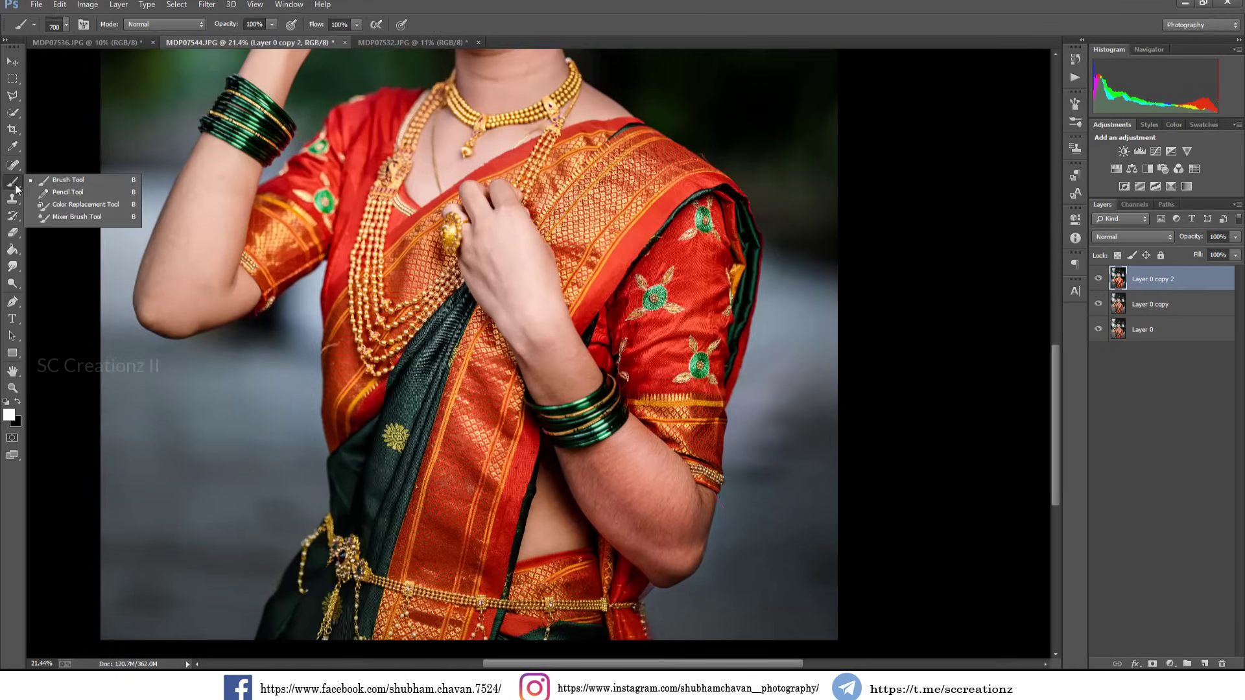
{"action": "left_click", "coordinate": [19, 234]}
{"action": "left_click", "coordinate": [189, 26]}
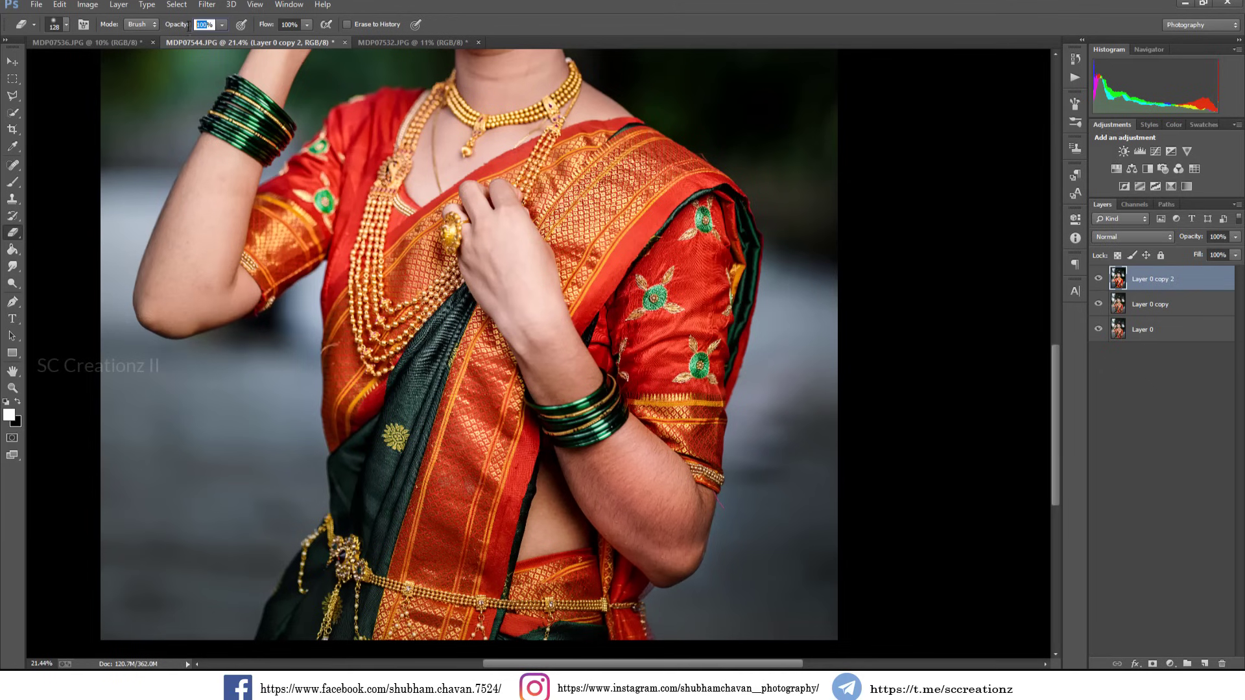
{"action": "type", "text": "50"}
Give the Eraser a soft round tip of 1053 px with 0% hardness, and lower its opacity to 27%.
{"action": "right_click", "coordinate": [701, 533]}
{"action": "right_click", "coordinate": [724, 539]}
{"action": "left_click", "coordinate": [833, 447]}
{"action": "left_click", "coordinate": [833, 447]}
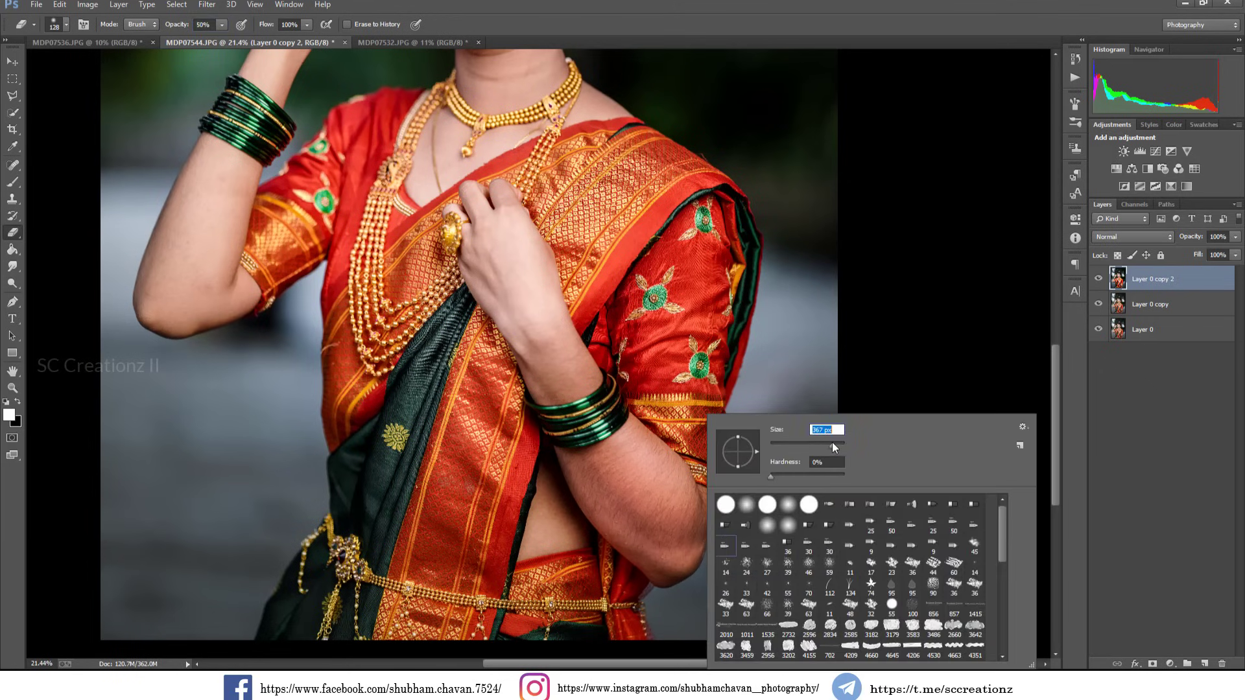
{"action": "left_click", "coordinate": [746, 505]}
{"action": "type", "text": "1053"}
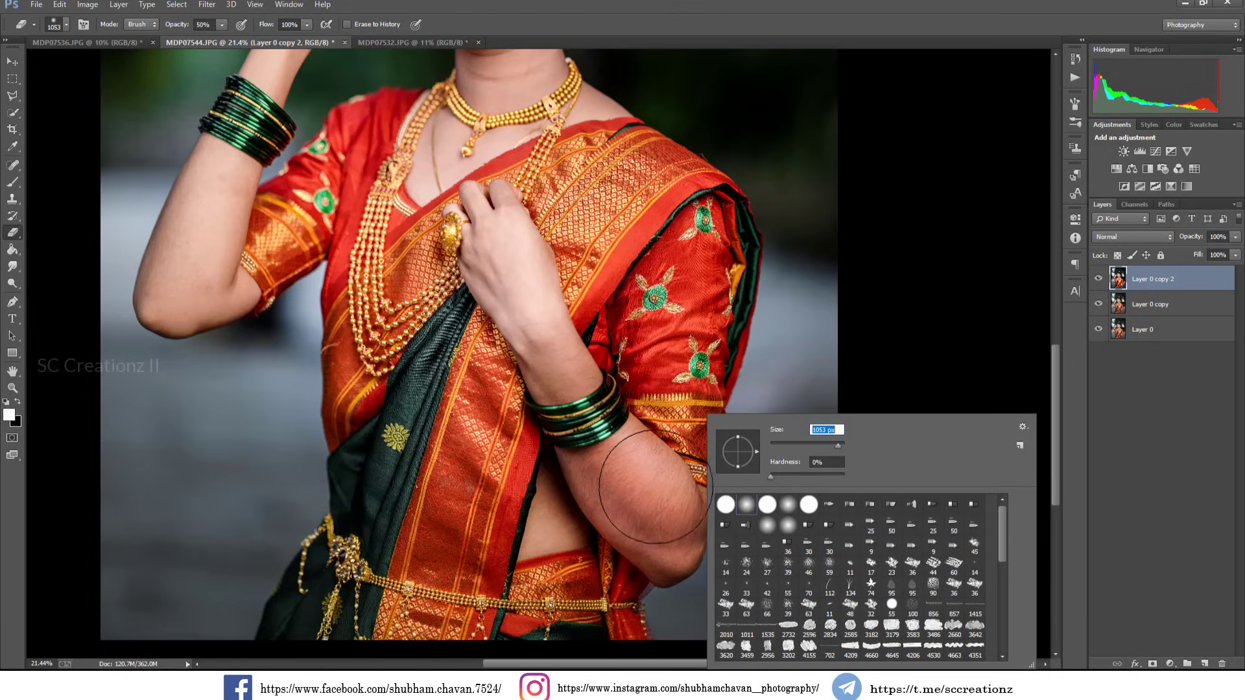
{"action": "key", "text": "Return"}
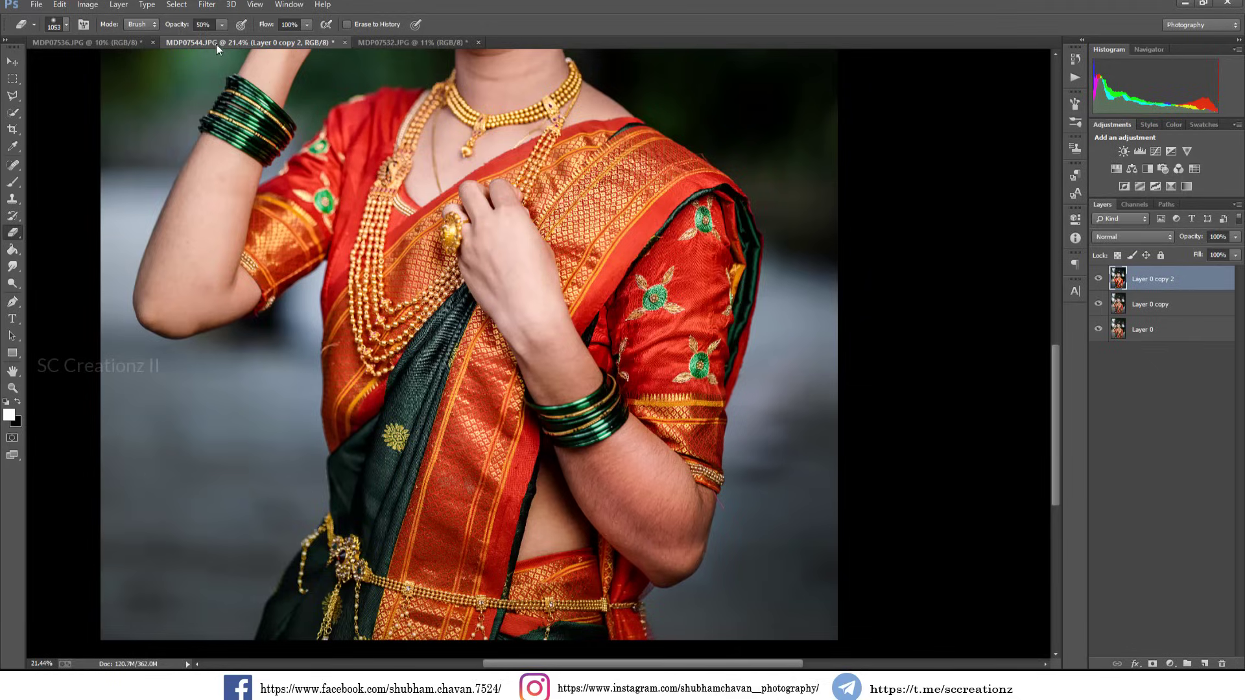
{"action": "left_click_drag", "start_coordinate": [185, 29], "coordinate": [170, 30]}
{"action": "scroll", "coordinate": [836, 569], "scroll_direction": "down", "scroll_amount": 5}
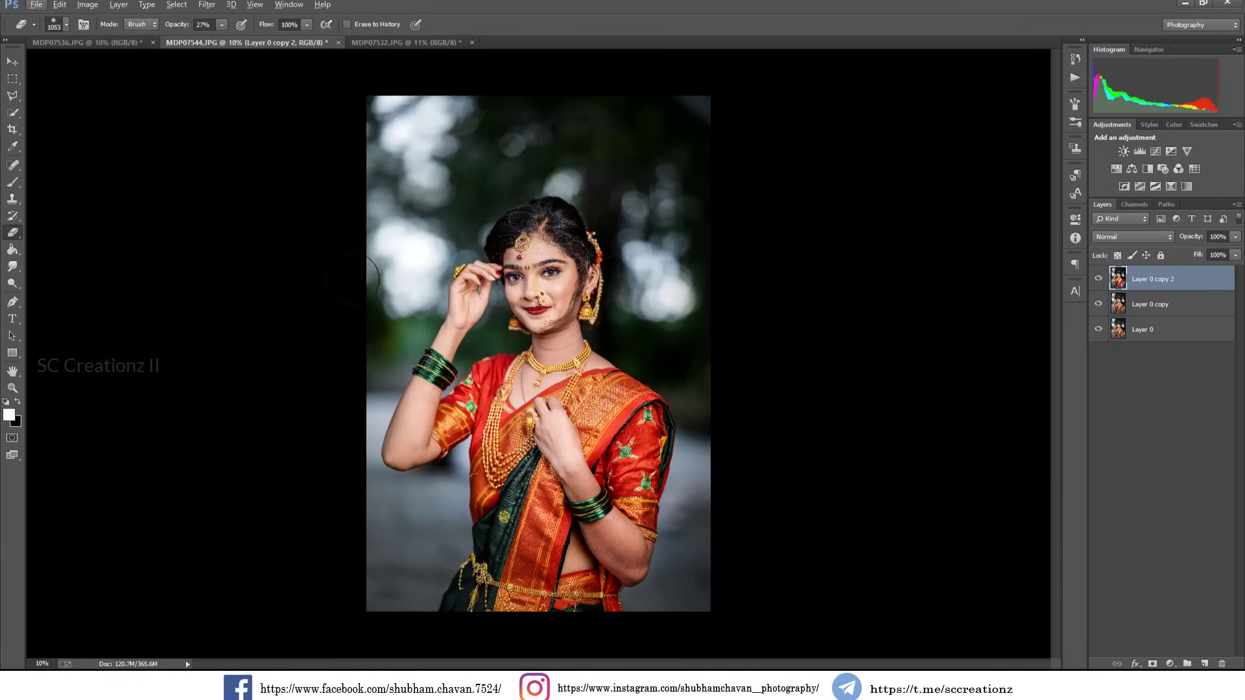
Switch to the Move tool and check the full portrait with Layer 0 copy 2 hidden and shown again.
{"action": "left_click", "coordinate": [10, 64]}
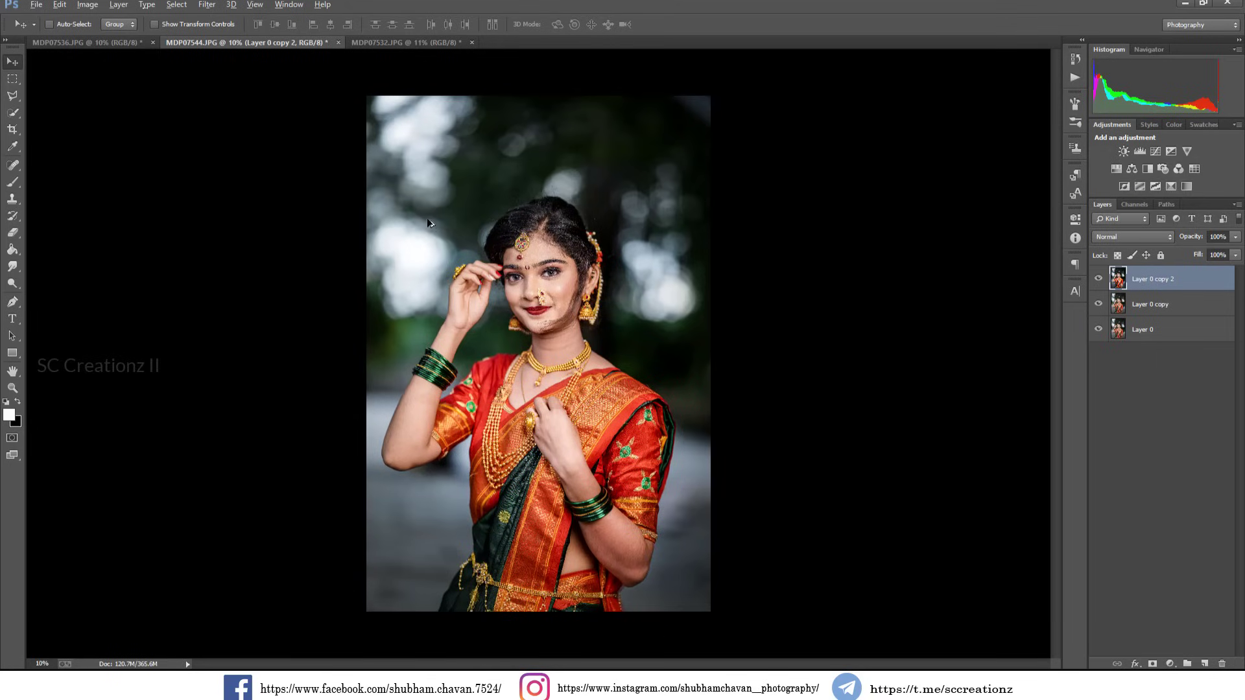
{"action": "left_click", "coordinate": [1096, 278]}
{"action": "left_click", "coordinate": [1097, 279]}
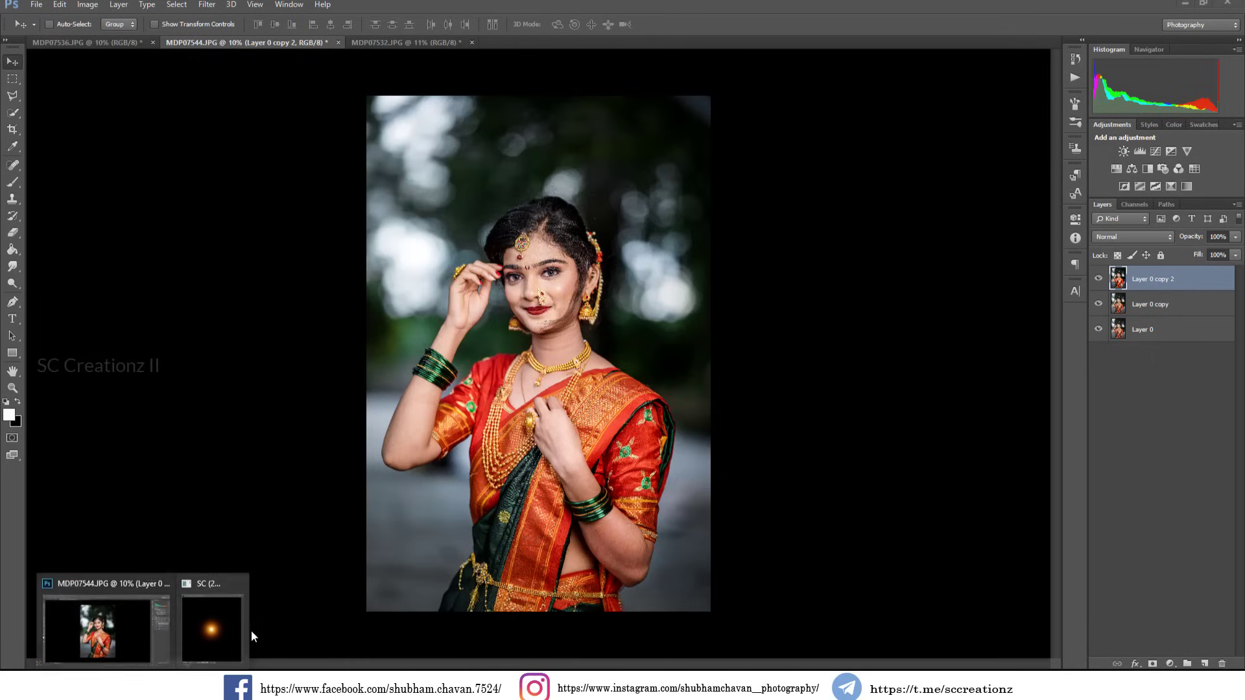
Bring the orange light flare from the SC (26).jpg image into the portrait and place it enlarged over the photo's upper-left corner.
{"action": "left_click", "coordinate": [210, 623]}
{"action": "left_click_drag", "start_coordinate": [420, 346], "coordinate": [421, 340]}
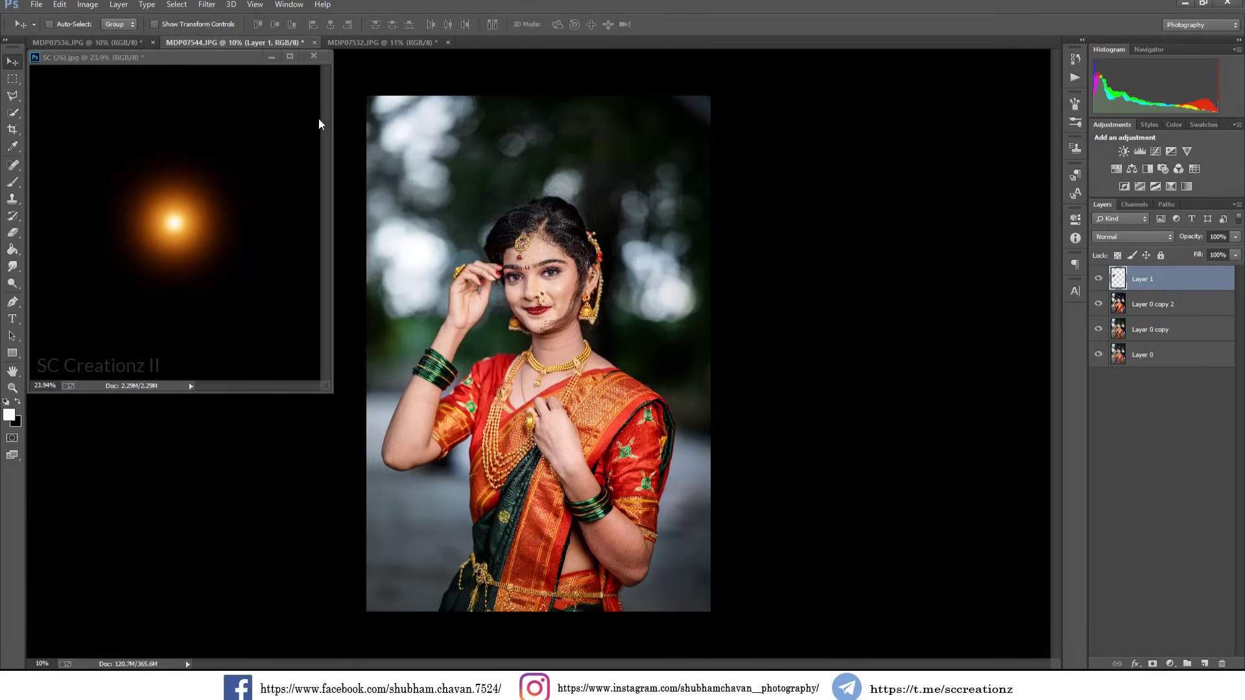
{"action": "left_click", "coordinate": [272, 56]}
{"action": "left_click_drag", "start_coordinate": [440, 285], "coordinate": [560, 266]}
{"action": "key", "text": "ctrl+t"}
{"action": "key", "text": "Return"}
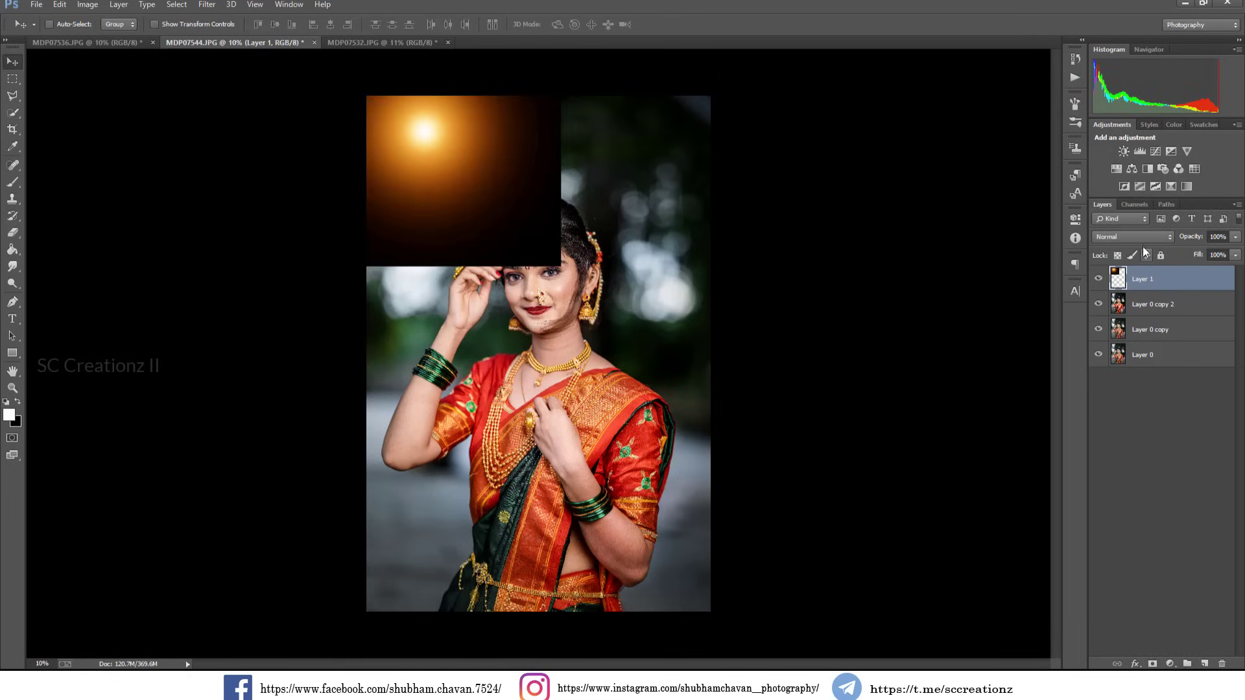
Set the light flare layer's blend mode to Screen and its opacity to 50%.
{"action": "left_click", "coordinate": [1129, 237]}
{"action": "left_click", "coordinate": [1129, 356]}
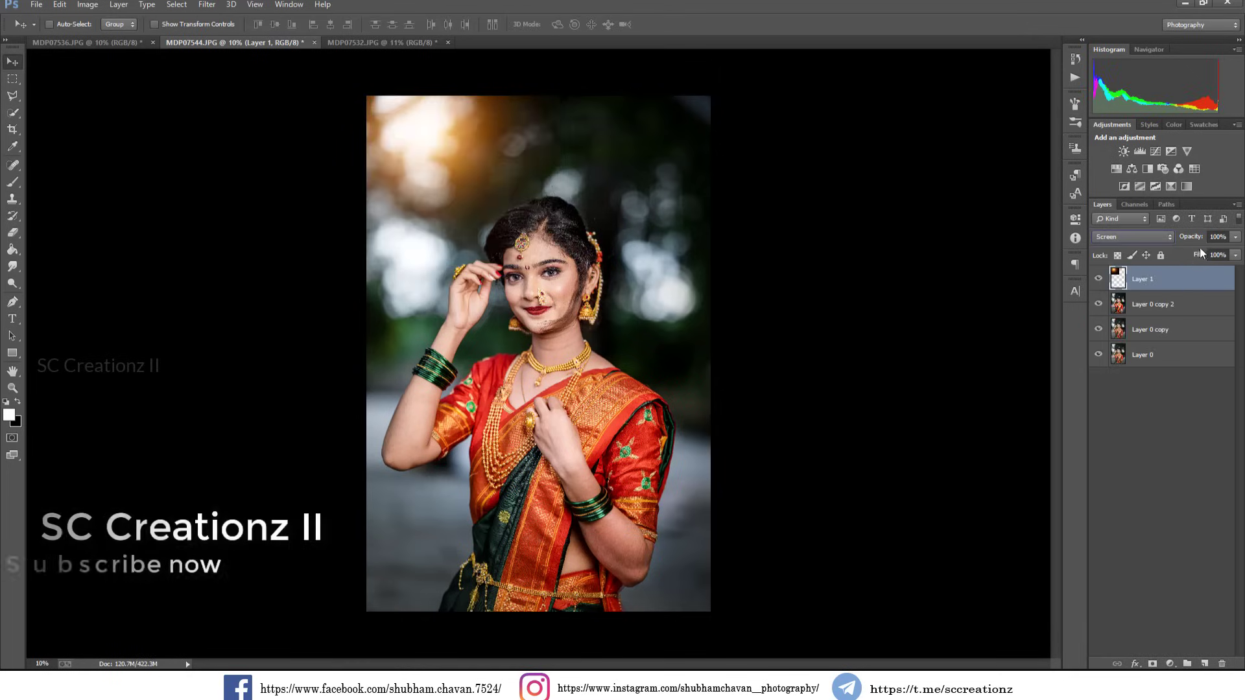
{"action": "left_click_drag", "start_coordinate": [1192, 238], "coordinate": [1161, 243]}
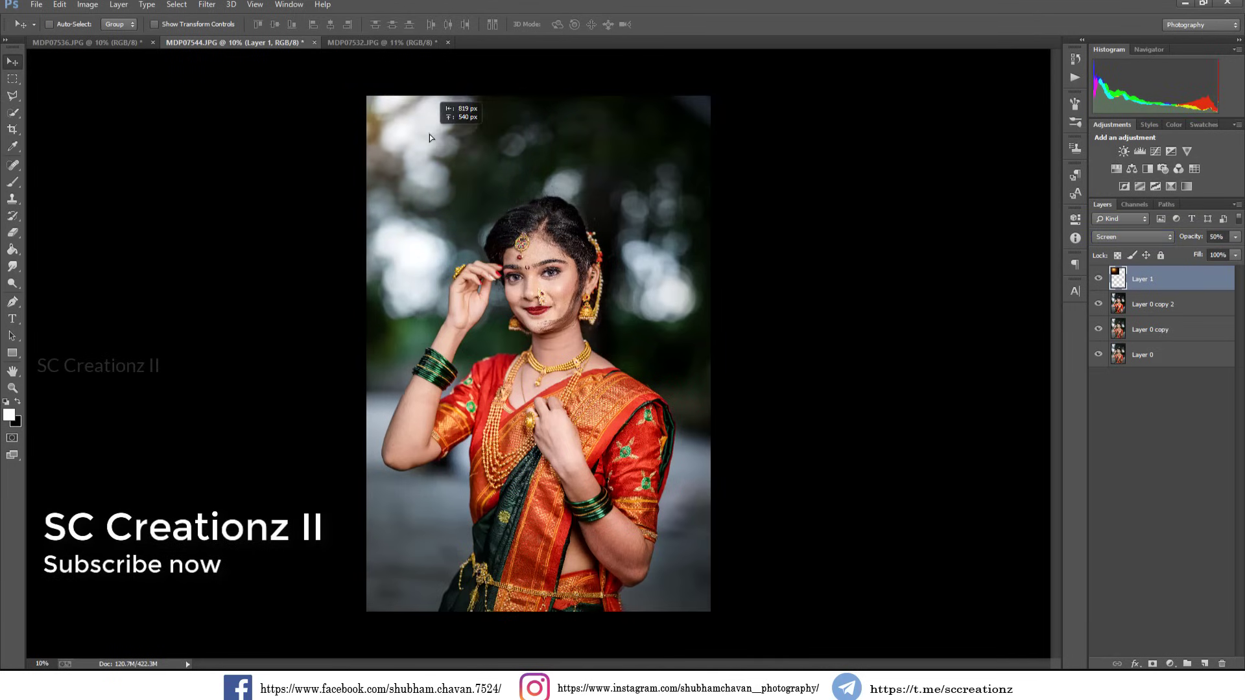
Scale the light flare to about 203% and reposition it over the photo's upper-left corner.
{"action": "key", "text": "ctrl+t"}
{"action": "left_click_drag", "start_coordinate": [507, 231], "coordinate": [647, 370]}
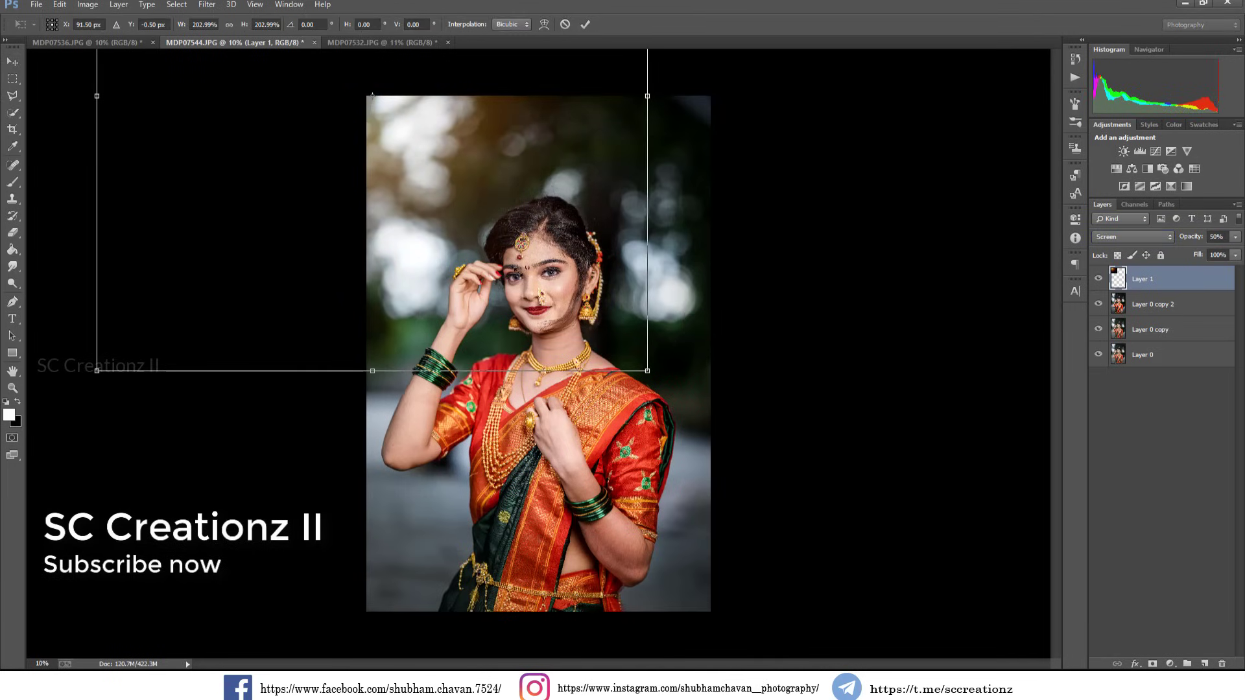
{"action": "key", "text": "Return"}
{"action": "left_click_drag", "start_coordinate": [405, 200], "coordinate": [374, 194]}
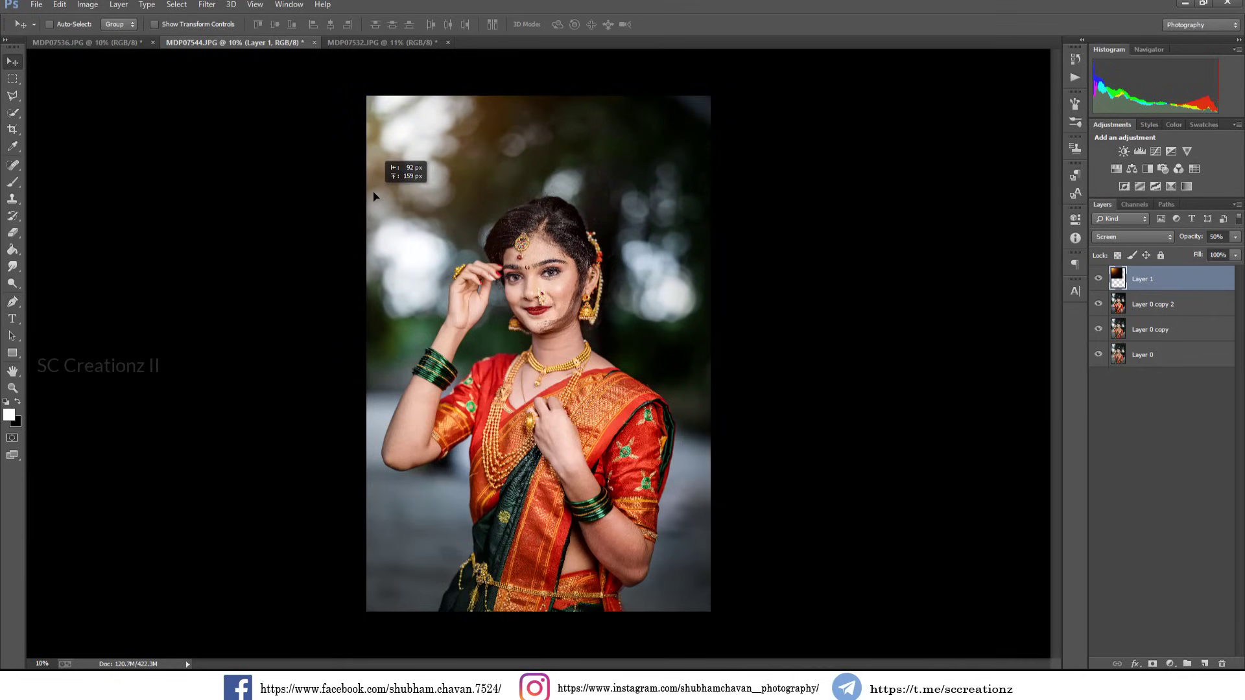
Lower the light flare layer's opacity to 25% and compare the full portrait with the flare hidden and shown.
{"action": "left_click", "coordinate": [1111, 283]}
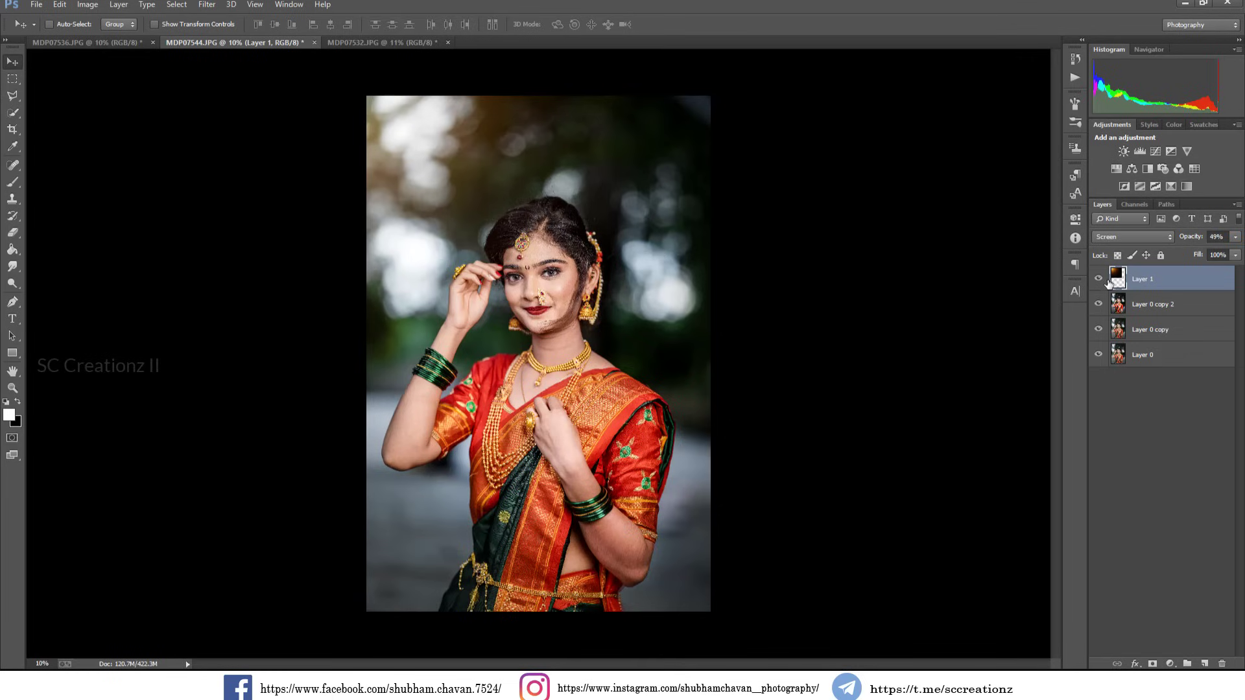
{"action": "left_click", "coordinate": [1100, 281]}
{"action": "left_click", "coordinate": [1196, 239]}
{"action": "type", "text": "25"}
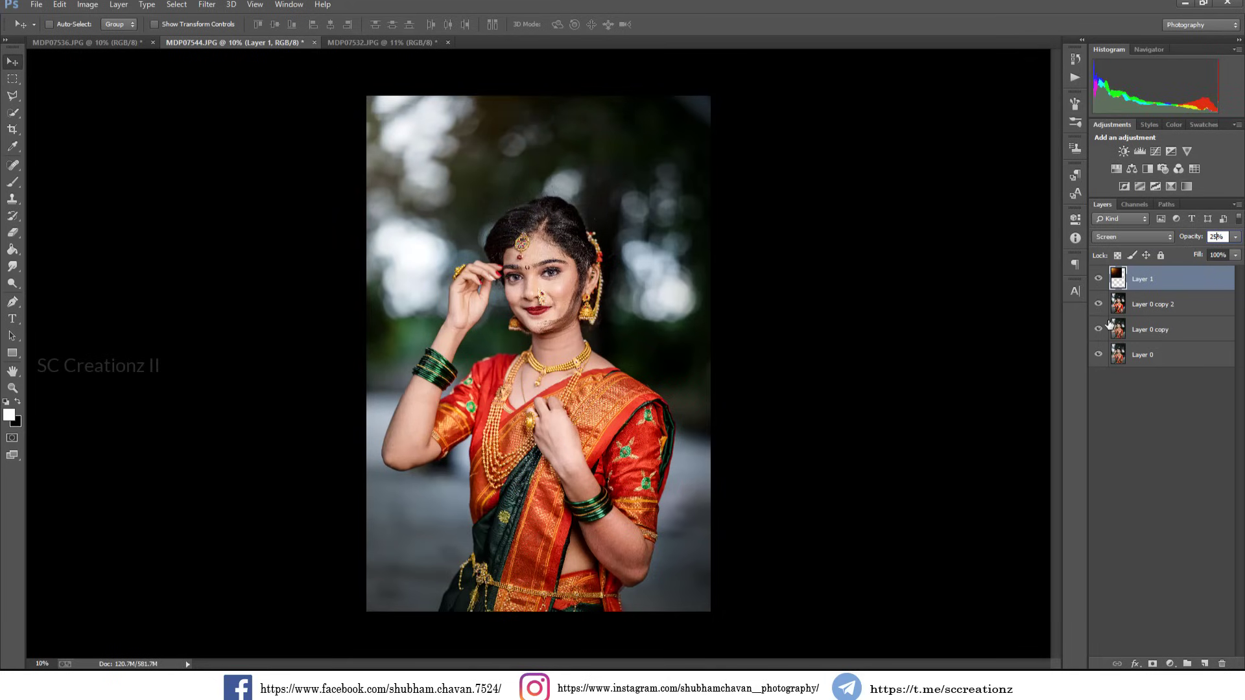
{"action": "left_click", "coordinate": [1098, 279]}
{"action": "key", "text": "ctrl+0"}
{"action": "scroll", "coordinate": [859, 301], "scroll_direction": "down", "scroll_amount": 1}
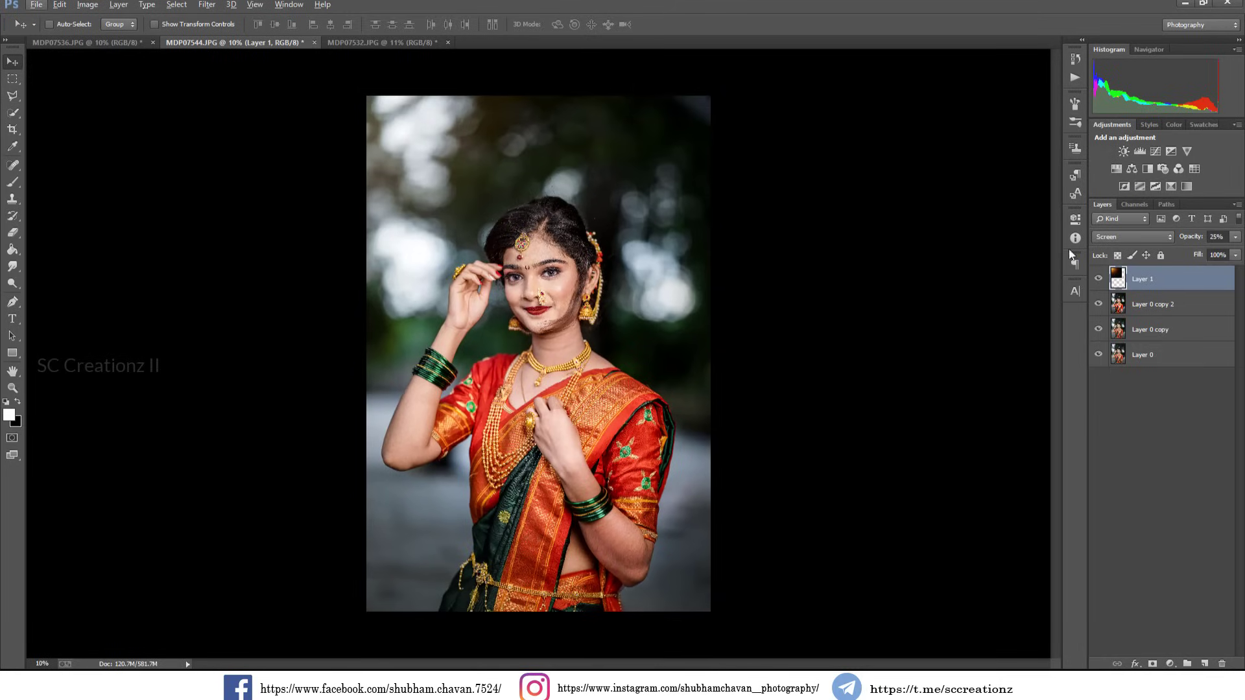
Switch to the MDP07536.JPG document and duplicate its Background layer as Background copy.
{"action": "left_click", "coordinate": [115, 42]}
{"action": "key", "text": "ctrl+0"}
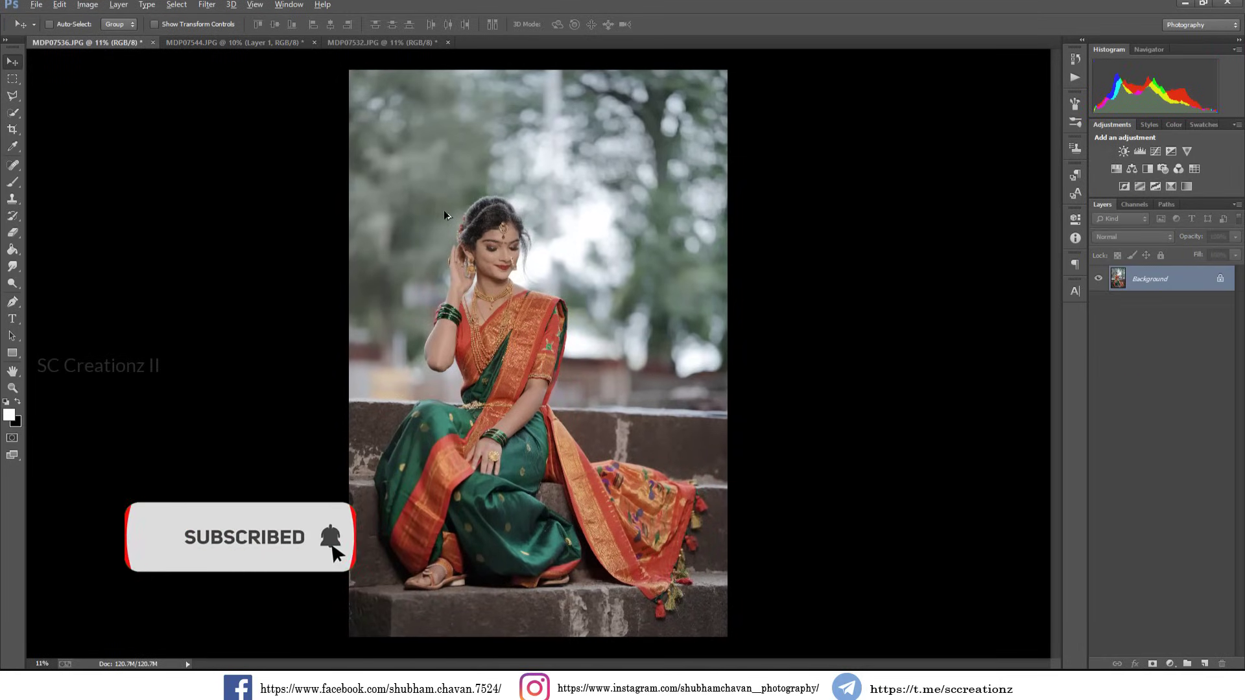
{"action": "right_click", "coordinate": [1160, 282]}
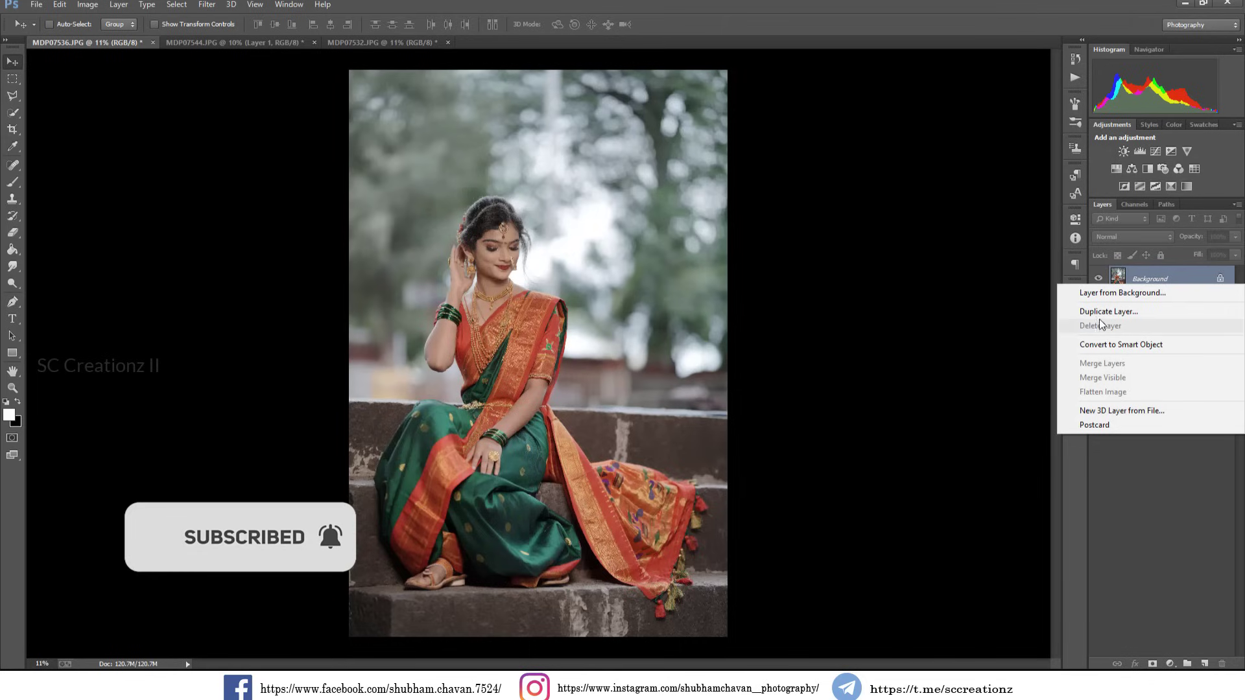
{"action": "left_click", "coordinate": [1106, 313]}
{"action": "left_click", "coordinate": [547, 144]}
Reapply the last-used Camera Raw Filter settings to the Background copy layer of the seated portrait.
{"action": "left_click", "coordinate": [207, 5]}
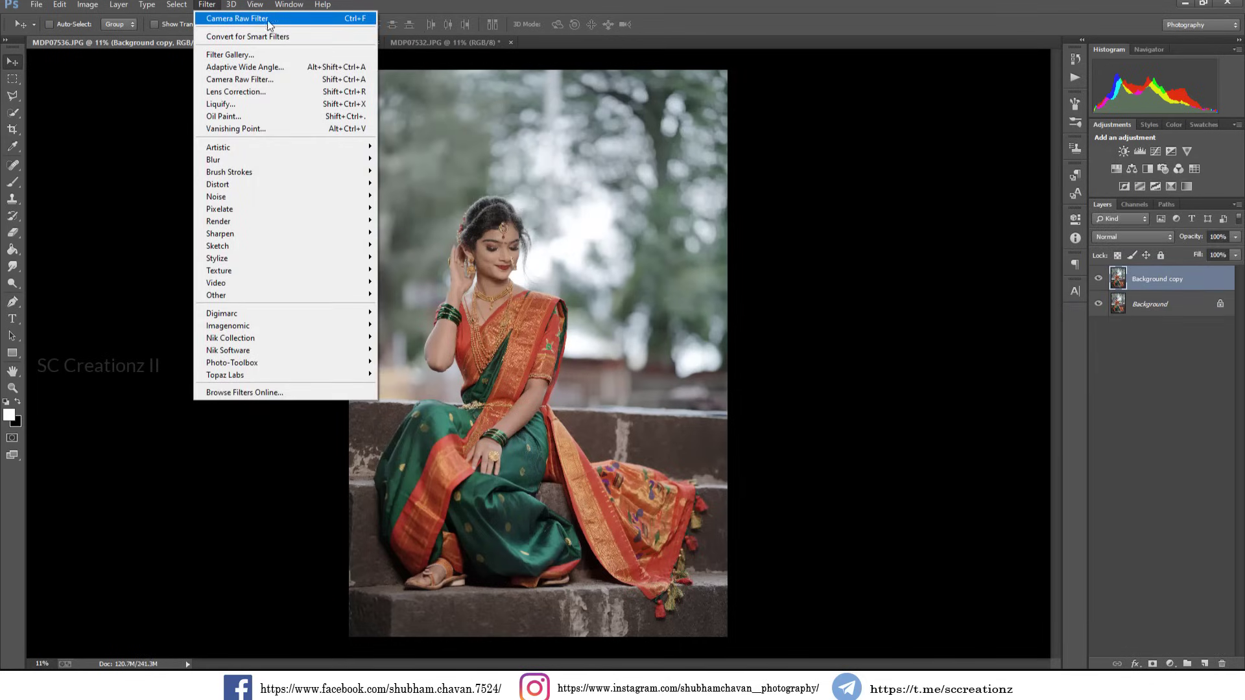
{"action": "left_click", "coordinate": [288, 21]}
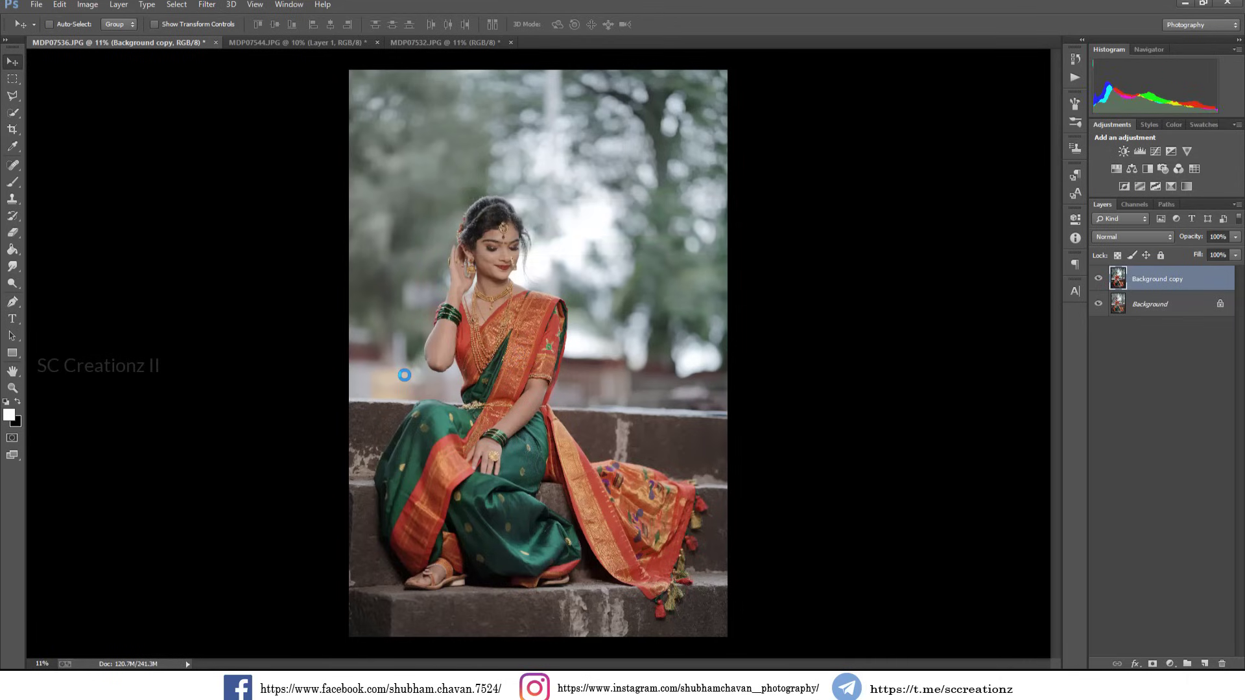
{"action": "key", "text": "alt"}
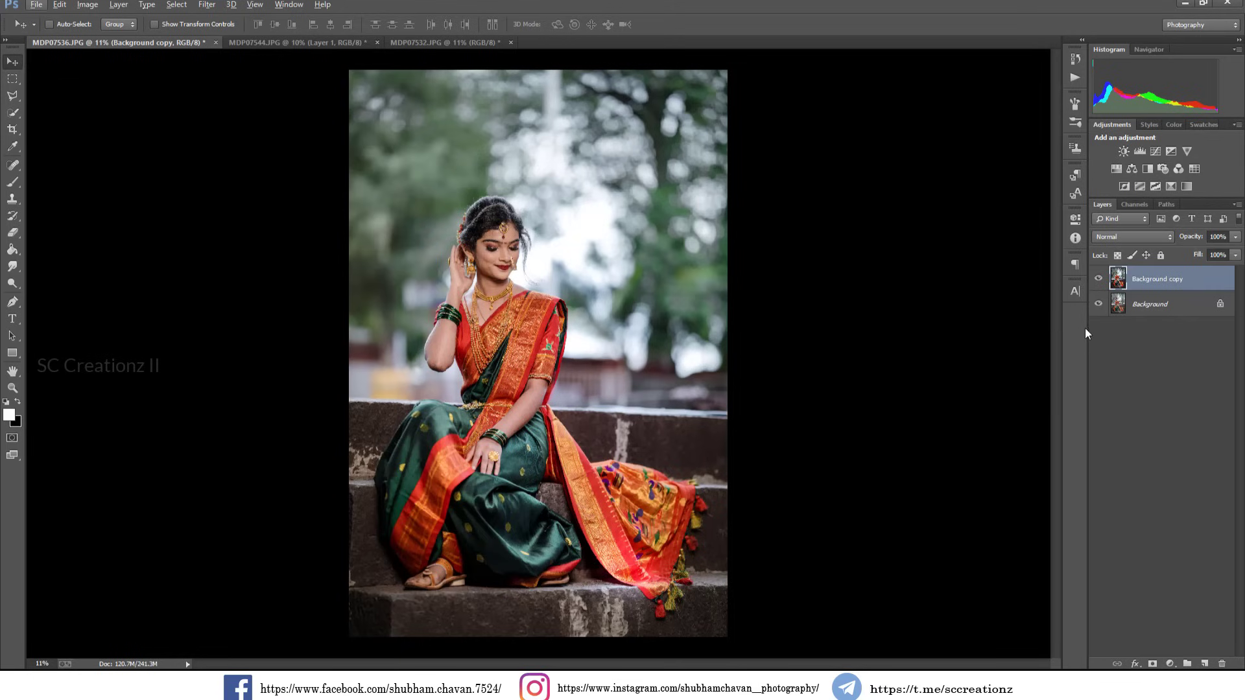
Compare the seated portrait with the graded copy hidden and shown, and inspect the face up close.
{"action": "left_click", "coordinate": [1098, 280]}
{"action": "left_click", "coordinate": [1098, 280]}
{"action": "scroll", "coordinate": [464, 227], "scroll_direction": "up", "scroll_amount": 2}
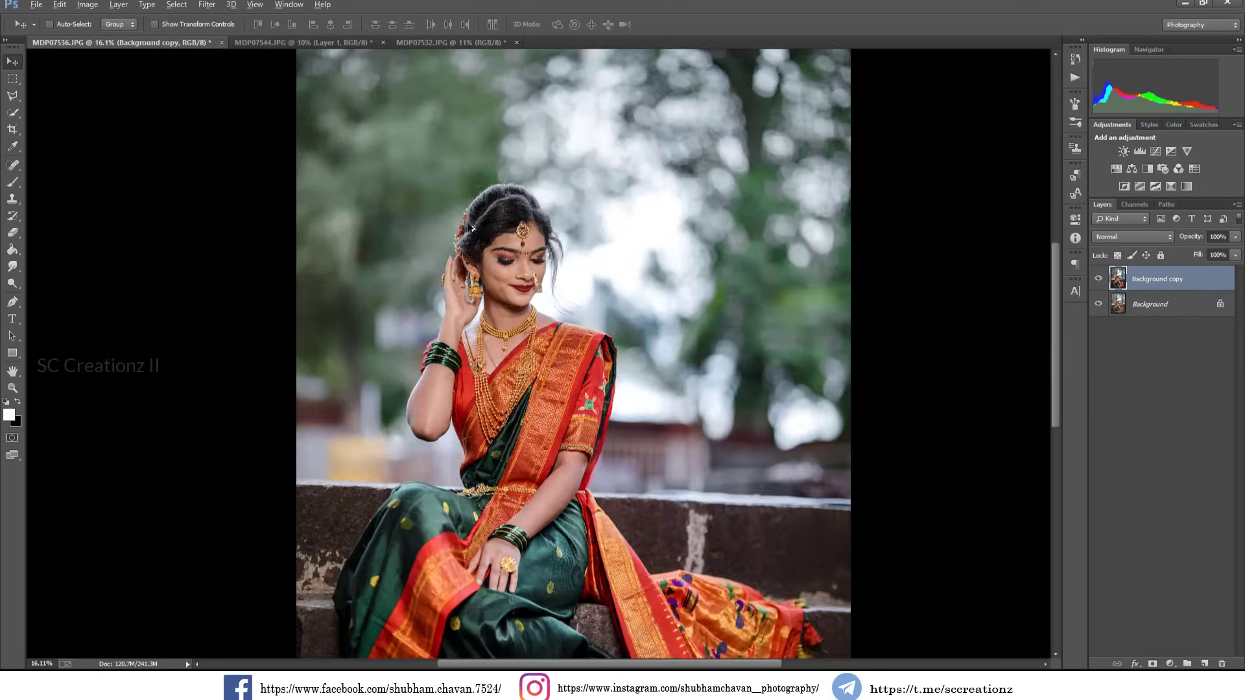
{"action": "scroll", "coordinate": [464, 227], "scroll_direction": "up", "scroll_amount": 5}
{"action": "scroll", "coordinate": [528, 248], "scroll_direction": "down", "scroll_amount": 8}
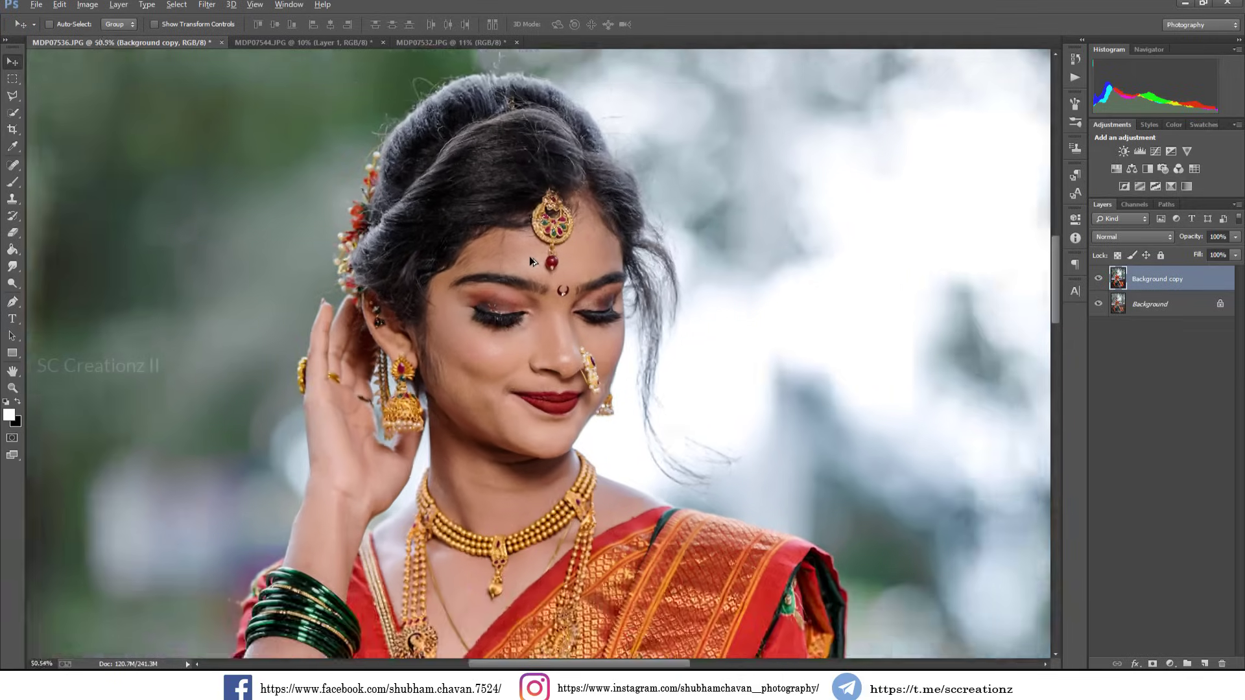
{"action": "scroll", "coordinate": [538, 269], "scroll_direction": "down", "scroll_amount": 1}
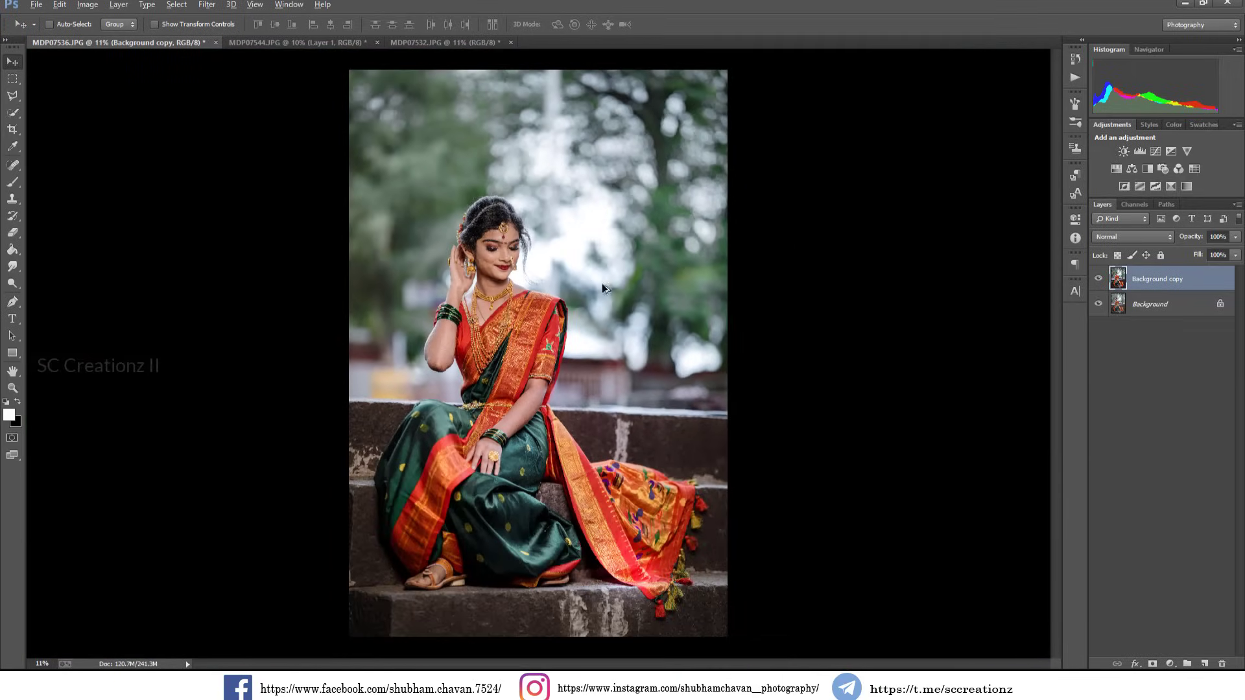
{"action": "left_click", "coordinate": [1098, 279]}
{"action": "left_click", "coordinate": [1099, 279]}
Add a Selective Color adjustment layer and set the Reds to Cyan -6% and Black +8%.
{"action": "left_click", "coordinate": [1177, 663]}
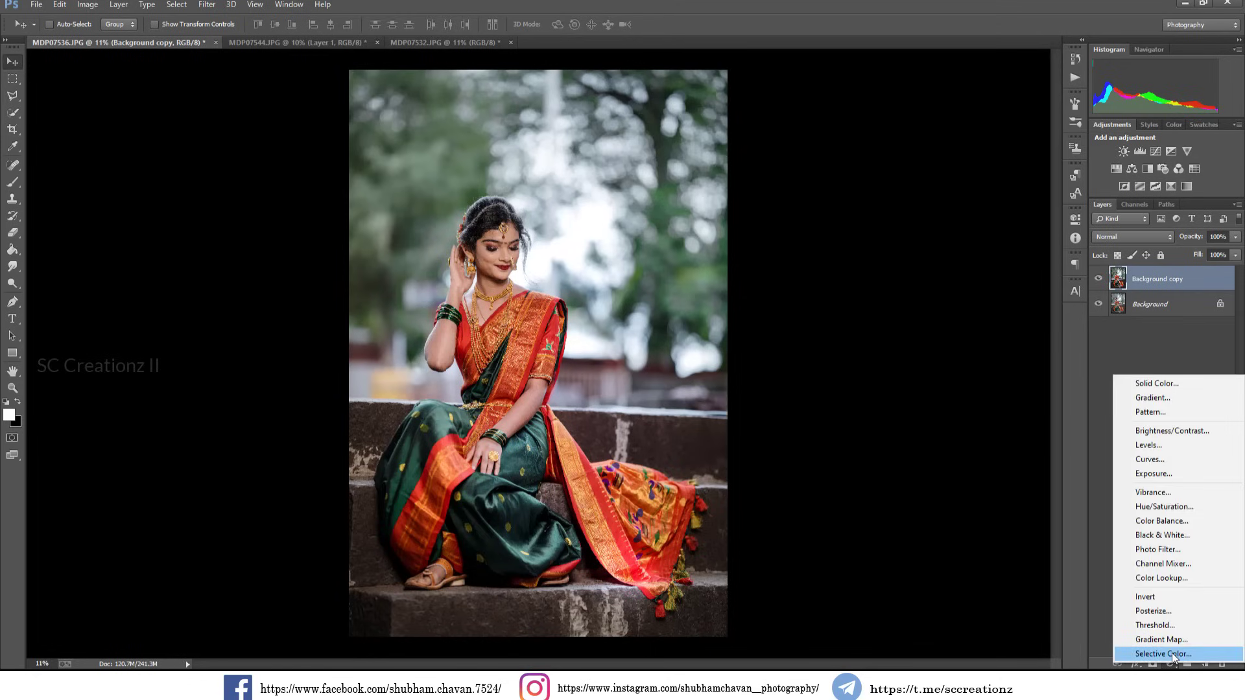
{"action": "left_click", "coordinate": [1172, 652]}
{"action": "left_click_drag", "start_coordinate": [986, 376], "coordinate": [991, 377]}
{"action": "mouse_move", "coordinate": [986, 296]}
{"action": "left_mouse_down"}
{"action": "mouse_move", "coordinate": [998, 297]}
{"action": "mouse_move", "coordinate": [964, 302]}
{"action": "mouse_move", "coordinate": [997, 305]}
{"action": "left_mouse_up"}
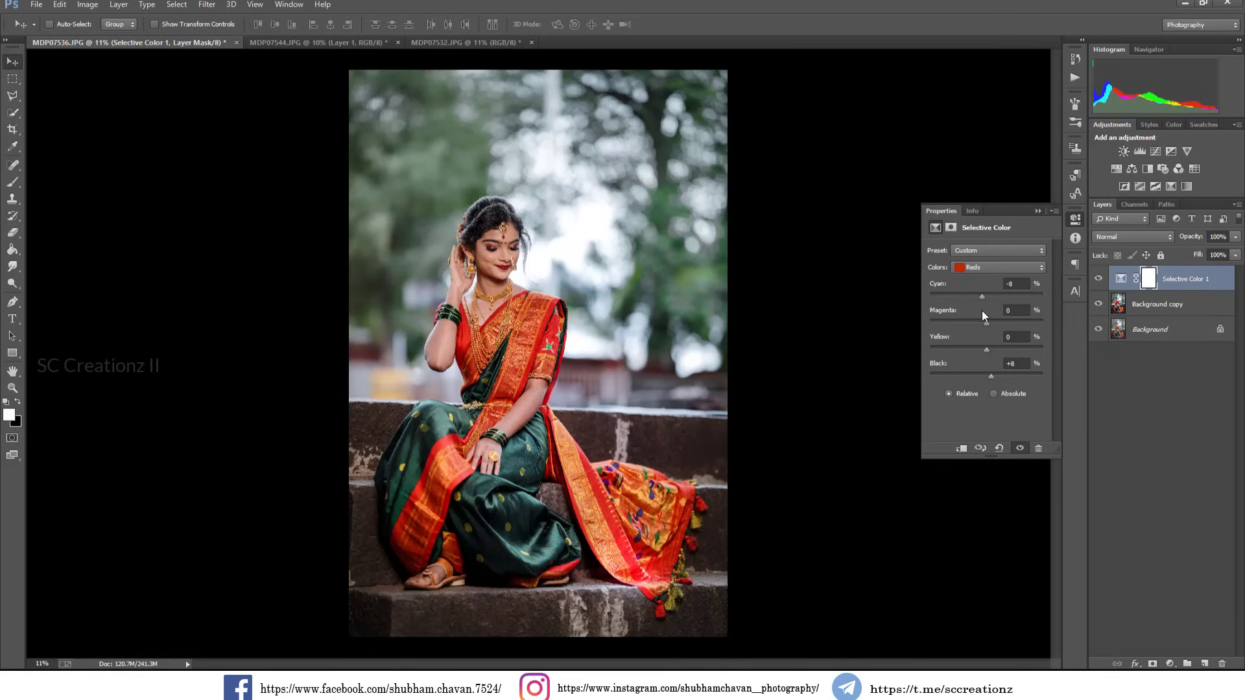
{"action": "left_click", "coordinate": [1037, 211]}
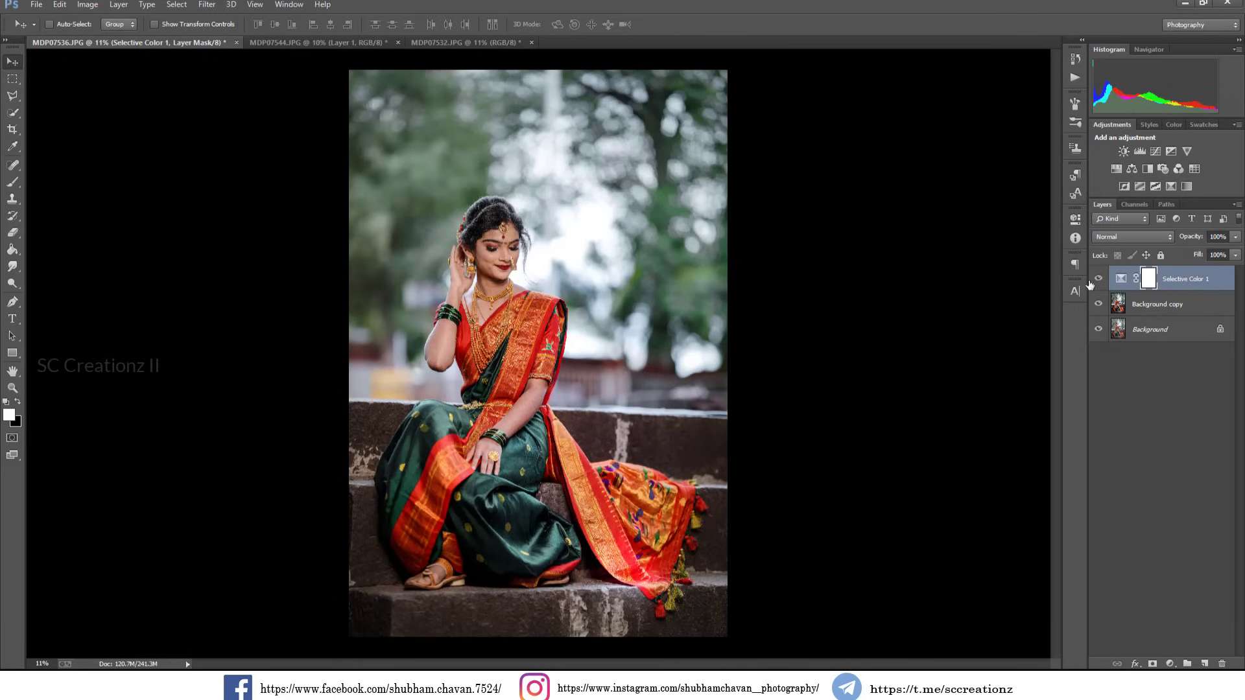
Merge the Selective Color layer down into Background copy and compare the graded result with the original.
{"action": "left_click", "coordinate": [1096, 280]}
{"action": "right_click", "coordinate": [1196, 280]}
{"action": "left_click", "coordinate": [1056, 467]}
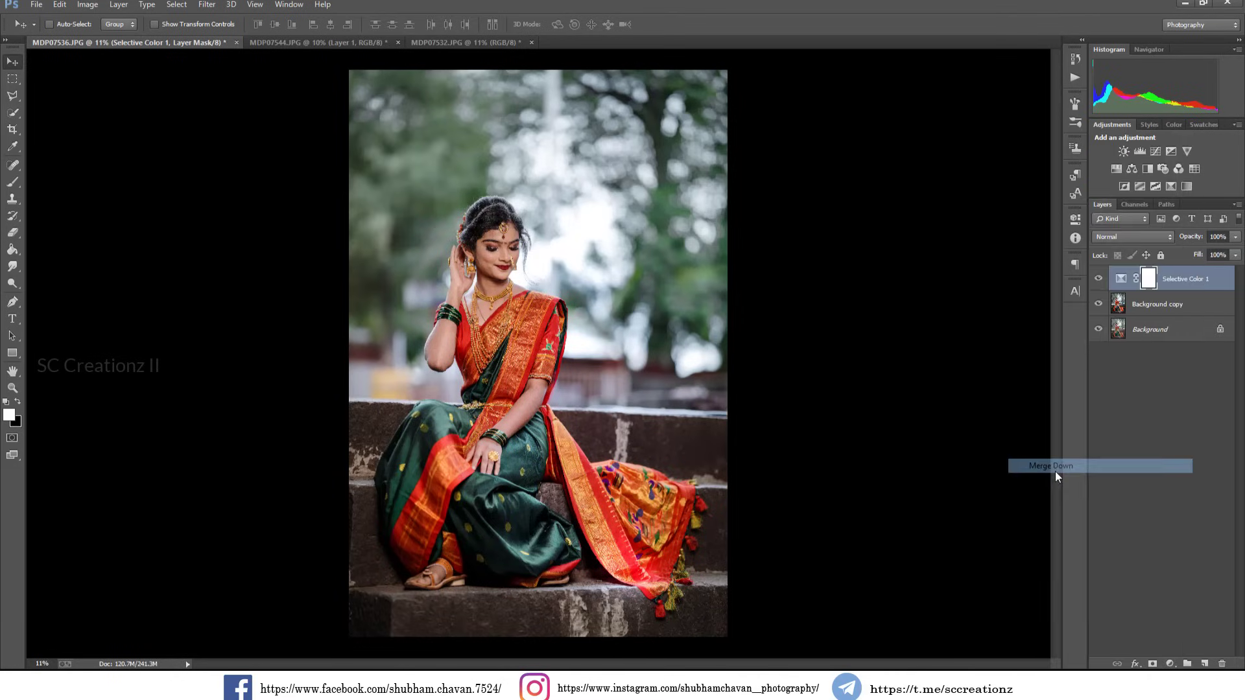
{"action": "left_click", "coordinate": [1097, 280]}
{"action": "left_click", "coordinate": [1097, 280]}
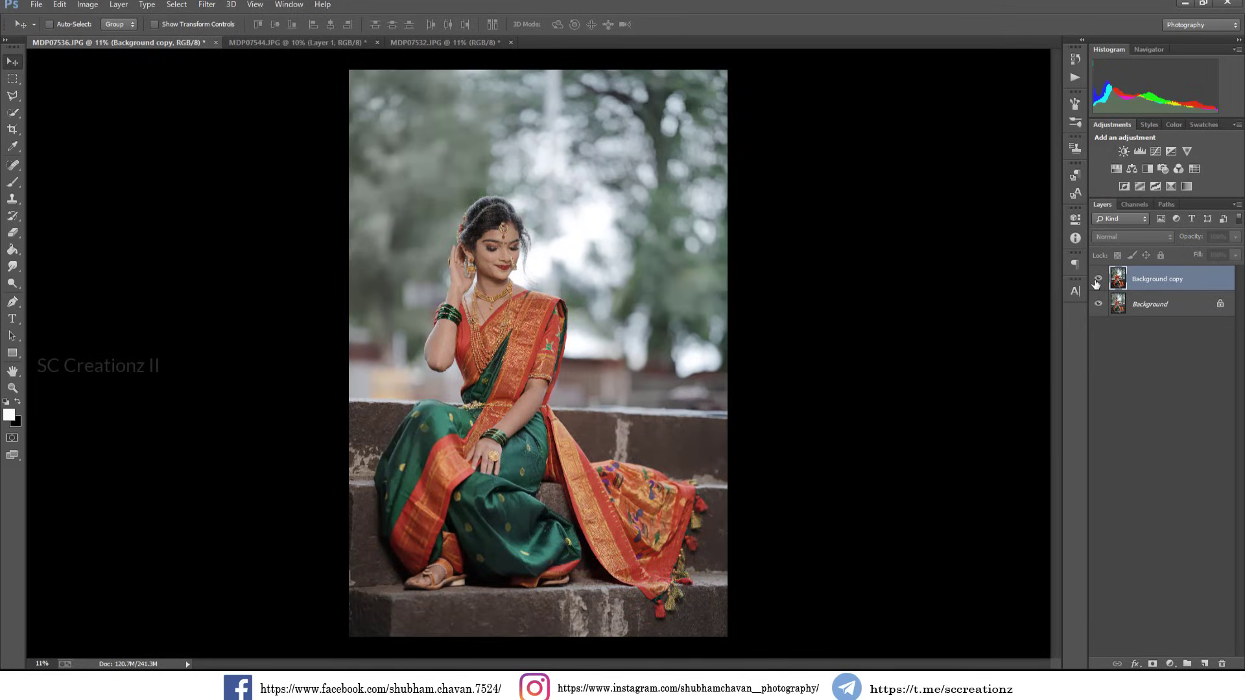
Switch to the MDP07532.JPG document and duplicate its Background layer as Background copy.
{"action": "left_click", "coordinate": [465, 44]}
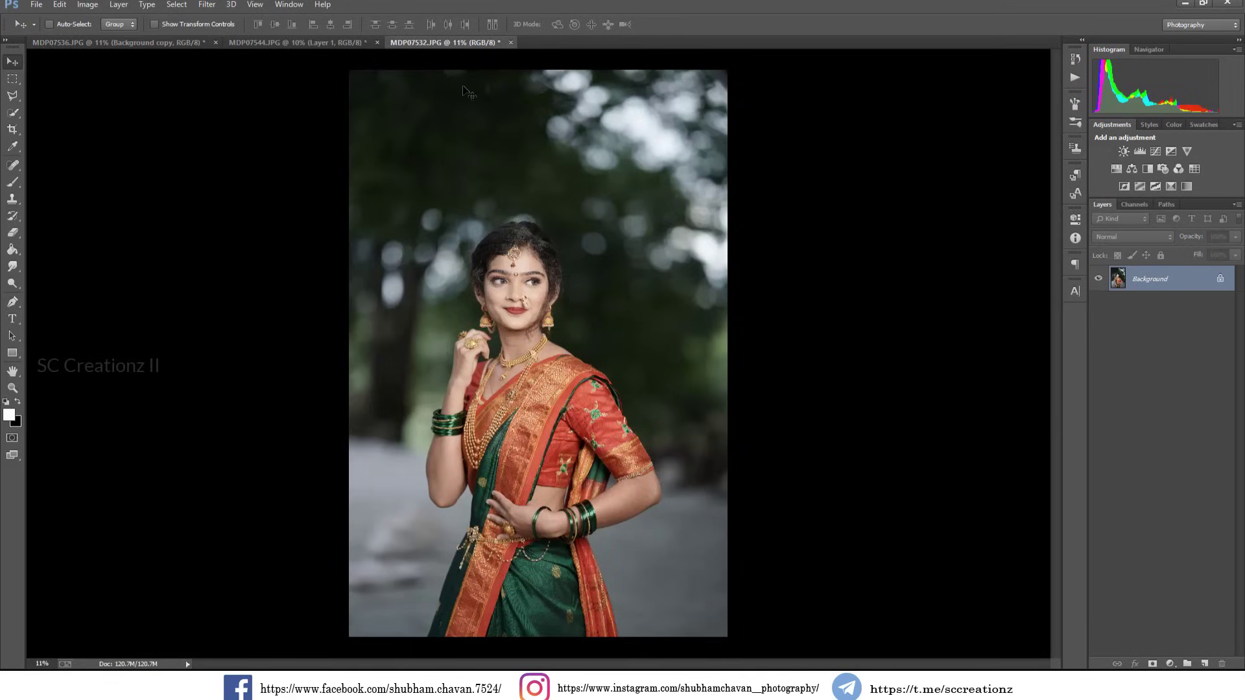
{"action": "right_click", "coordinate": [1154, 286]}
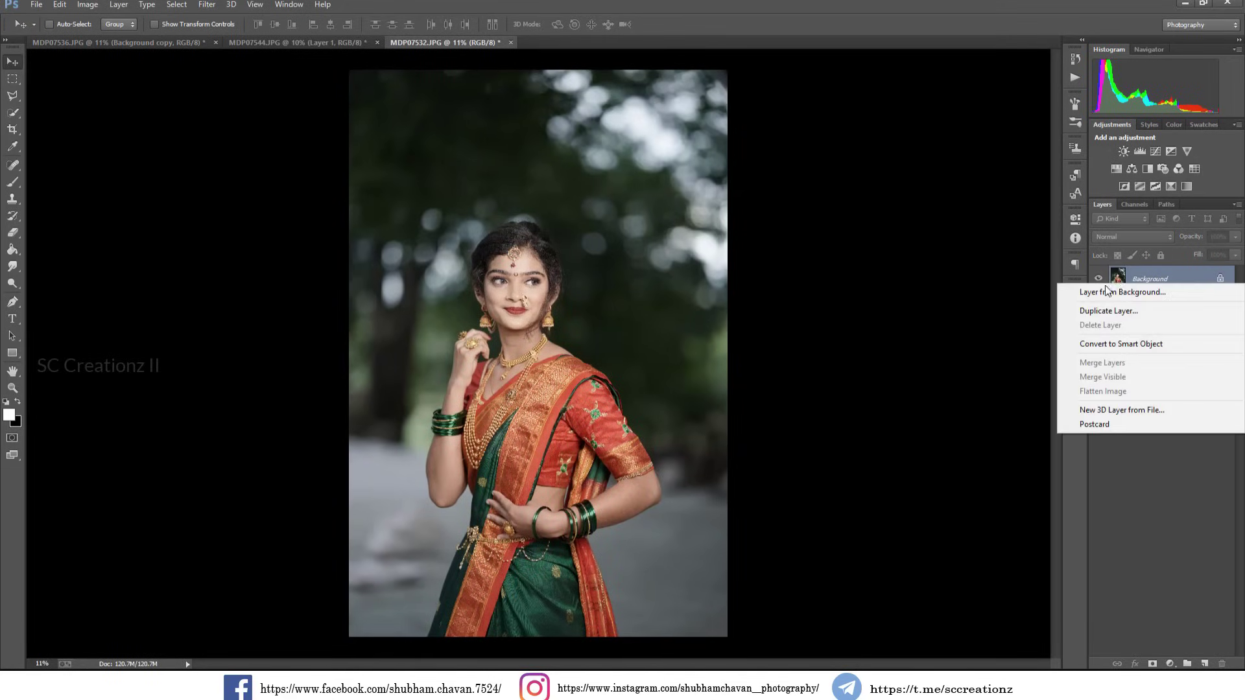
{"action": "left_click", "coordinate": [1100, 310]}
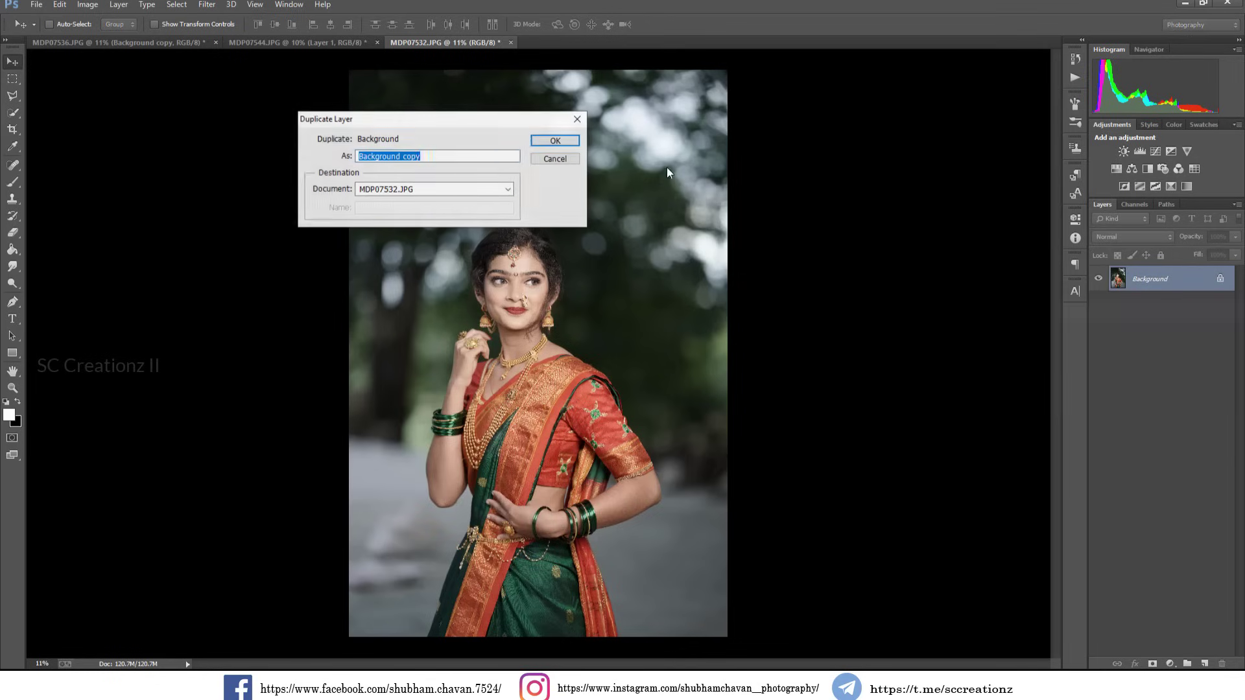
{"action": "left_click", "coordinate": [555, 141]}
Load the Simple retouching preset.xmp settings in the Camera Raw Filter and inspect the face up close.
{"action": "left_click", "coordinate": [206, 5]}
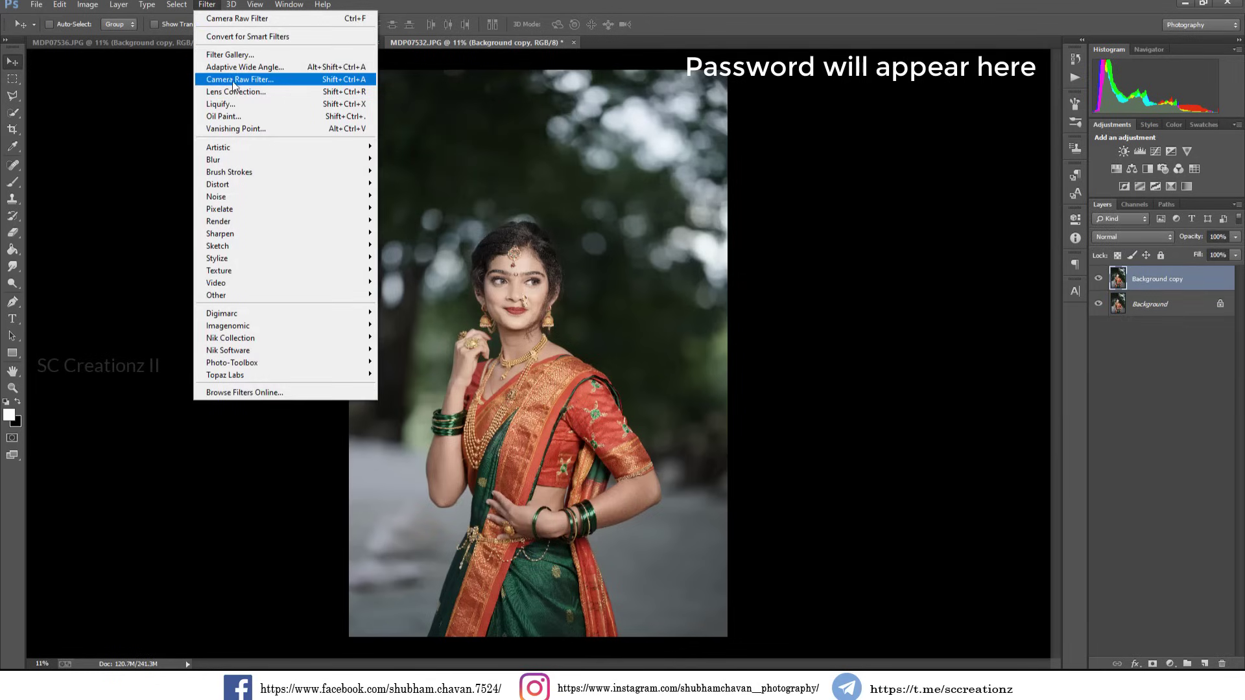
{"action": "left_click", "coordinate": [291, 80]}
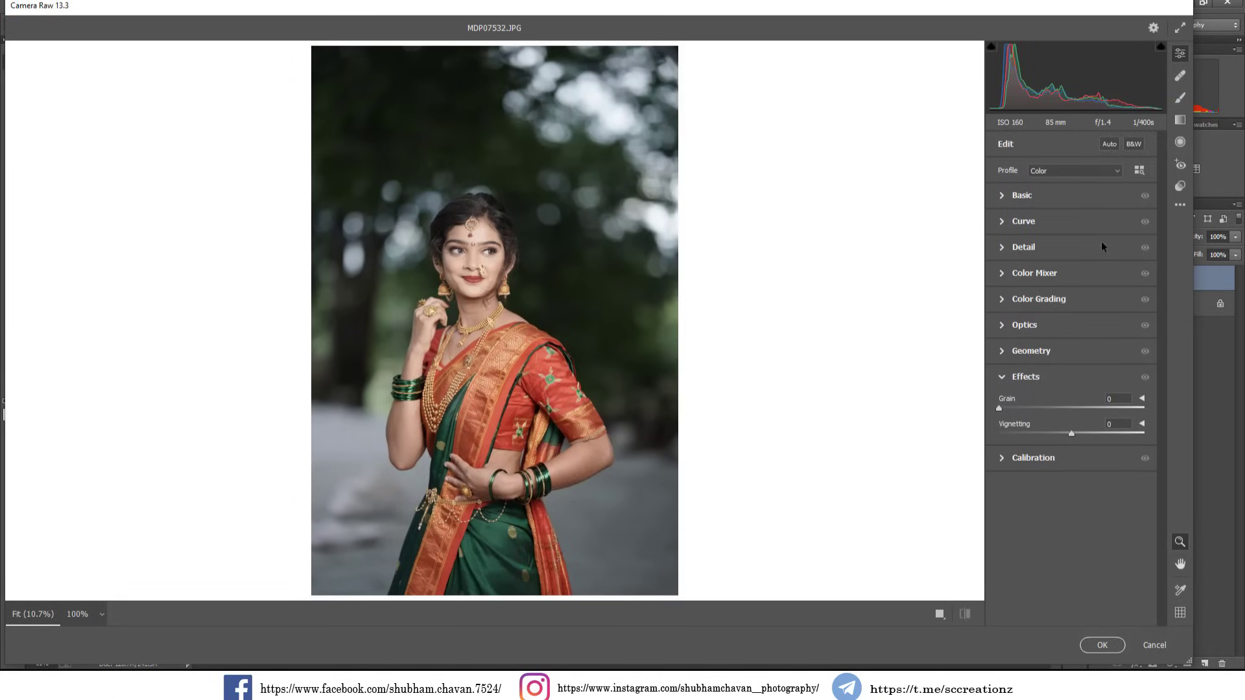
{"action": "left_click", "coordinate": [1180, 205]}
{"action": "left_click", "coordinate": [1096, 353]}
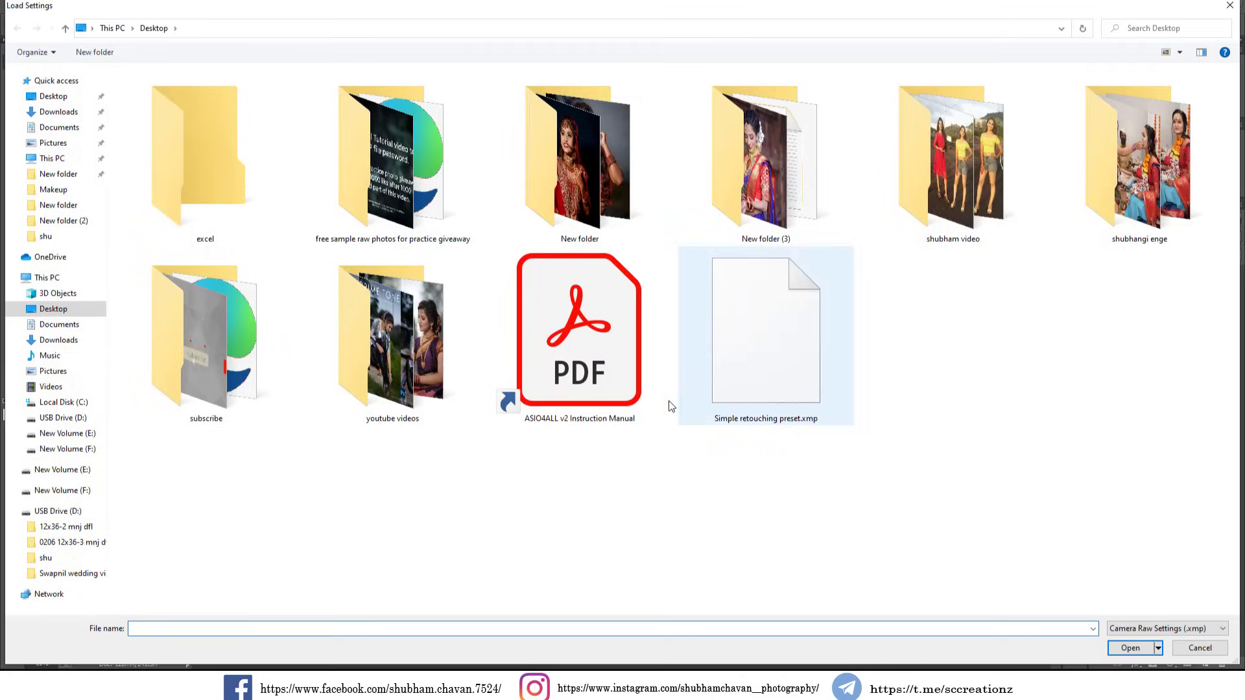
{"action": "double_click", "coordinate": [753, 389]}
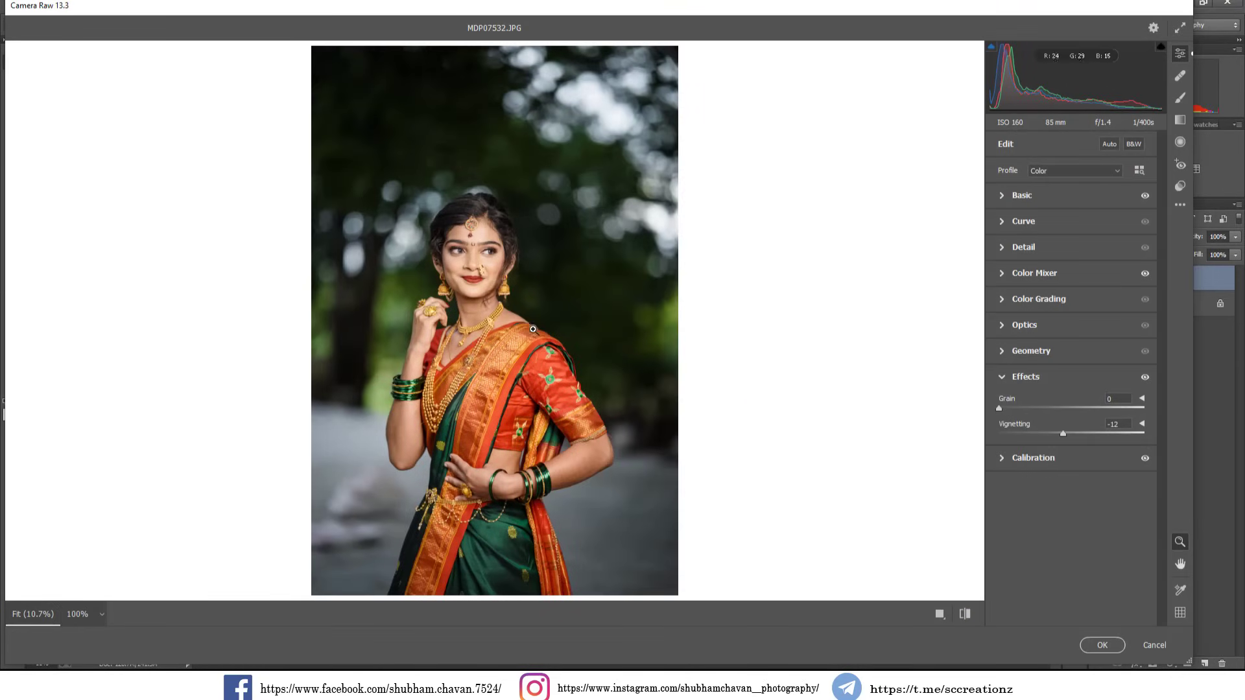
{"action": "left_click", "coordinate": [490, 266]}
{"action": "right_click", "coordinate": [577, 317]}
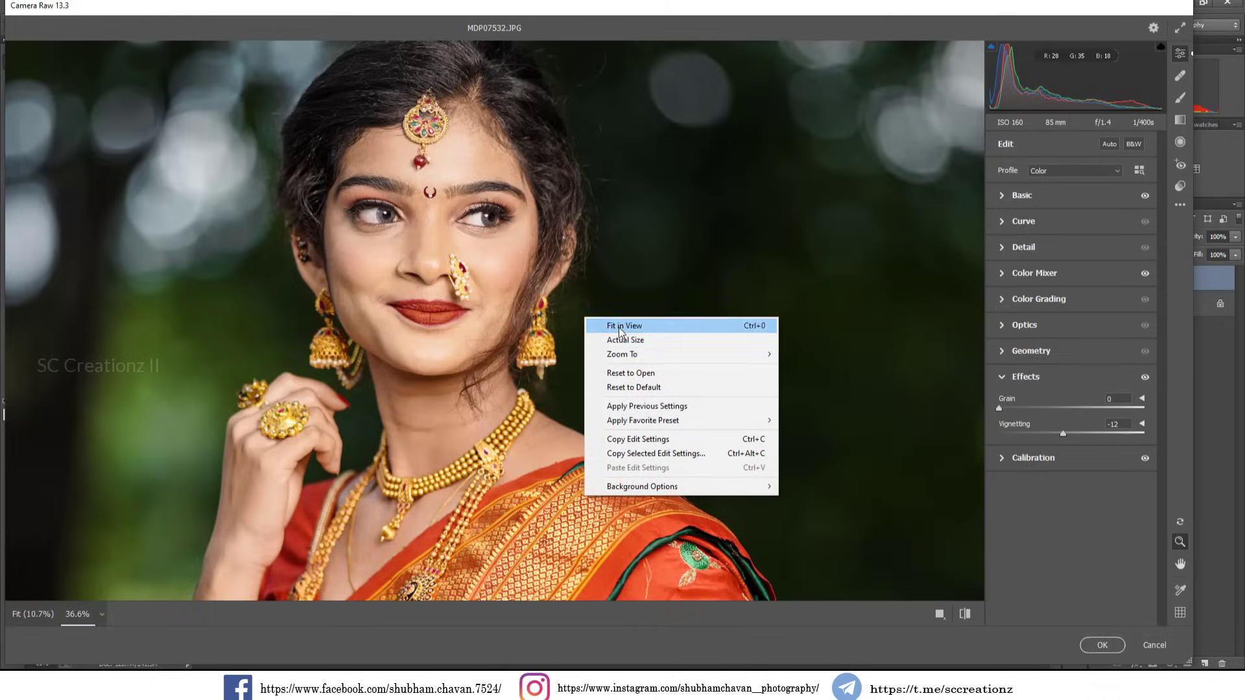
{"action": "left_click", "coordinate": [599, 325]}
Weaken the vignetting slightly, set Highlights to +4, Whites to +19 and Blacks to -8, and apply the Camera Raw Filter.
{"action": "left_click_drag", "start_coordinate": [1060, 438], "coordinate": [1069, 439]}
{"action": "left_click", "coordinate": [1010, 197]}
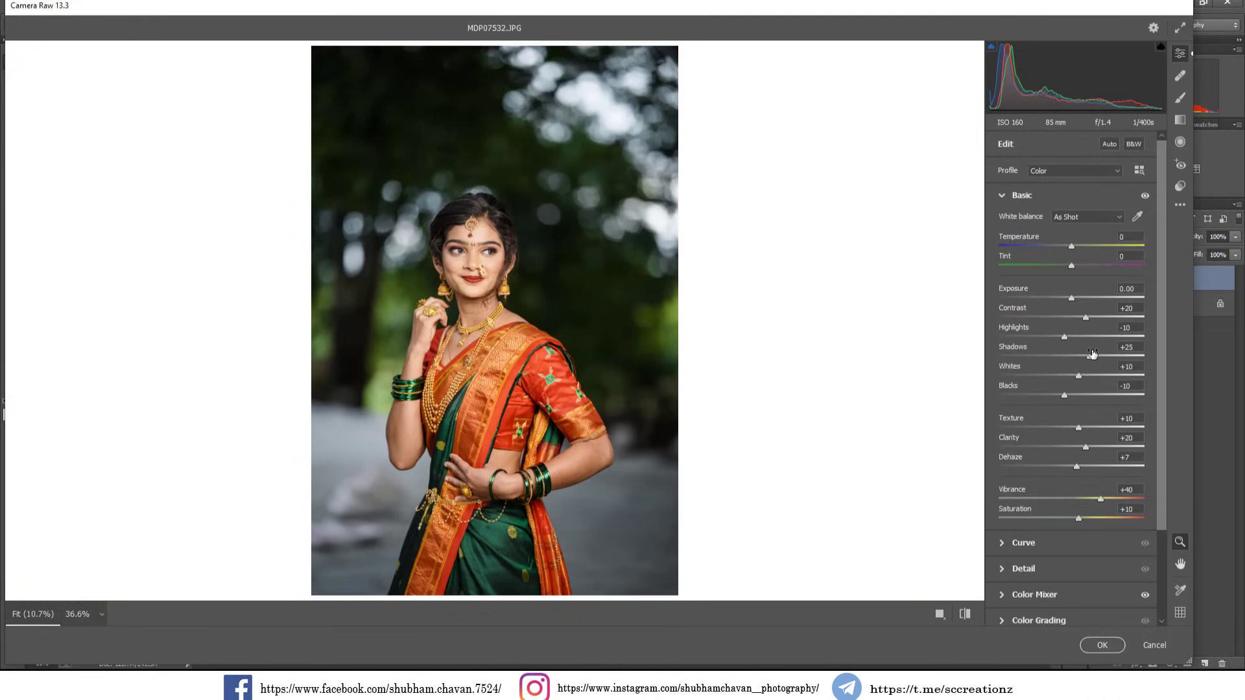
{"action": "left_click_drag", "start_coordinate": [1076, 336], "coordinate": [1064, 399]}
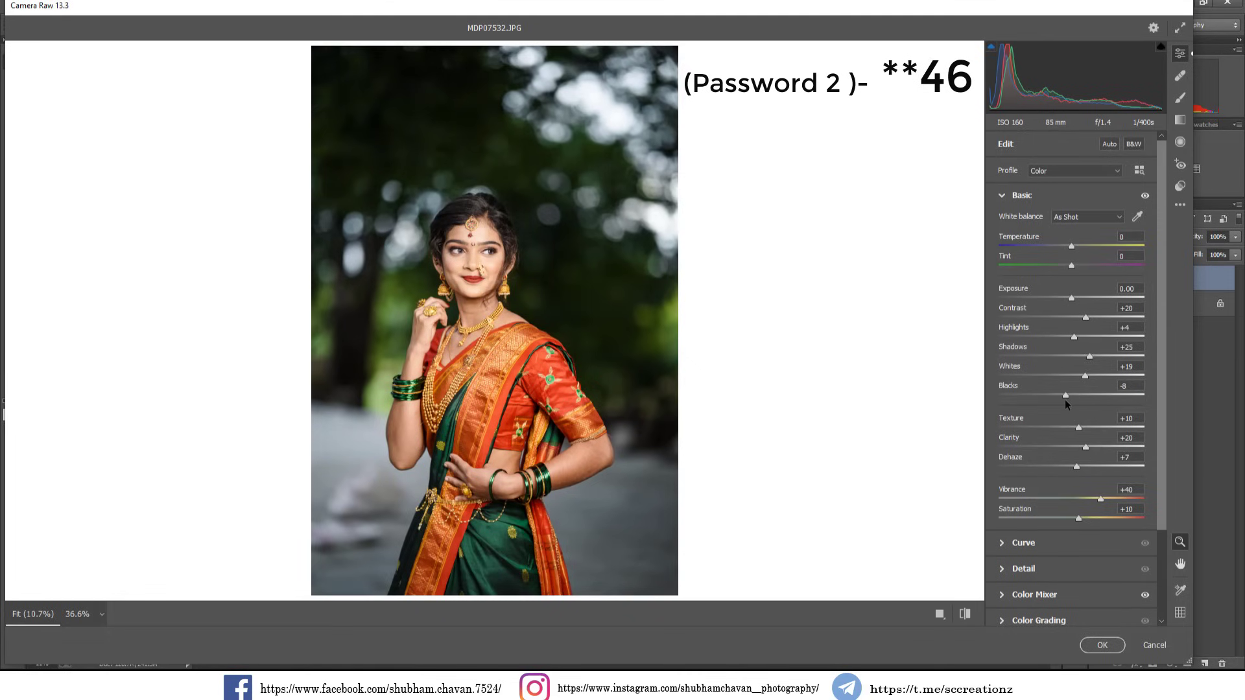
{"action": "left_click", "coordinate": [1110, 649]}
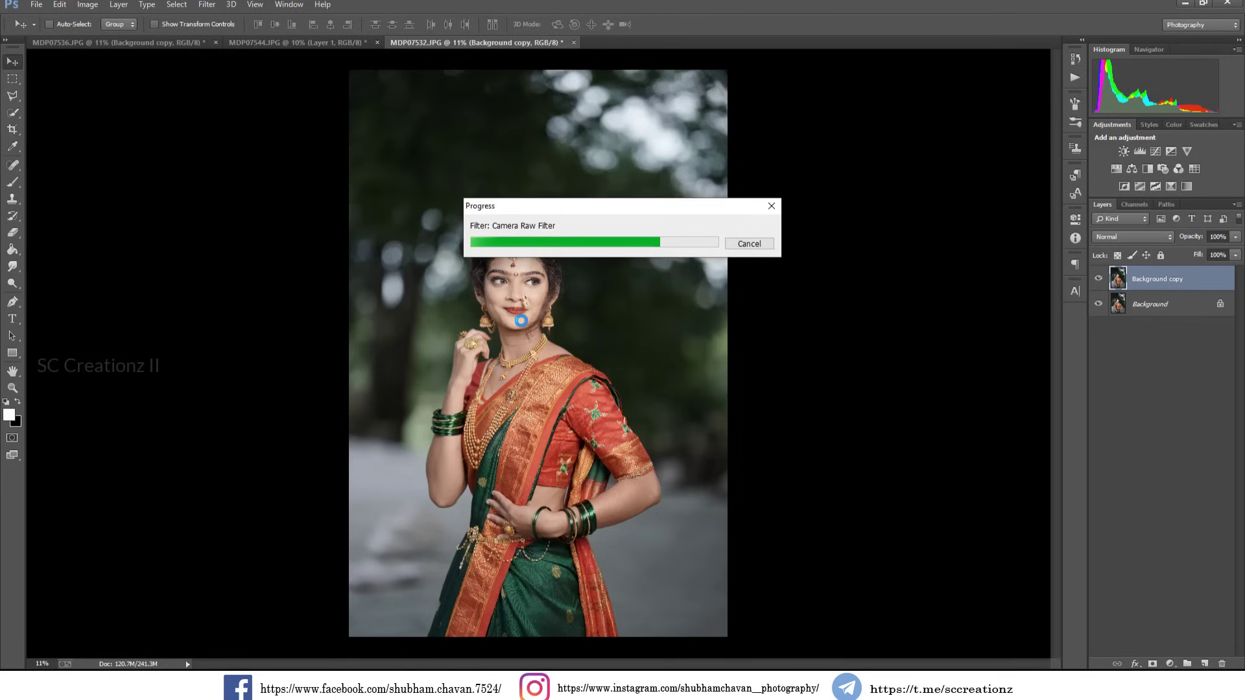
Compare the MDP07532.JPG portrait with its graded Background copy hidden and shown.
{"action": "key", "text": "ctrl+minus"}
{"action": "key", "text": "ctrl+plus"}
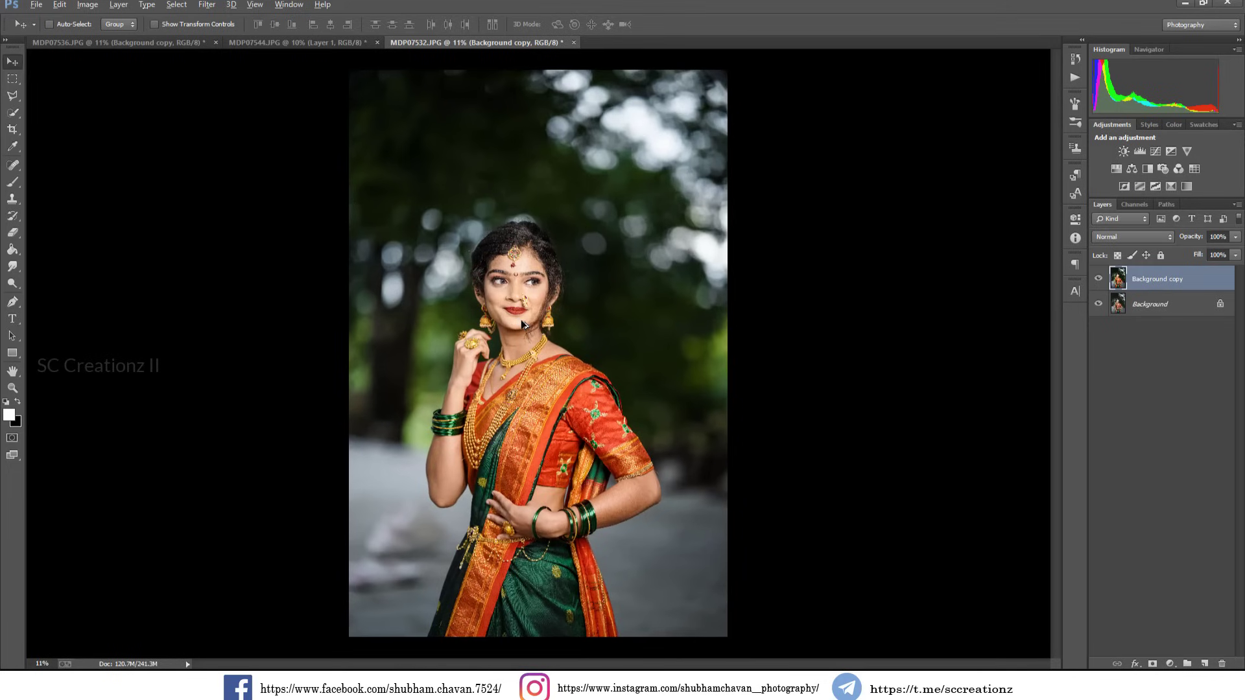
{"action": "left_click", "coordinate": [1097, 279]}
{"action": "left_click", "coordinate": [1097, 279]}
Switch to MDP07544.JPG and compare the original portrait with all its retouching and flare layers hidden and shown.
{"action": "left_click", "coordinate": [345, 44]}
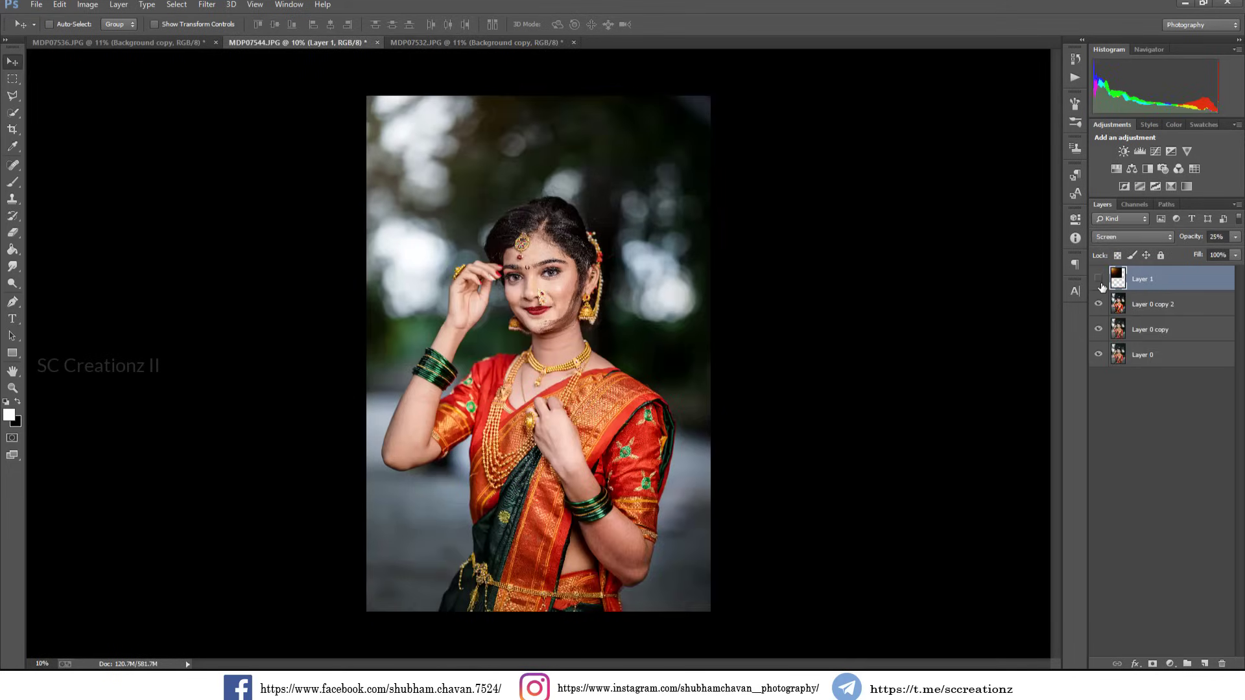
{"action": "left_click", "coordinate": [1098, 329]}
{"action": "left_click", "coordinate": [1098, 303]}
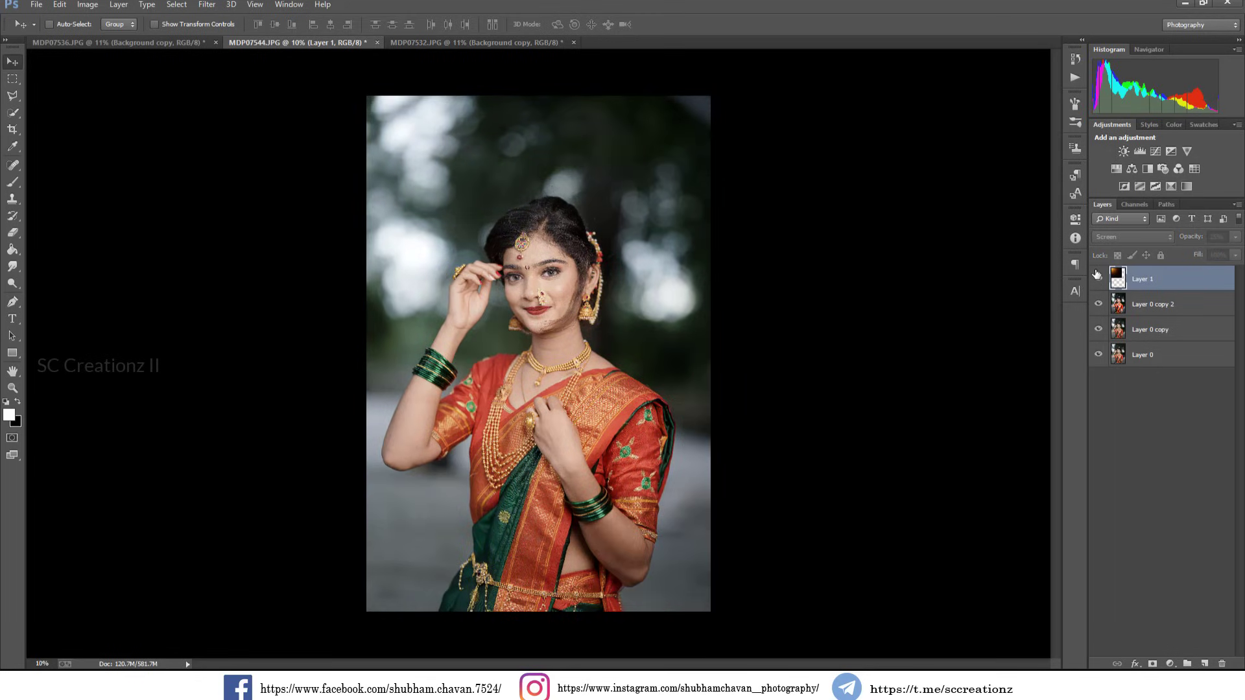
{"action": "left_click", "coordinate": [1097, 277]}
{"action": "left_click", "coordinate": [1096, 276]}
Compare MDP07536.JPG with its graded copy hidden and shown, and return to the MDP07532.JPG document.
{"action": "left_click", "coordinate": [178, 42]}
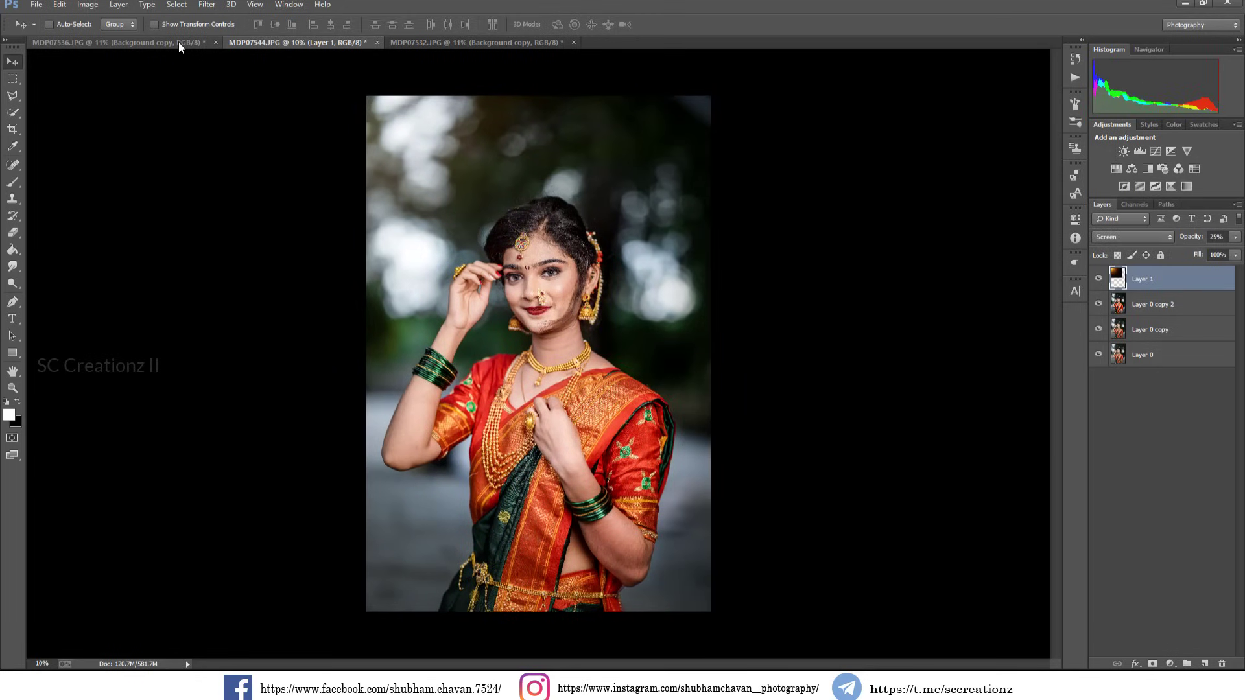
{"action": "left_click", "coordinate": [1100, 279]}
{"action": "left_click", "coordinate": [1101, 279]}
{"action": "left_click", "coordinate": [508, 43]}
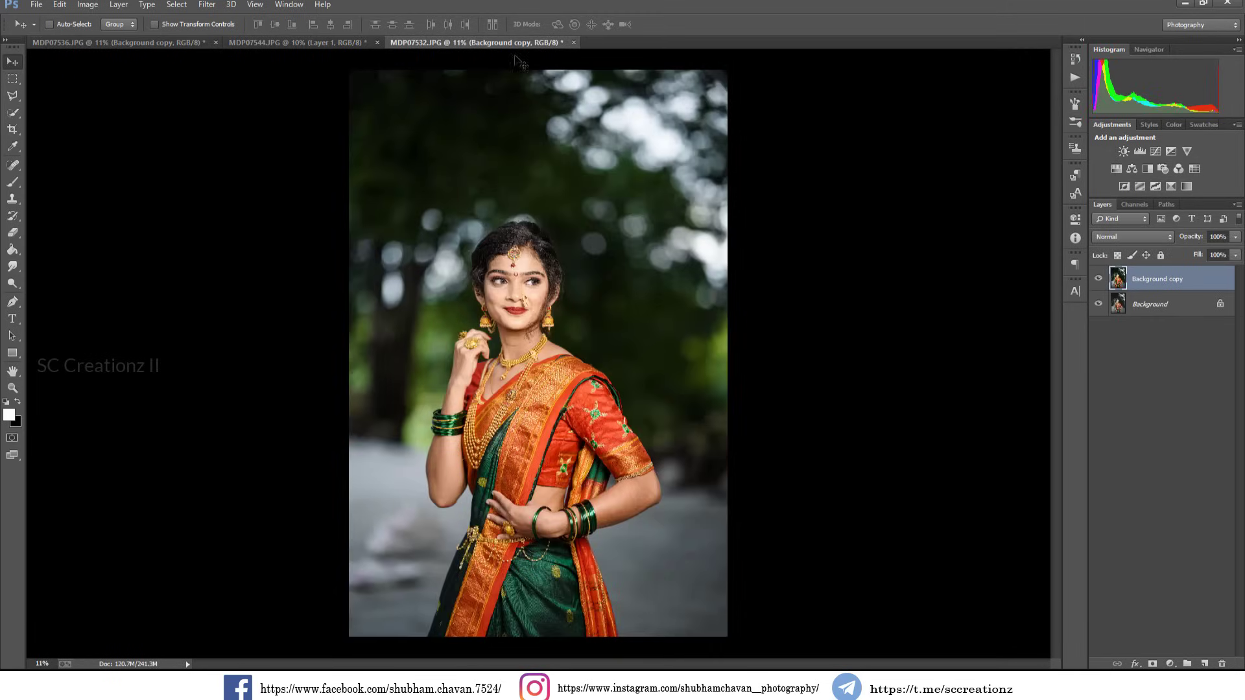